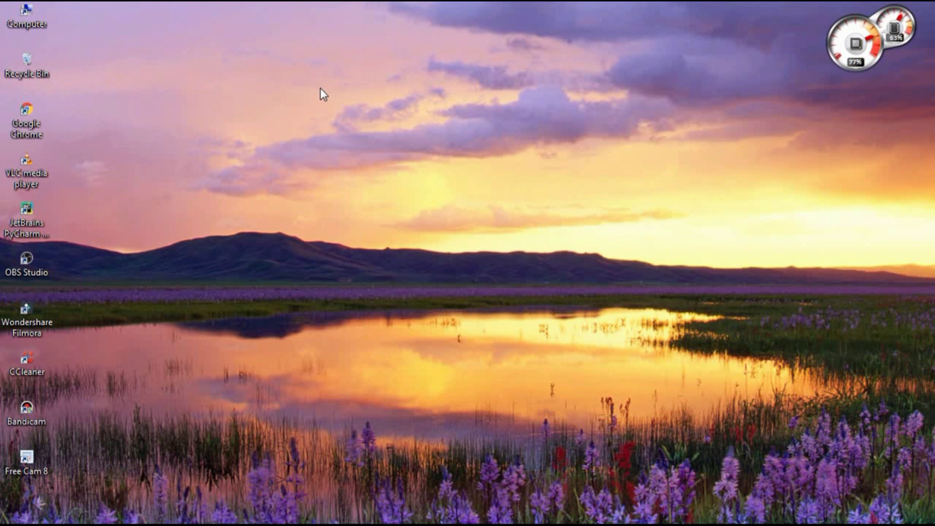
Launch Microsoft Office Word 2007 with a blank document.
{"action": "mouse_move", "coordinate": [301, 1]}
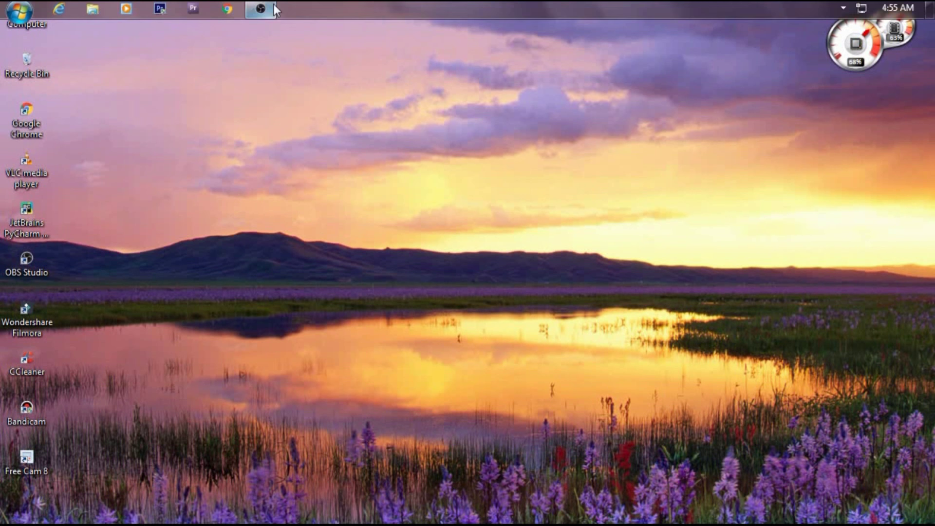
{"action": "left_click", "coordinate": [21, 10]}
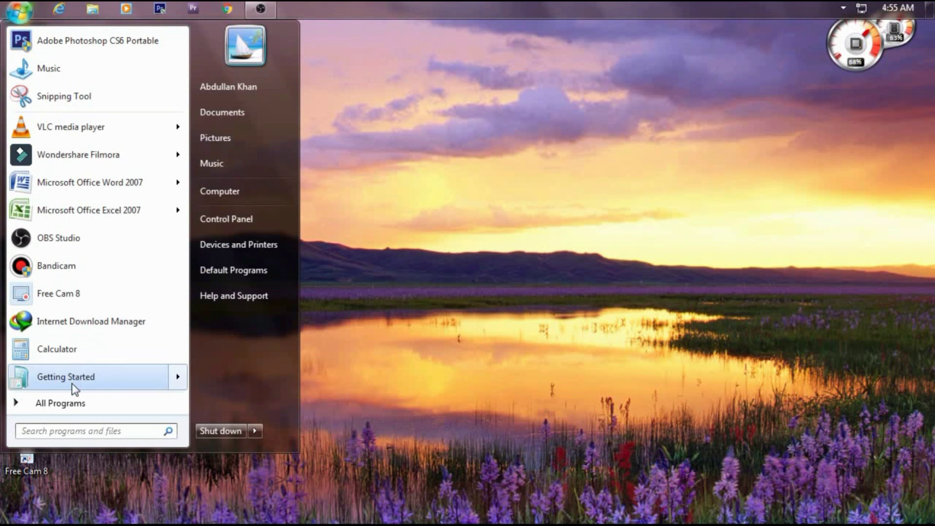
{"action": "left_click", "coordinate": [72, 403]}
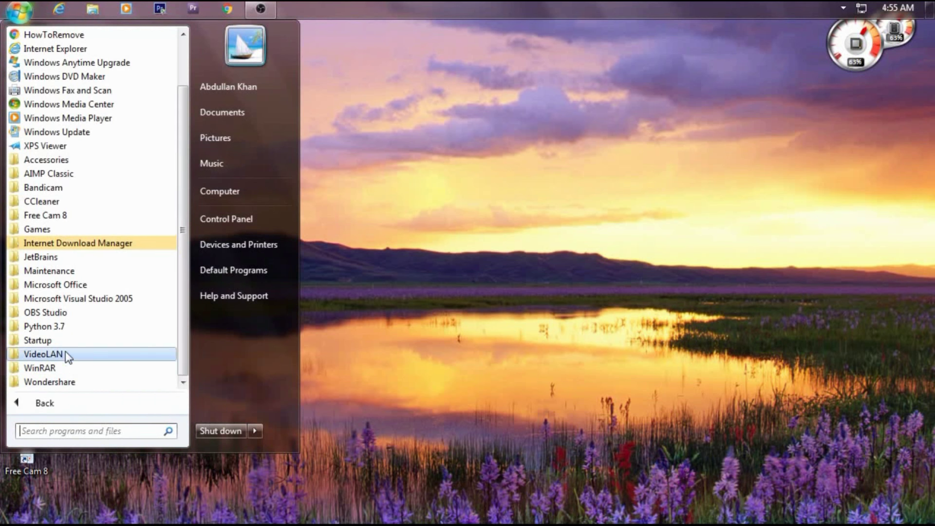
{"action": "left_click", "coordinate": [66, 284]}
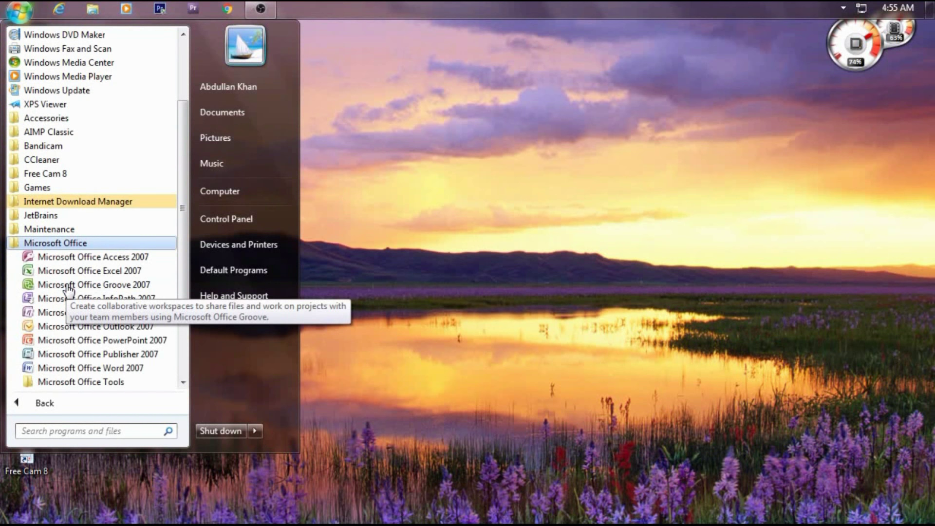
{"action": "left_click", "coordinate": [70, 370]}
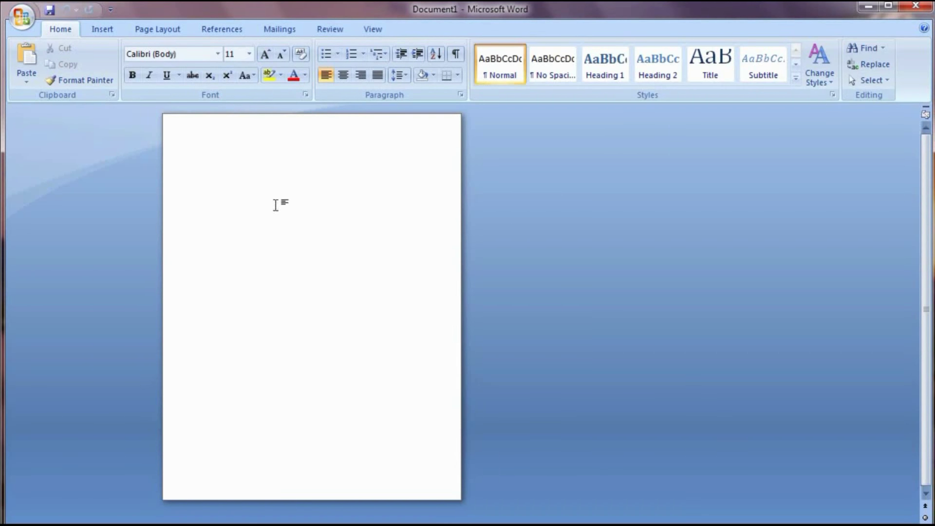
Set the blank document's paper size to A4 and its margins to Narrow.
{"action": "scroll", "coordinate": [271, 210], "scroll_direction": "up", "scroll_amount": 4}
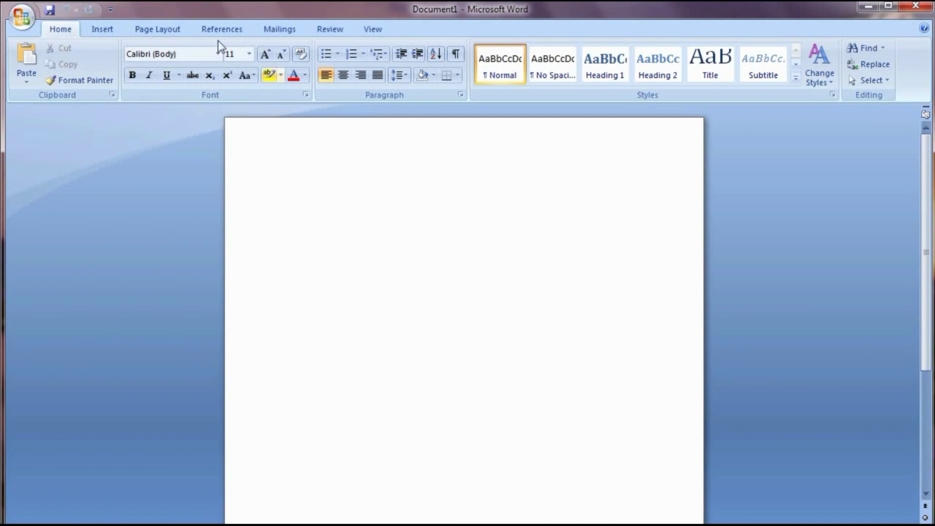
{"action": "left_click", "coordinate": [153, 28]}
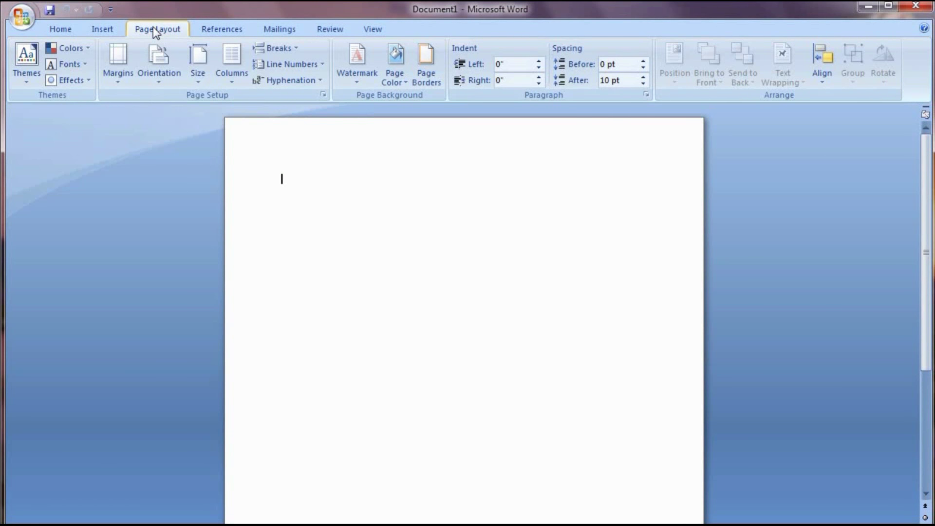
{"action": "left_click", "coordinate": [202, 78]}
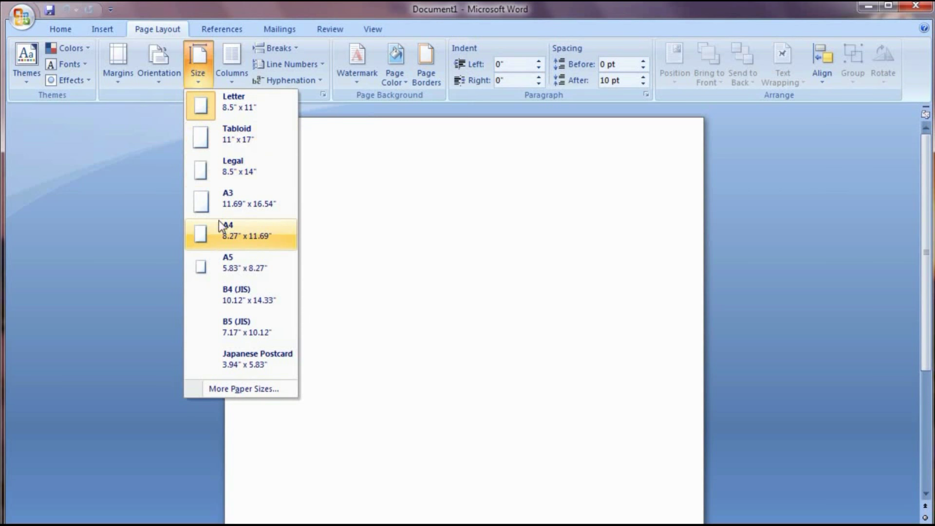
{"action": "right_click", "coordinate": [220, 249]}
{"action": "left_click", "coordinate": [207, 235]}
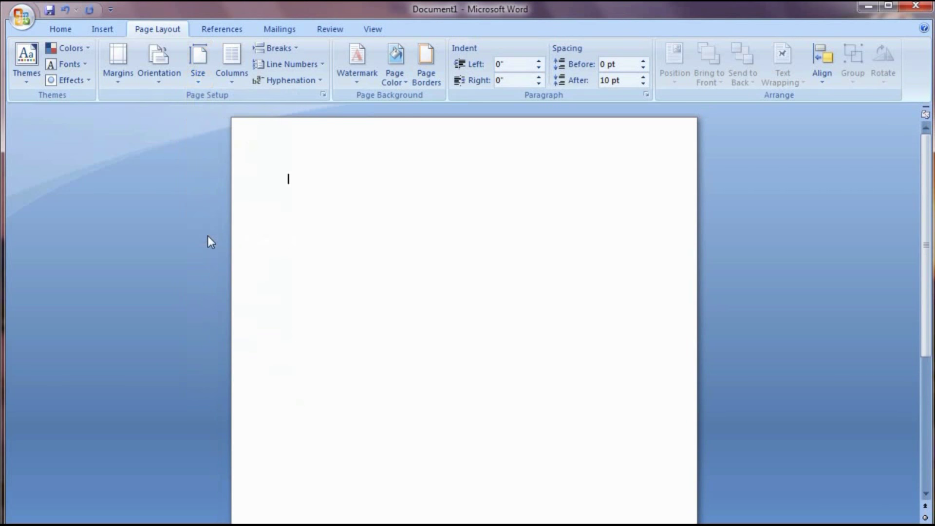
{"action": "left_click", "coordinate": [127, 66]}
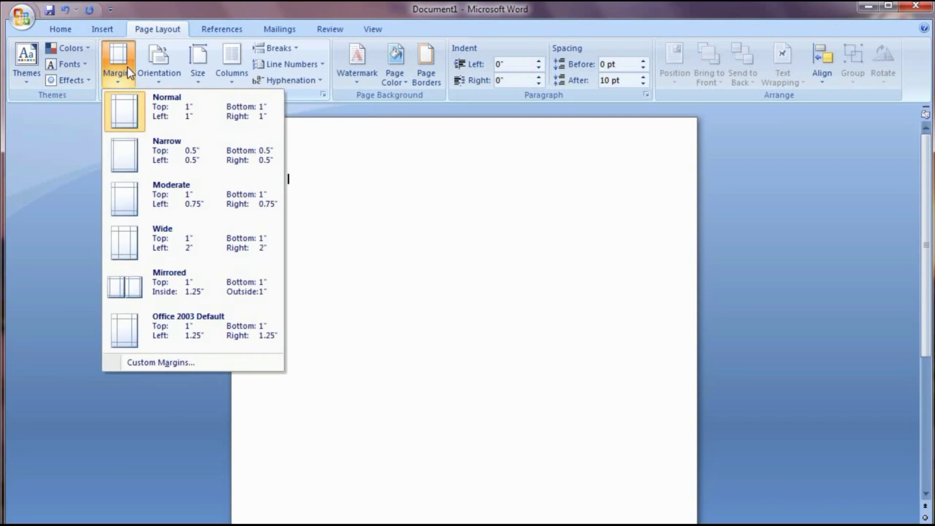
{"action": "left_click", "coordinate": [148, 153]}
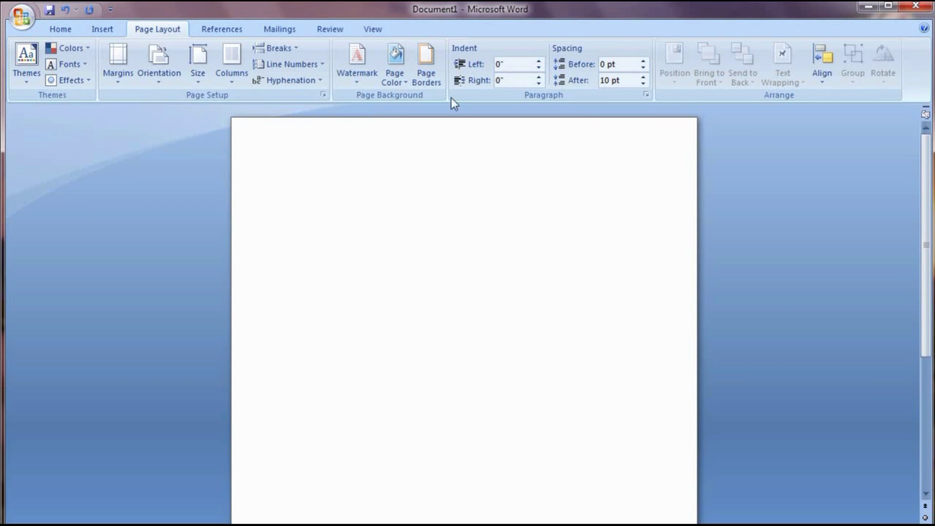
Apply a 3 pt box page border in the last two-tone thick line style, coloured light aqua, to the whole document.
{"action": "left_click", "coordinate": [423, 77]}
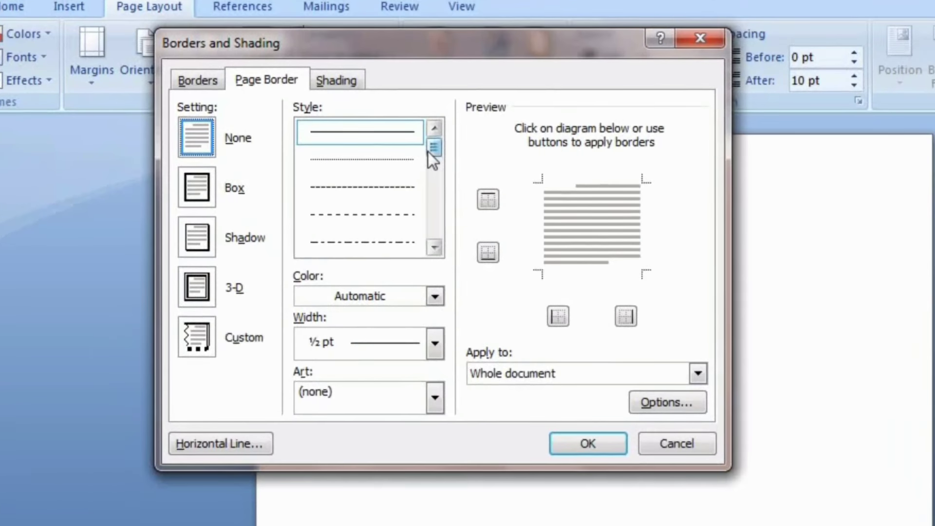
{"action": "left_click_drag", "start_coordinate": [354, 131], "coordinate": [356, 198]}
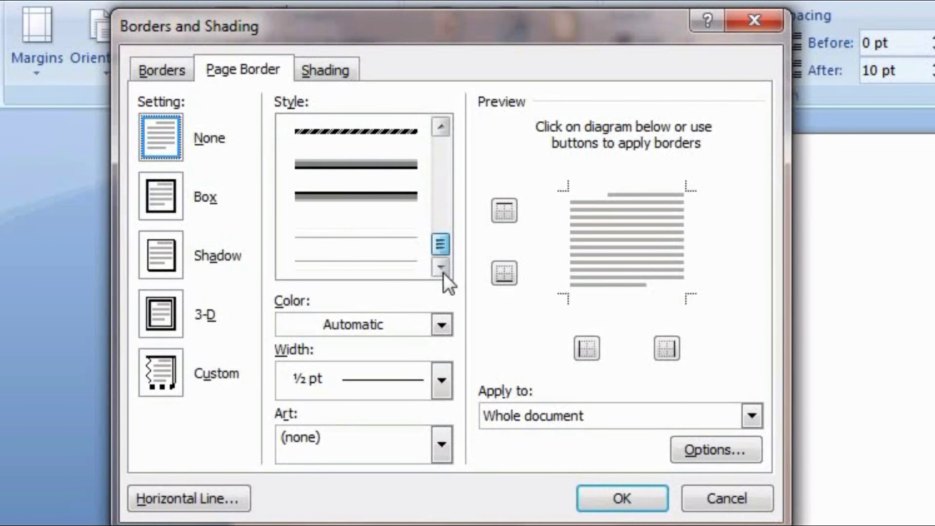
{"action": "left_click", "coordinate": [378, 198]}
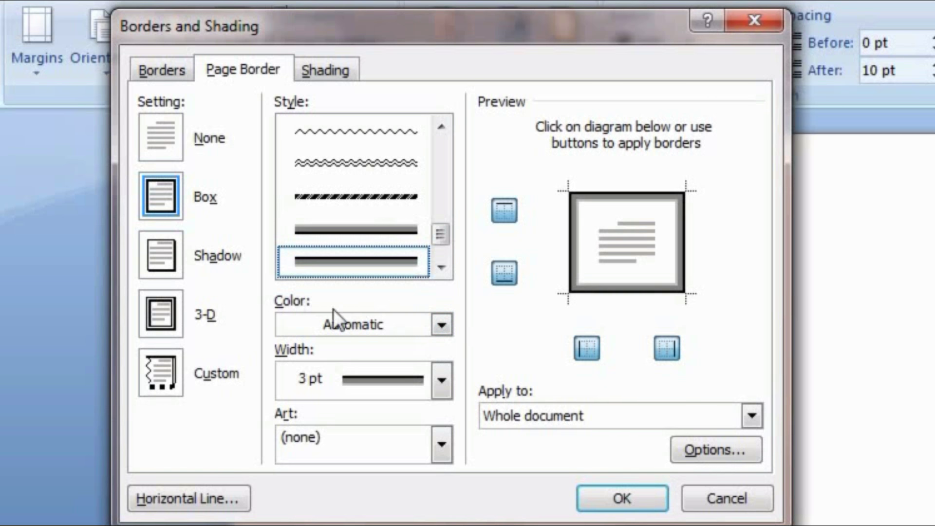
{"action": "left_click", "coordinate": [441, 325]}
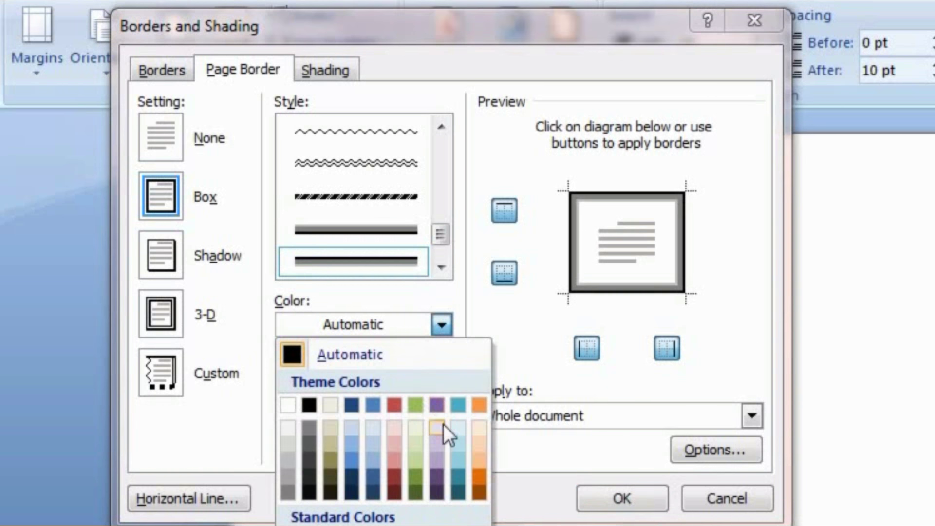
{"action": "left_click", "coordinate": [458, 462]}
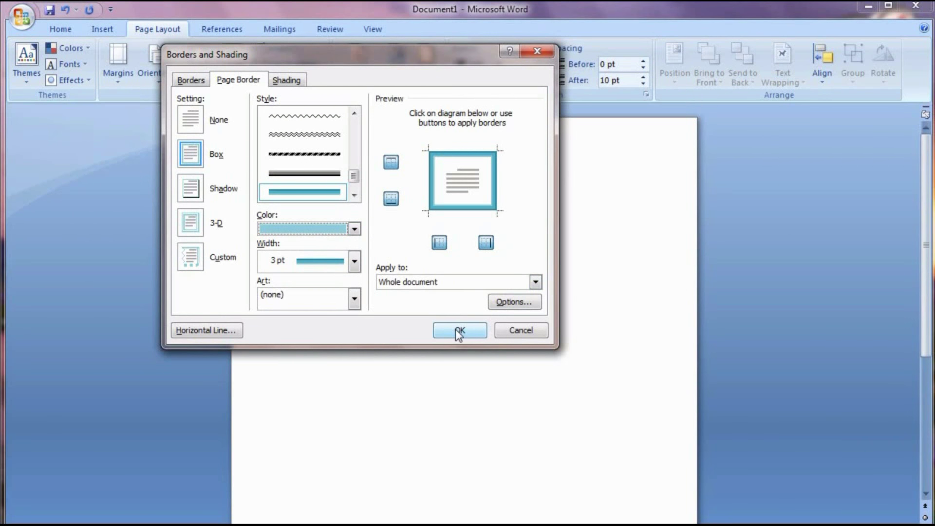
{"action": "left_click", "coordinate": [459, 332]}
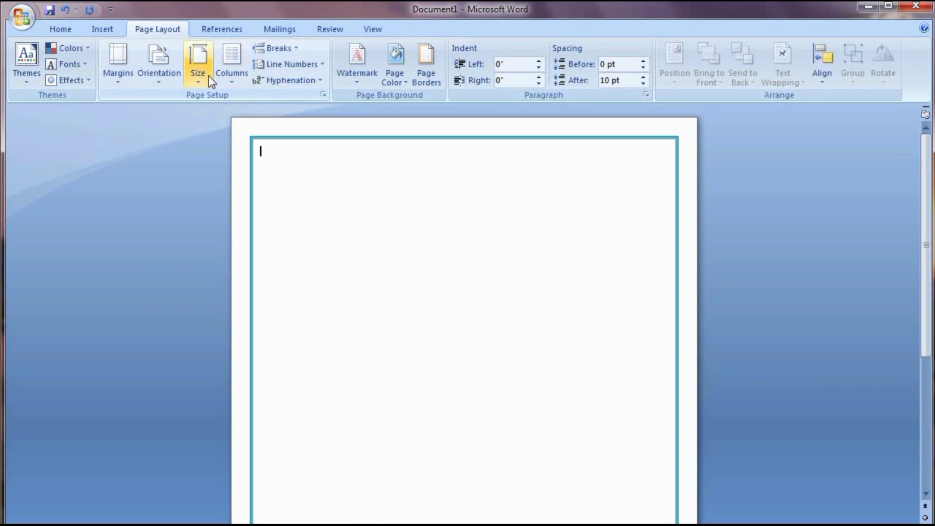
Draw a rectangle about 10.91" high and 1.17" wide along the inside of the page border's left edge and nudge it up.
{"action": "left_click", "coordinate": [103, 28]}
{"action": "left_click", "coordinate": [233, 76]}
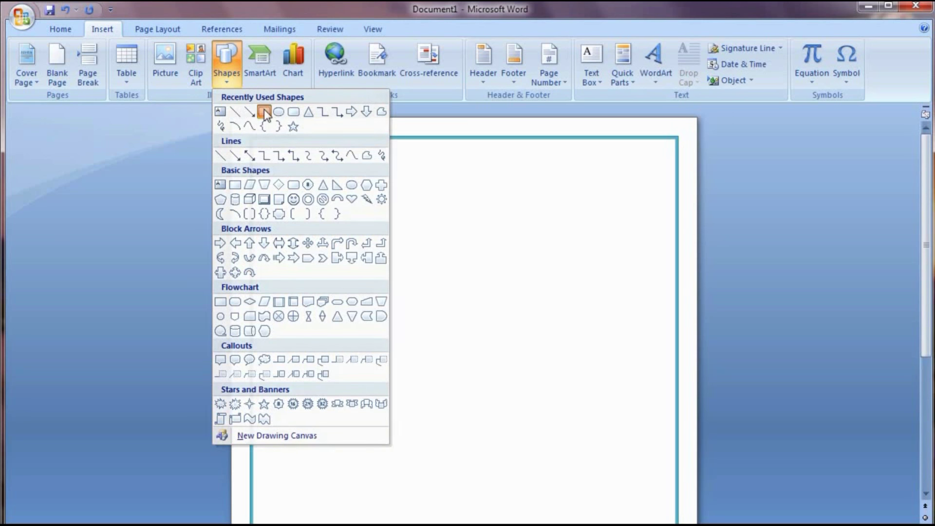
{"action": "left_click", "coordinate": [264, 112]}
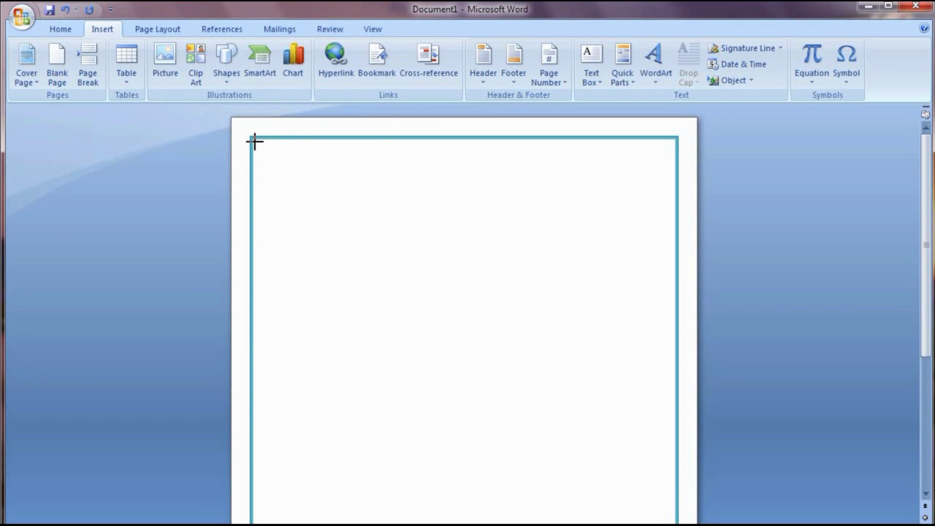
{"action": "left_click_drag", "start_coordinate": [253, 140], "coordinate": [319, 522]}
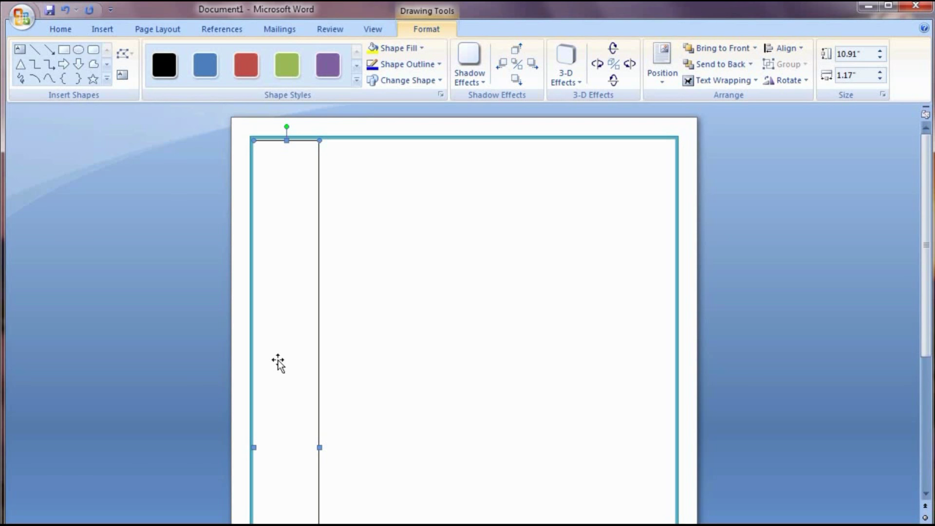
{"action": "key", "text": "ctrl+Up"}
{"action": "scroll", "coordinate": [278, 363], "scroll_direction": "down", "scroll_amount": 10}
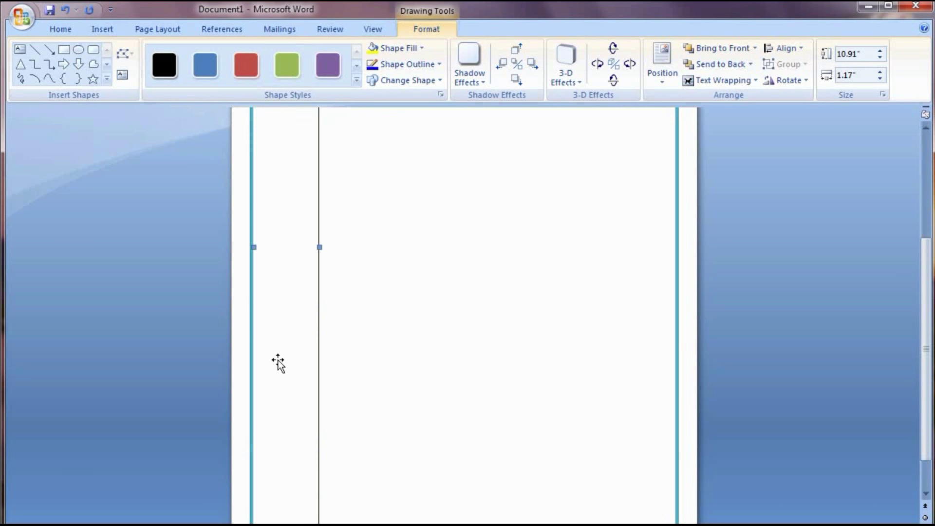
{"action": "scroll", "coordinate": [287, 369], "scroll_direction": "up", "scroll_amount": 10}
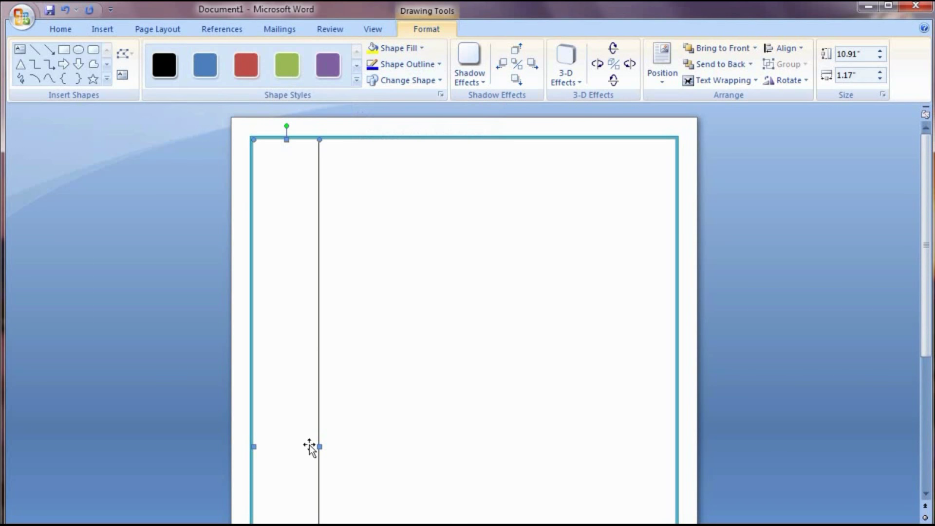
Widen the rectangle to about 1.78" and give it the light aqua diagonal gradient shape style.
{"action": "left_click_drag", "start_coordinate": [317, 448], "coordinate": [353, 446]}
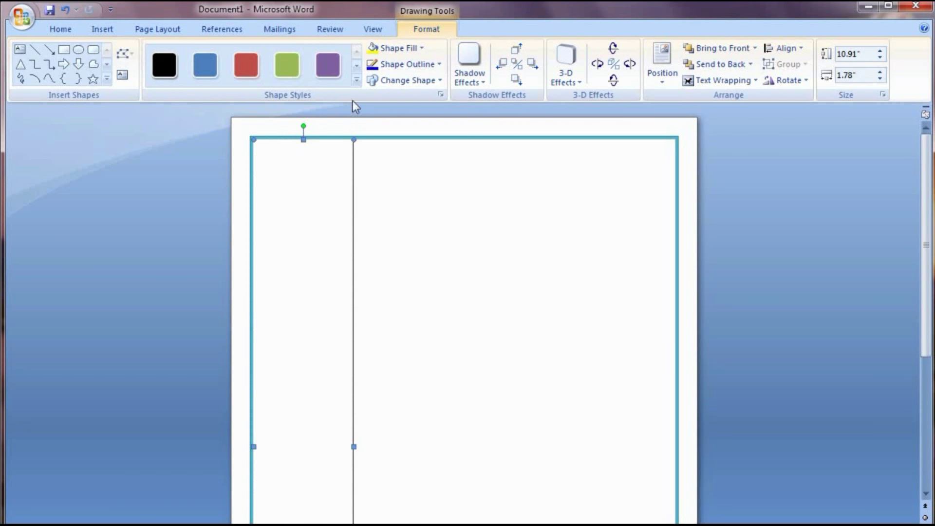
{"action": "left_click", "coordinate": [357, 80]}
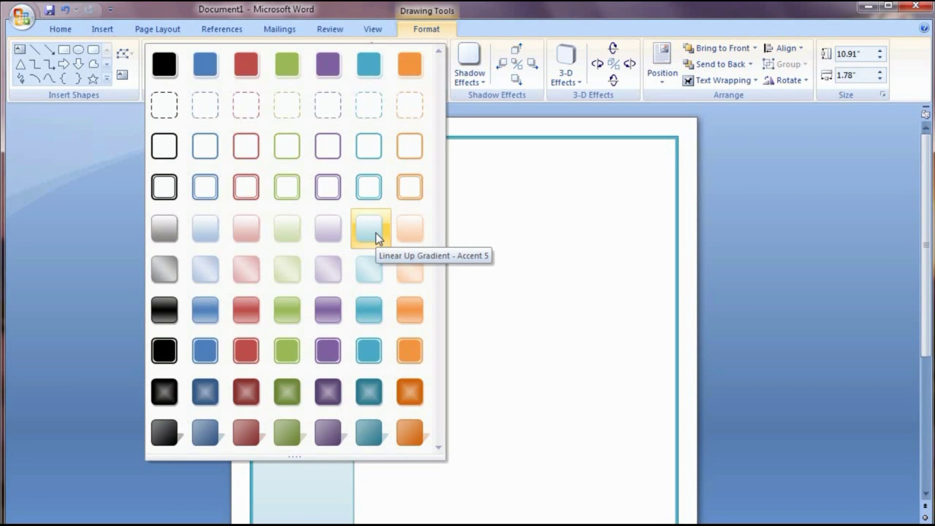
{"action": "left_click", "coordinate": [369, 282]}
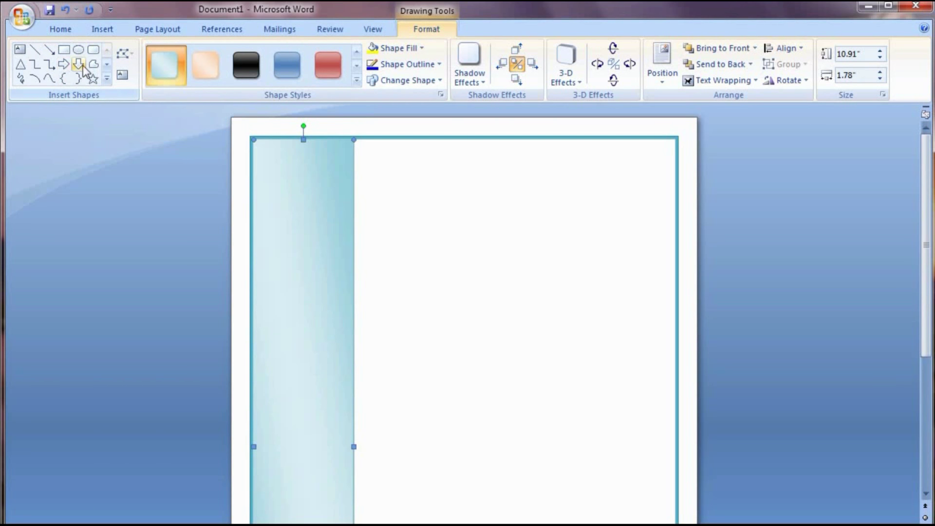
Draw a right triangle from the aqua strip to the right page border, flip it vertically and size it about 1.44" by 5.81" at the page top.
{"action": "left_click", "coordinate": [108, 79]}
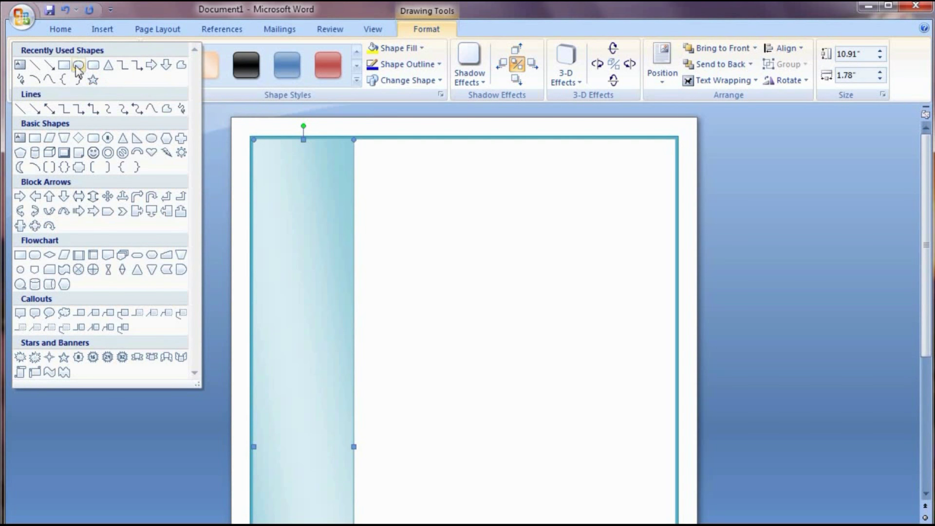
{"action": "left_click", "coordinate": [136, 139]}
{"action": "left_click_drag", "start_coordinate": [352, 139], "coordinate": [678, 200]}
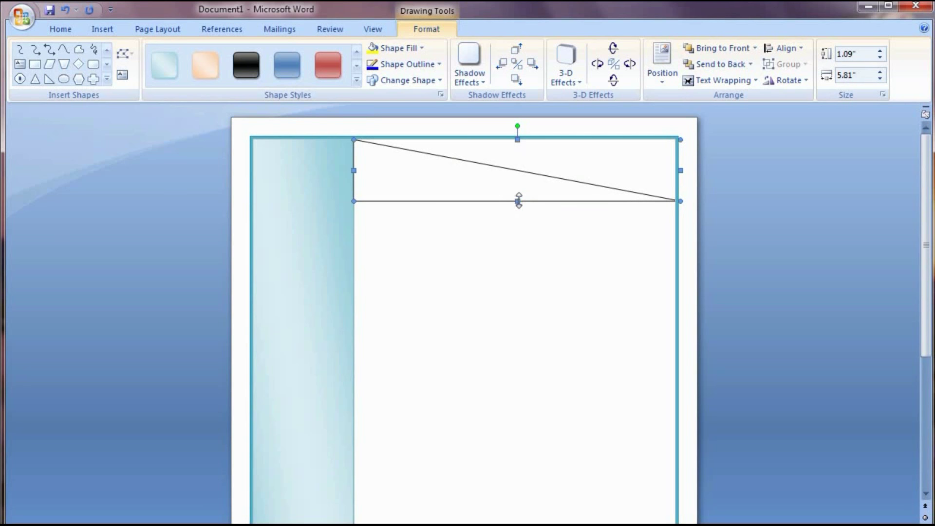
{"action": "left_click_drag", "start_coordinate": [518, 140], "coordinate": [520, 282]}
{"action": "left_click_drag", "start_coordinate": [477, 203], "coordinate": [481, 171]}
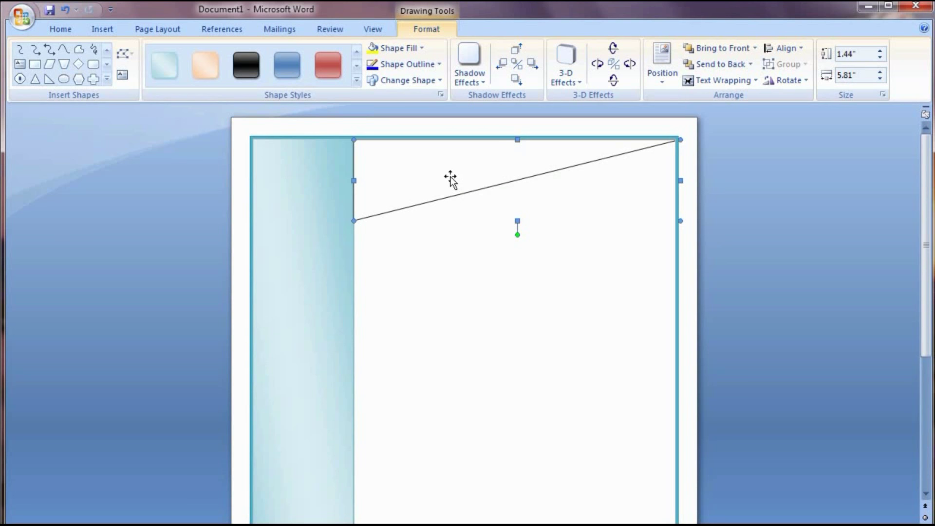
Apply the black-to-white linear up gradient shape style to the triangle and deselect it.
{"action": "left_click", "coordinate": [357, 80]}
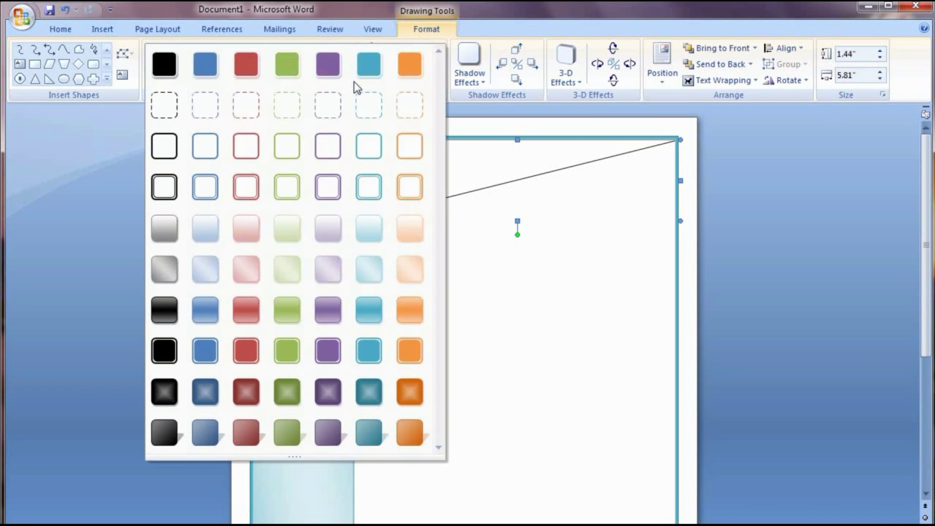
{"action": "left_click", "coordinate": [162, 236]}
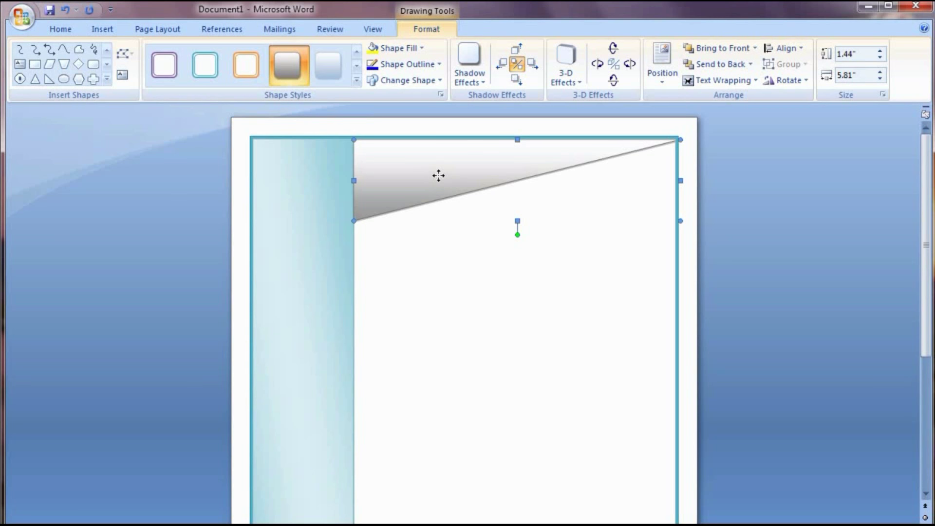
{"action": "left_click_drag", "start_coordinate": [439, 175], "coordinate": [439, 180]}
{"action": "left_click", "coordinate": [489, 251]}
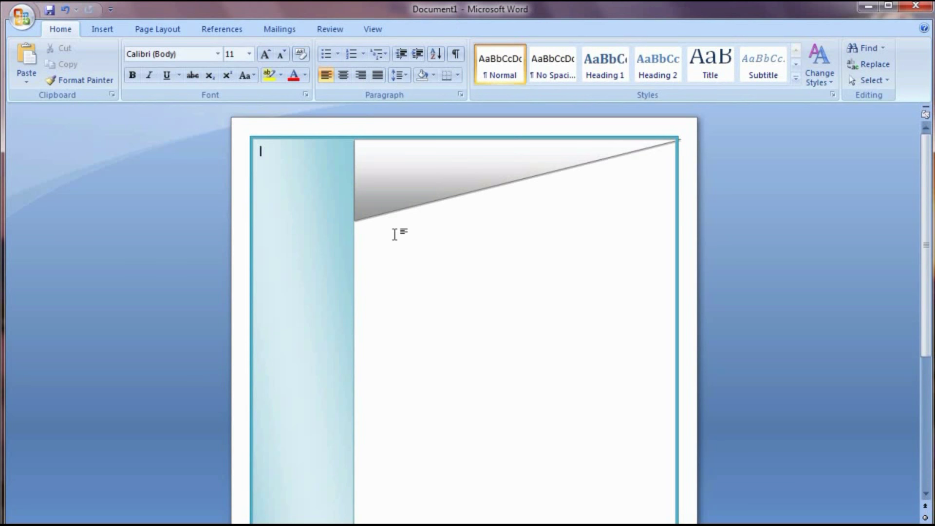
Draw a rectangular bar about 0.32" by 5.72" from the aqua strip to the right page border and apply Linear Up Gradient - Accent 5.
{"action": "scroll", "coordinate": [398, 234], "scroll_direction": "down", "scroll_amount": 4}
{"action": "scroll", "coordinate": [405, 241], "scroll_direction": "down", "scroll_amount": 1}
{"action": "scroll", "coordinate": [405, 240], "scroll_direction": "up", "scroll_amount": 3}
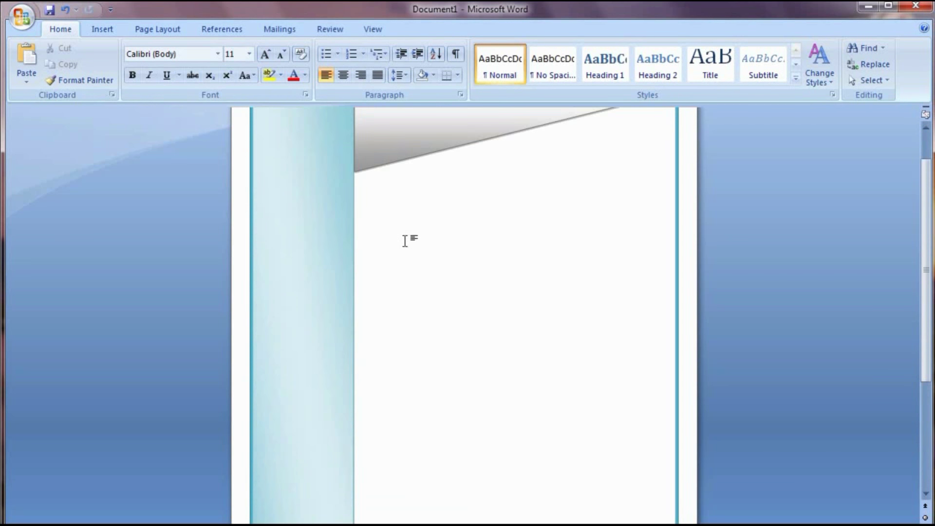
{"action": "scroll", "coordinate": [406, 240], "scroll_direction": "up", "scroll_amount": 2}
{"action": "scroll", "coordinate": [407, 240], "scroll_direction": "down", "scroll_amount": 2}
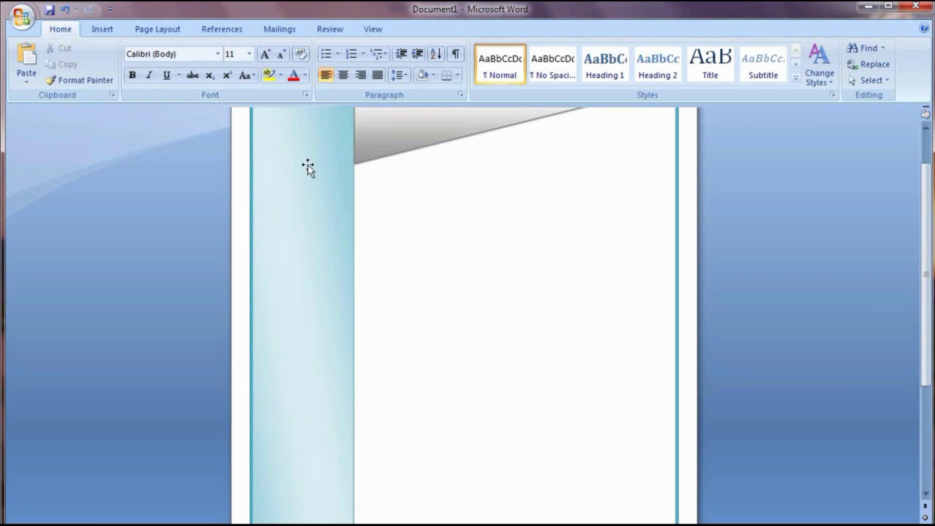
{"action": "left_click", "coordinate": [98, 32]}
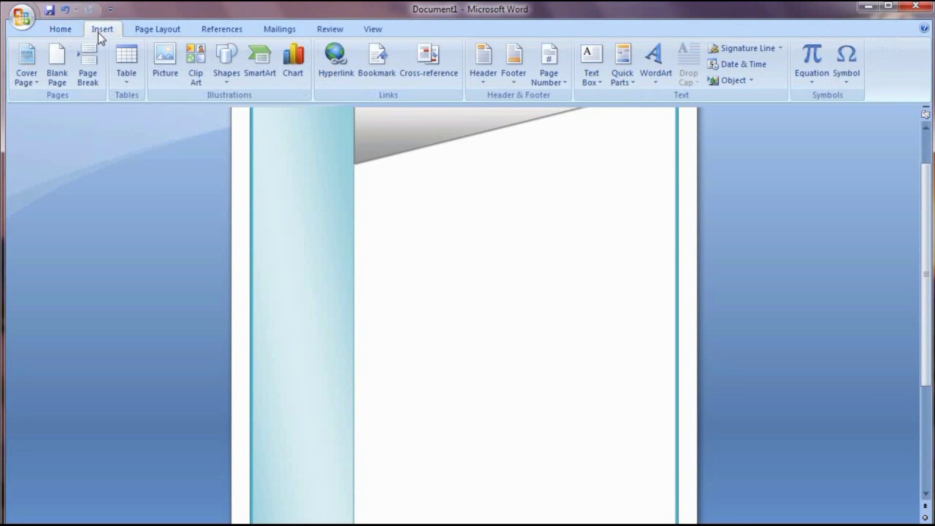
{"action": "left_click", "coordinate": [224, 77]}
{"action": "left_click", "coordinate": [280, 121]}
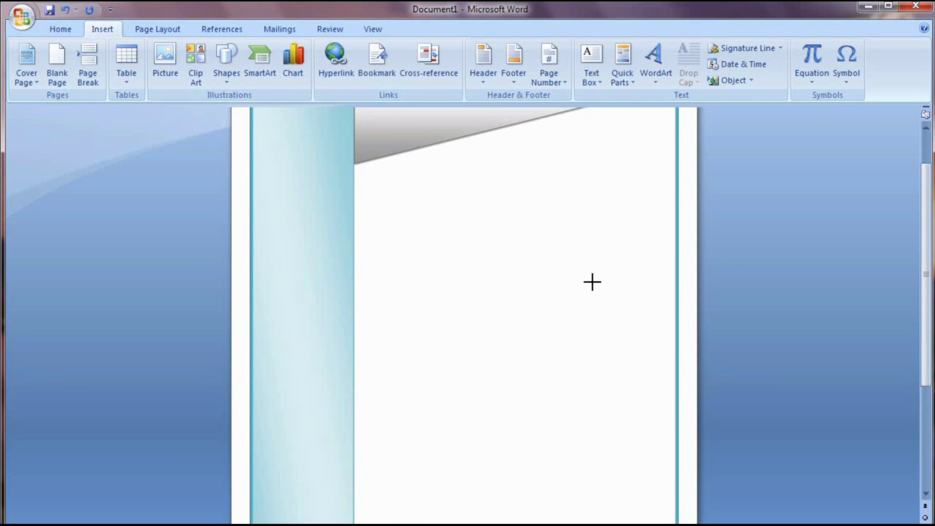
{"action": "mouse_move", "coordinate": [593, 281]}
{"action": "left_mouse_down"}
{"action": "mouse_move", "coordinate": [687, 279]}
{"action": "mouse_move", "coordinate": [676, 288]}
{"action": "left_mouse_up"}
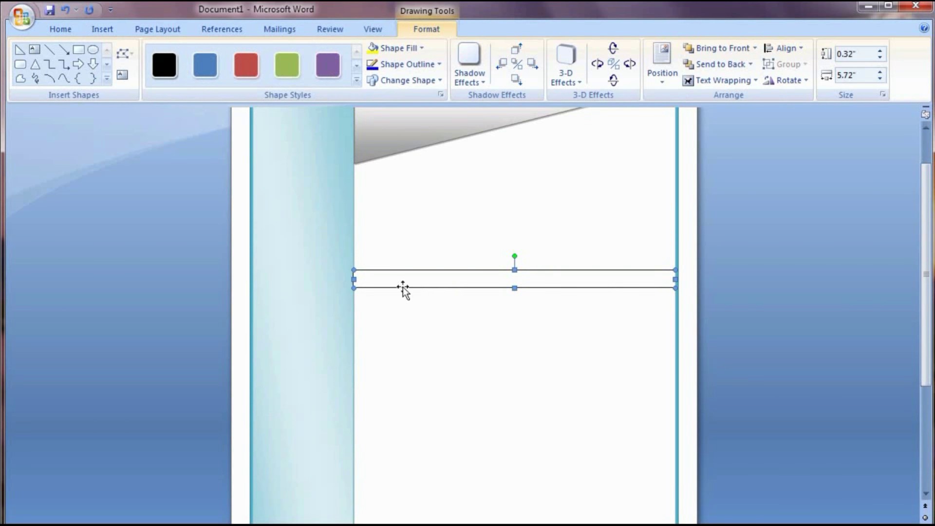
{"action": "left_click", "coordinate": [356, 81]}
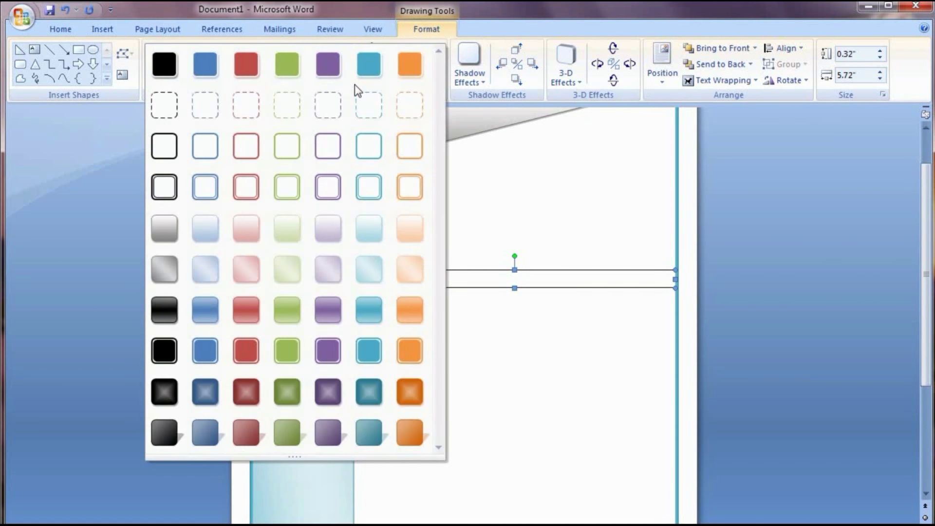
{"action": "left_click", "coordinate": [374, 233]}
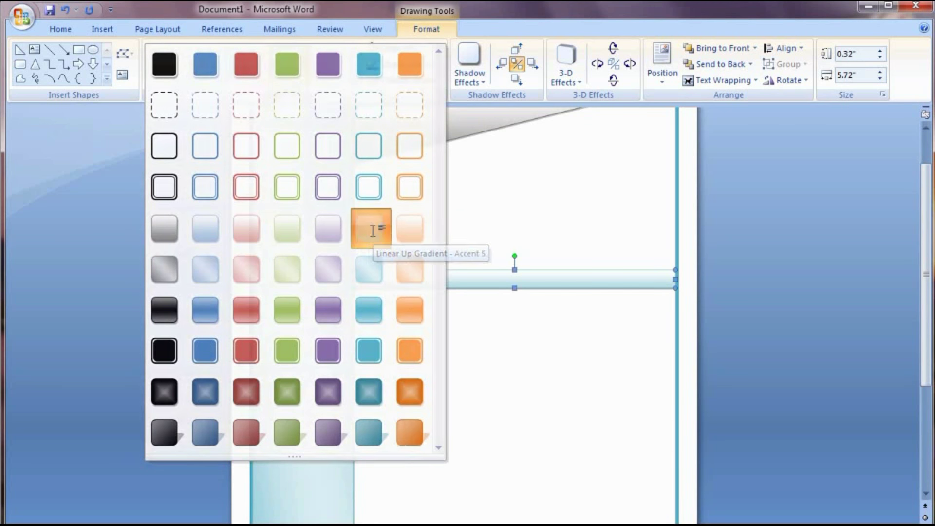
Draw a circle about 0.61" in diameter centred on the bar's left end and give it the gray diagonal gradient shape style.
{"action": "scroll", "coordinate": [389, 282], "scroll_direction": "down", "scroll_amount": 5}
{"action": "scroll", "coordinate": [387, 278], "scroll_direction": "up", "scroll_amount": 3}
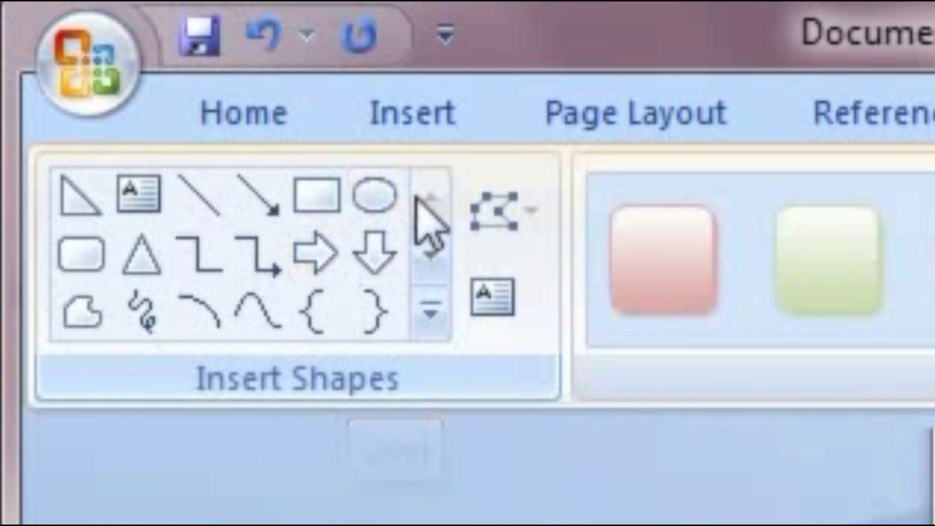
{"action": "left_click", "coordinate": [374, 204]}
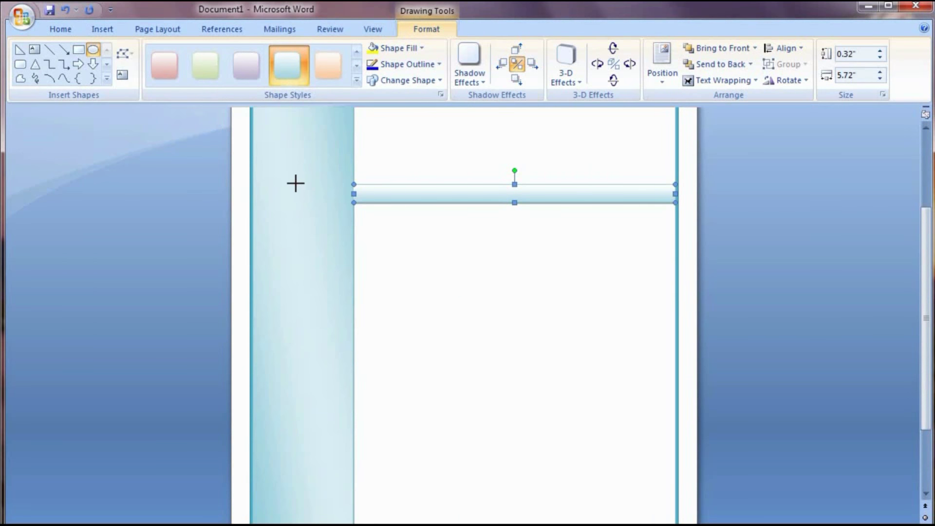
{"action": "left_click_drag", "start_coordinate": [306, 186], "coordinate": [329, 204]}
{"action": "mouse_move", "coordinate": [334, 208]}
{"action": "left_mouse_down"}
{"action": "mouse_move", "coordinate": [325, 192]}
{"action": "mouse_move", "coordinate": [349, 194]}
{"action": "left_mouse_up"}
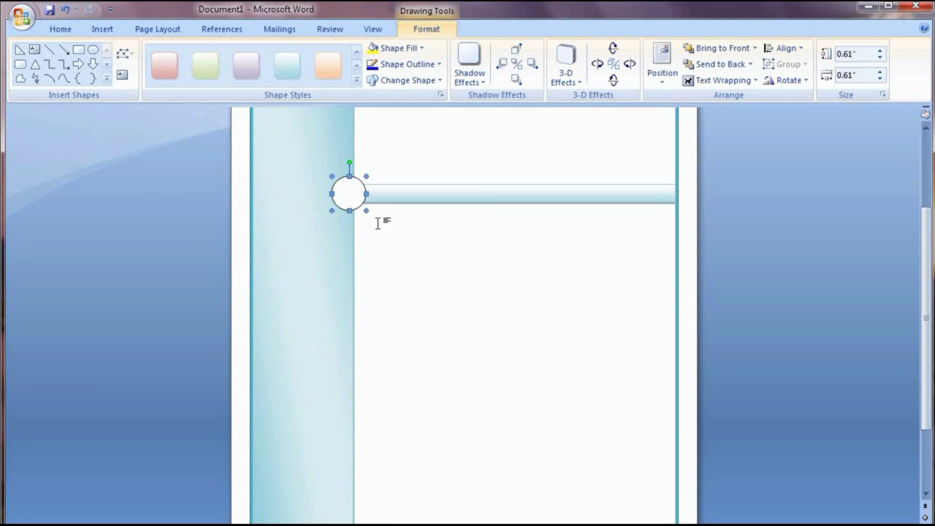
{"action": "left_click", "coordinate": [355, 81]}
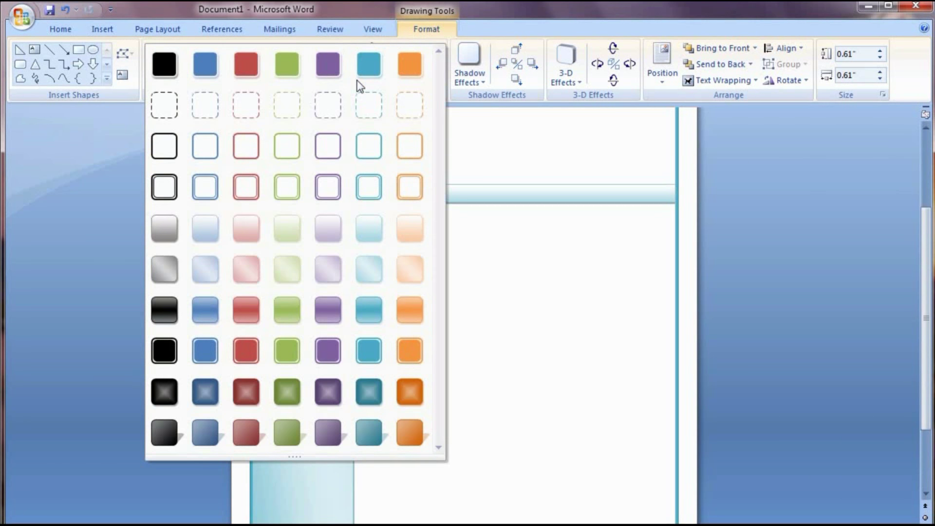
{"action": "left_click", "coordinate": [172, 267]}
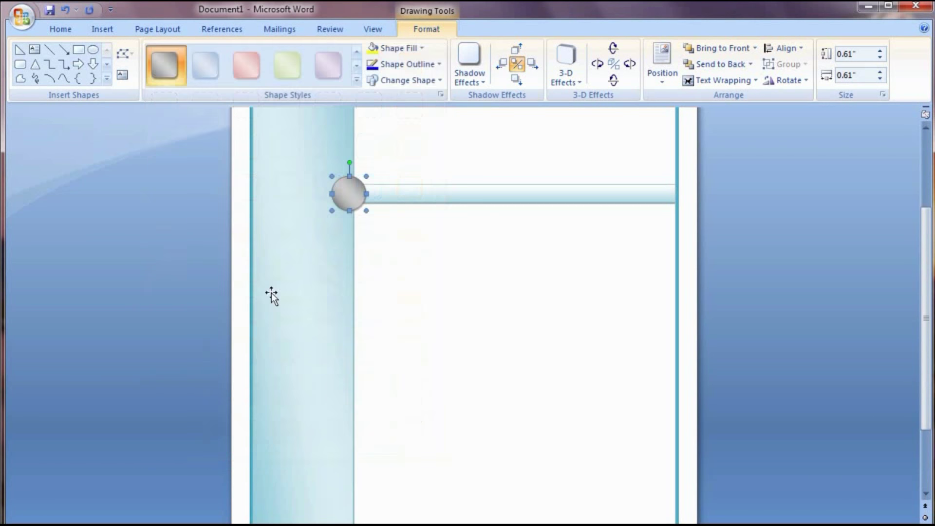
Select the circle and bar together and copy them three times down the page, aligned below the original.
{"action": "scroll", "coordinate": [402, 233], "scroll_direction": "up", "scroll_amount": 2}
{"action": "scroll", "coordinate": [399, 235], "scroll_direction": "down", "scroll_amount": 3}
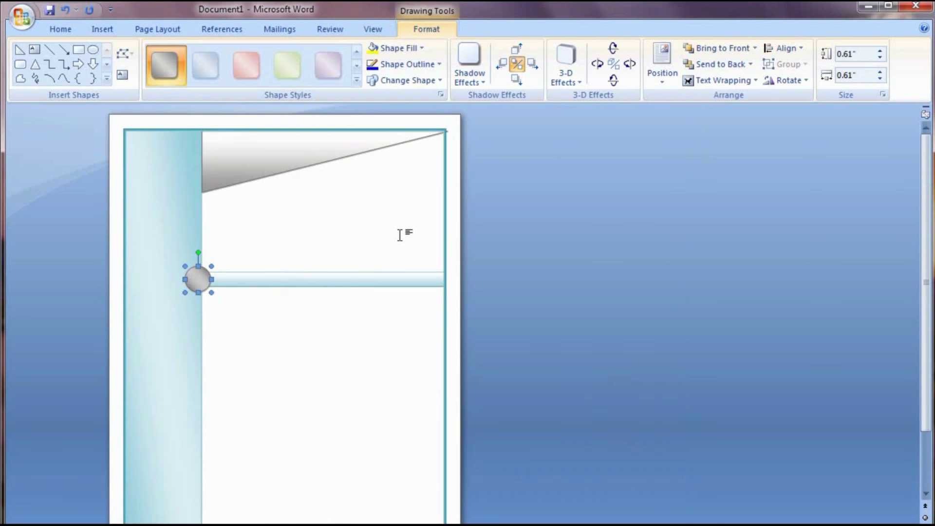
{"action": "scroll", "coordinate": [293, 321], "scroll_direction": "down", "scroll_amount": 2}
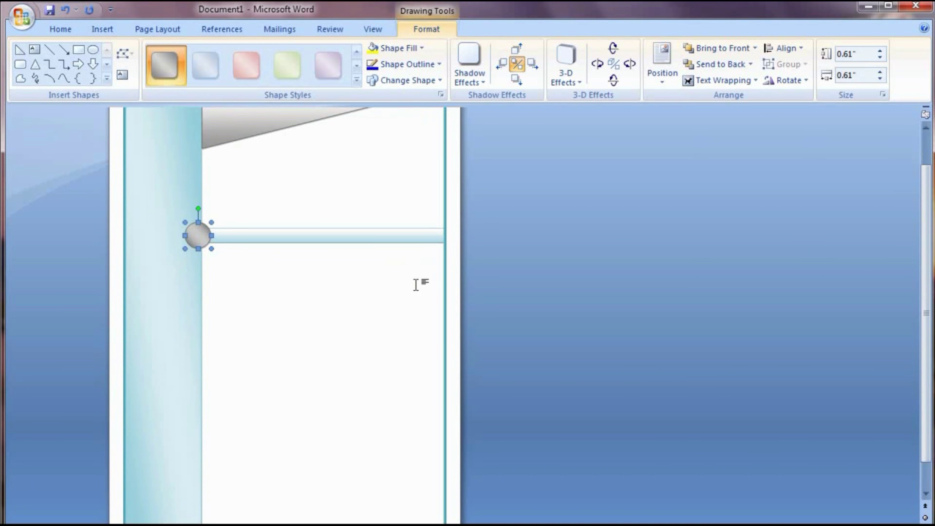
{"action": "left_click", "coordinate": [301, 238]}
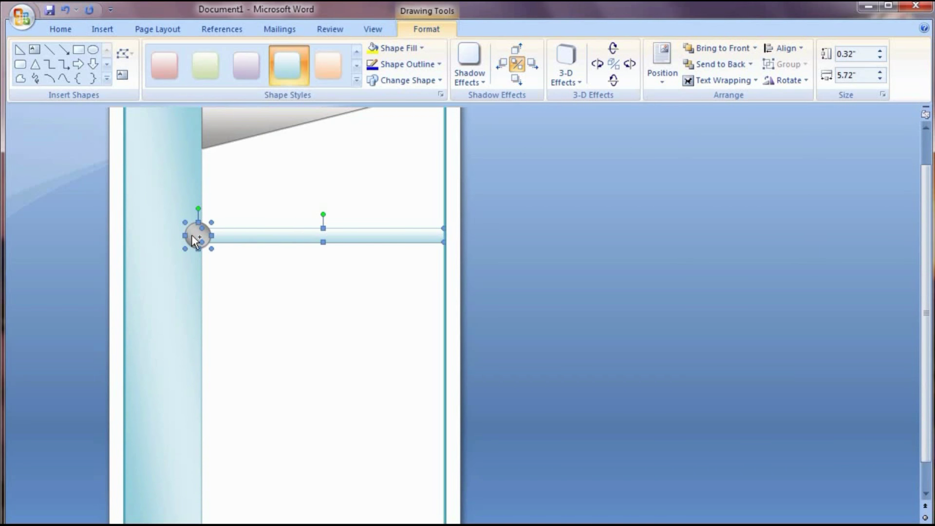
{"action": "left_click_drag", "start_coordinate": [199, 236], "coordinate": [201, 335]}
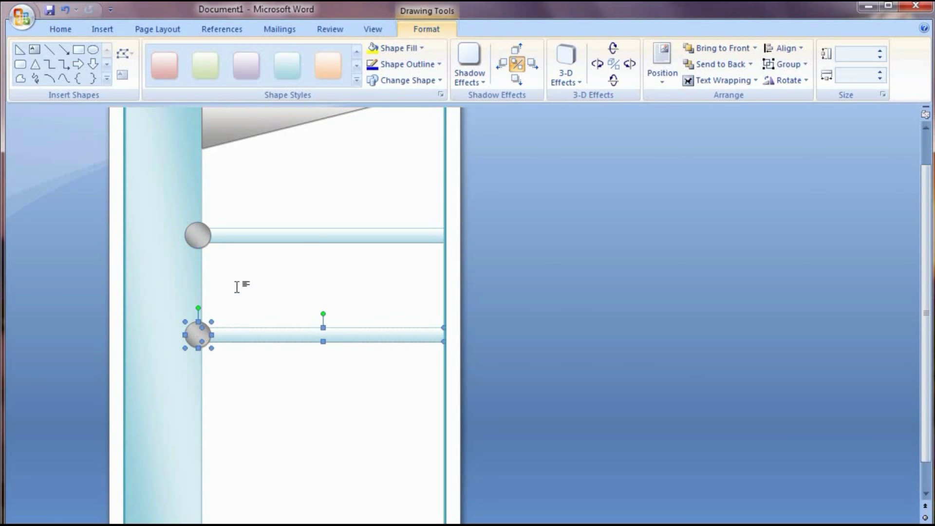
{"action": "scroll", "coordinate": [240, 286], "scroll_direction": "down", "scroll_amount": 1}
{"action": "left_click_drag", "start_coordinate": [200, 297], "coordinate": [203, 467]}
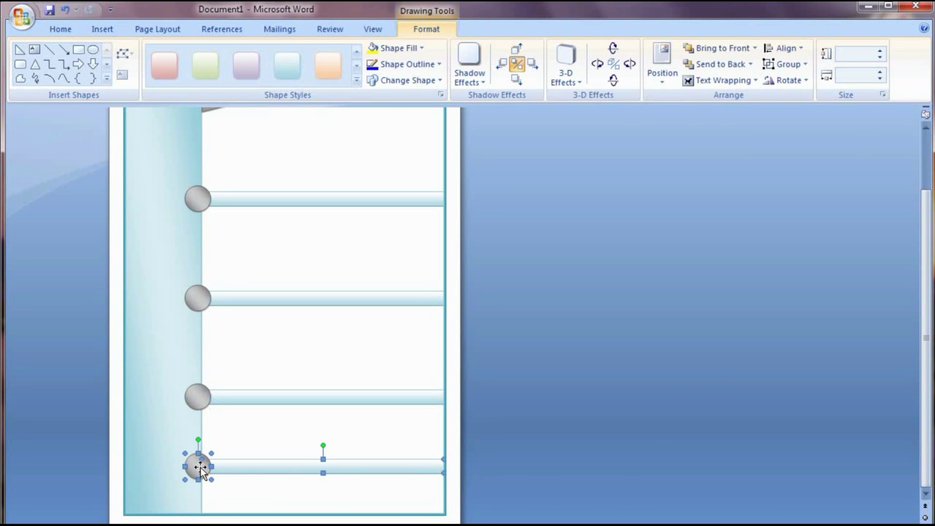
Draw a hexagon about 1.47" by 1.69" near the page's upper-right corner and apply the white shape style with a double aqua outline.
{"action": "scroll", "coordinate": [232, 354], "scroll_direction": "up", "scroll_amount": 3}
{"action": "scroll", "coordinate": [231, 354], "scroll_direction": "up", "scroll_amount": 1}
{"action": "left_click", "coordinate": [107, 78]}
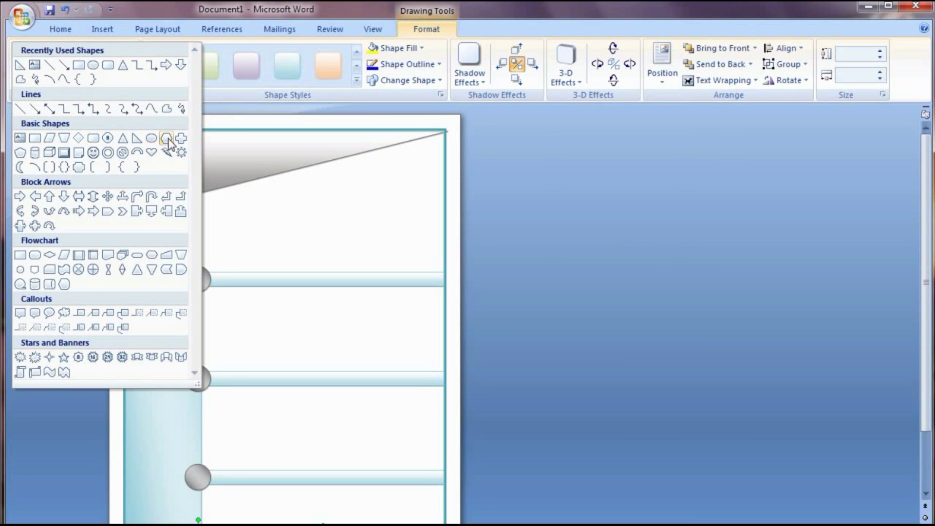
{"action": "left_click", "coordinate": [168, 138]}
{"action": "left_click_drag", "start_coordinate": [359, 144], "coordinate": [419, 205]}
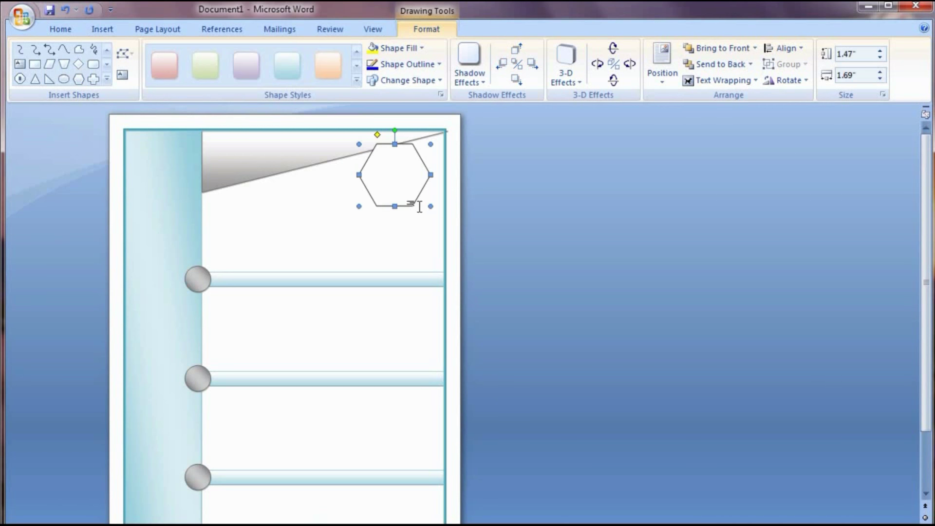
{"action": "left_click", "coordinate": [356, 80]}
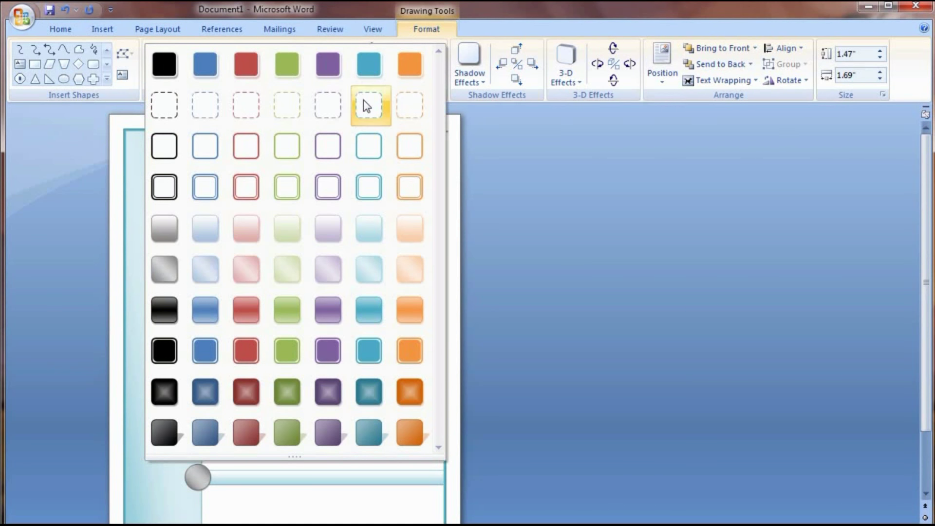
{"action": "left_click", "coordinate": [370, 193]}
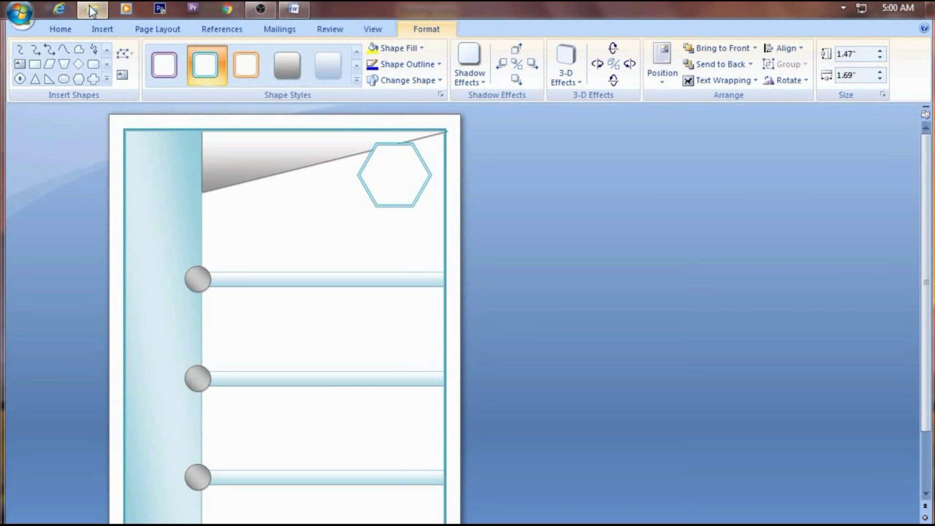
Switch to Windows Explorer, look through the libraries for the picture and open the Documents folder inside Downloads.
{"action": "left_click", "coordinate": [92, 10]}
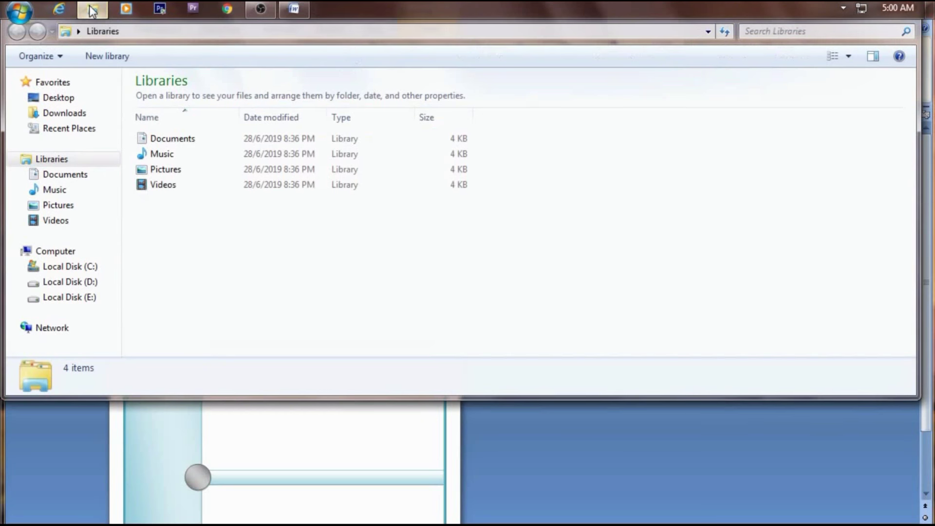
{"action": "left_click", "coordinate": [71, 211]}
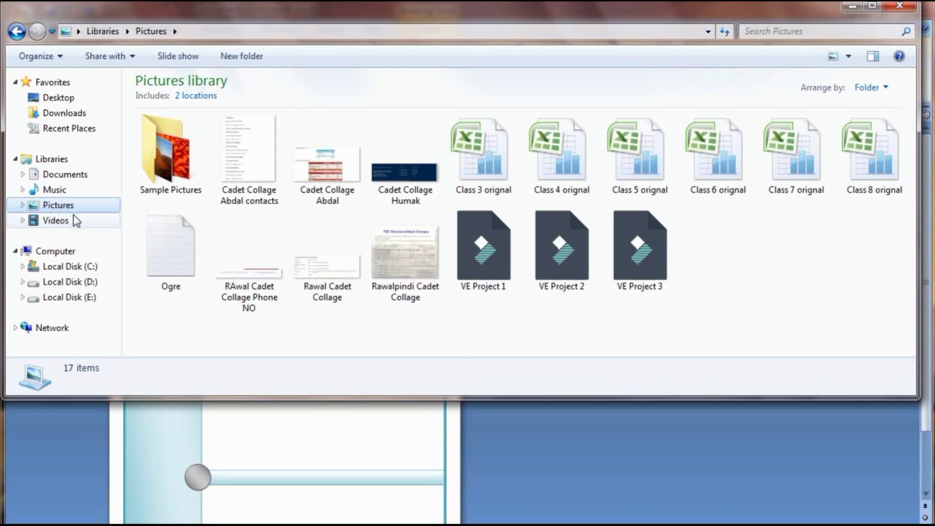
{"action": "left_click", "coordinate": [74, 217]}
{"action": "left_click", "coordinate": [69, 191]}
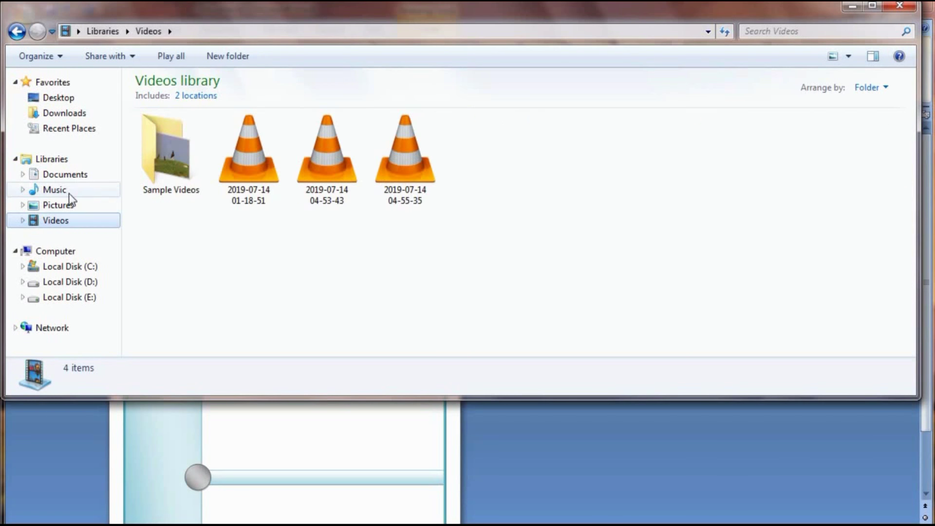
{"action": "left_click", "coordinate": [72, 181]}
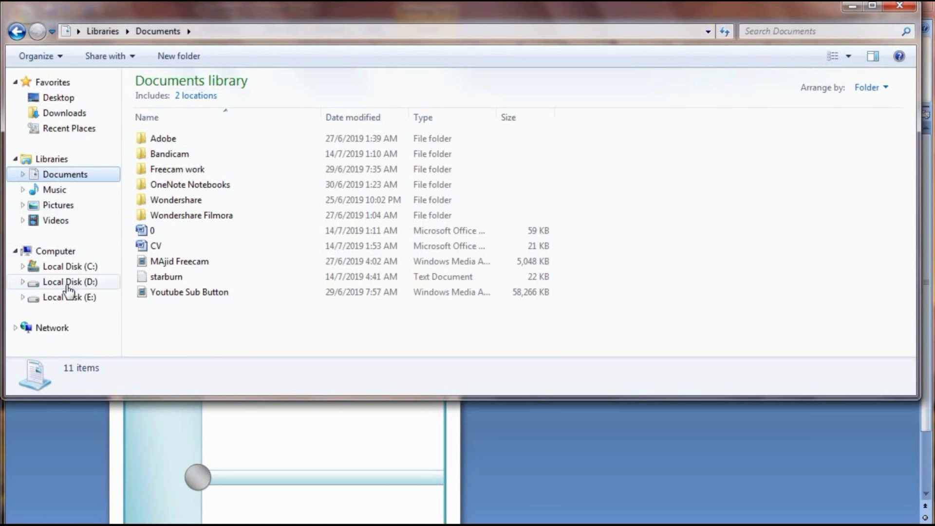
{"action": "left_click", "coordinate": [73, 100]}
{"action": "left_click", "coordinate": [78, 113]}
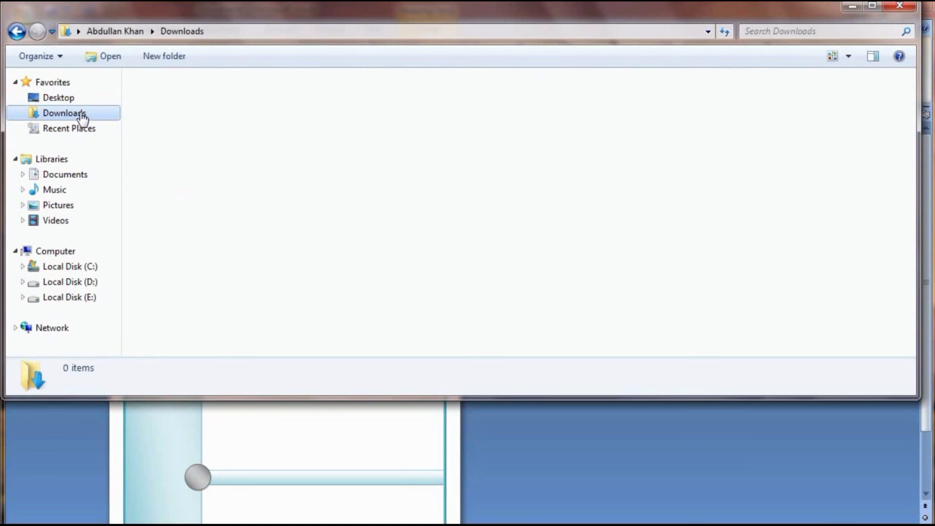
{"action": "double_click", "coordinate": [220, 117]}
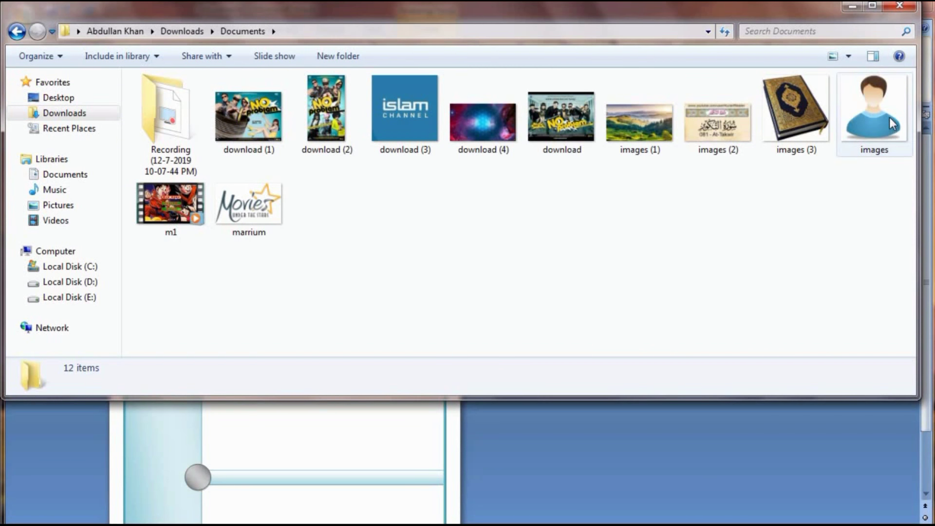
Insert the cartoon person picture "images" from the folder into the Word document.
{"action": "mouse_move", "coordinate": [890, 116]}
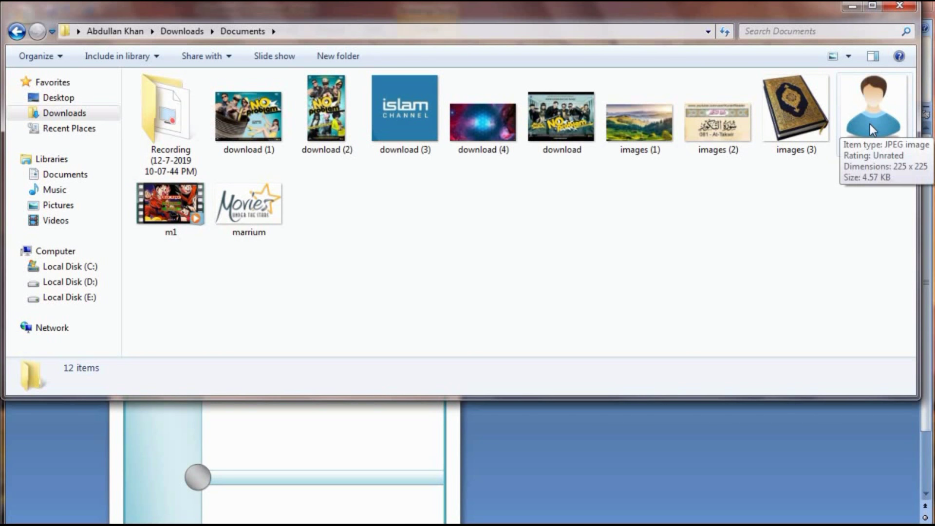
{"action": "left_click", "coordinate": [869, 106]}
{"action": "left_click_drag", "start_coordinate": [302, 426], "coordinate": [293, 421]}
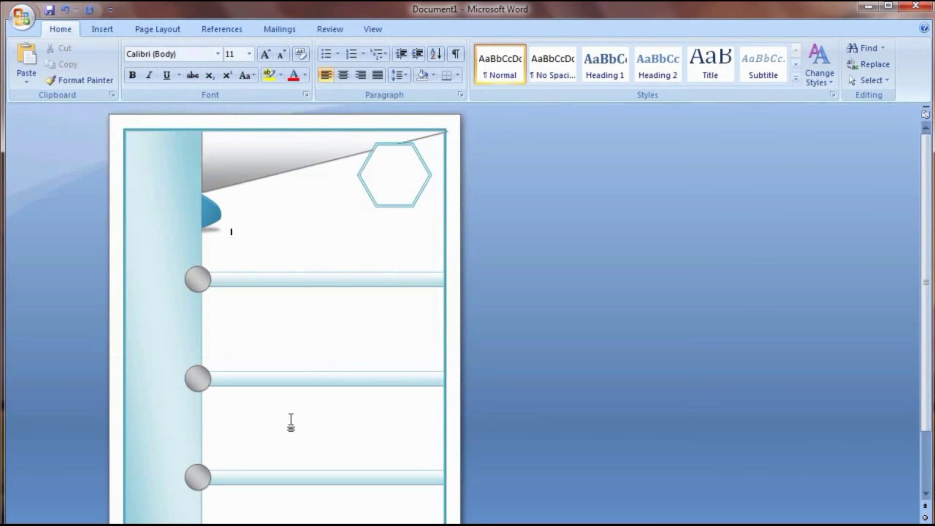
Narrow the inserted person picture slightly and set the aqua strip's text wrapping to Behind Text.
{"action": "left_click", "coordinate": [215, 218]}
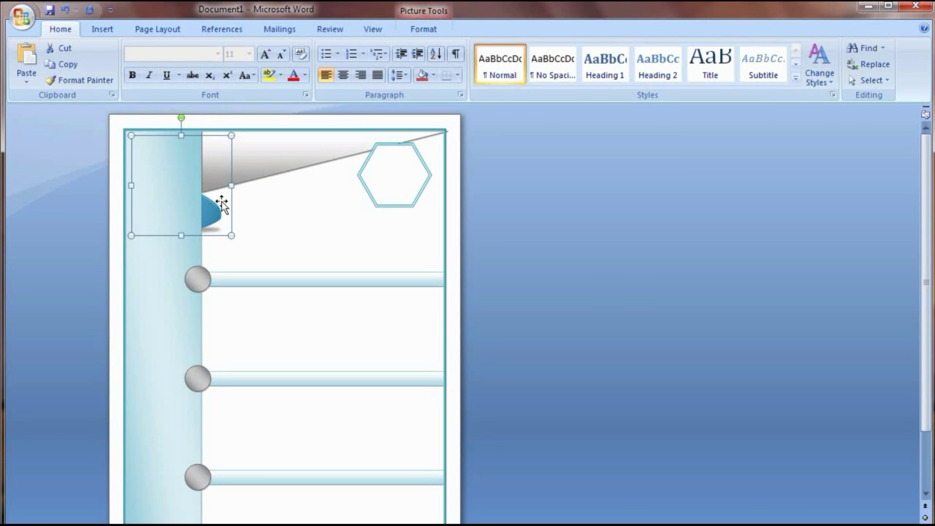
{"action": "double_click", "coordinate": [221, 173]}
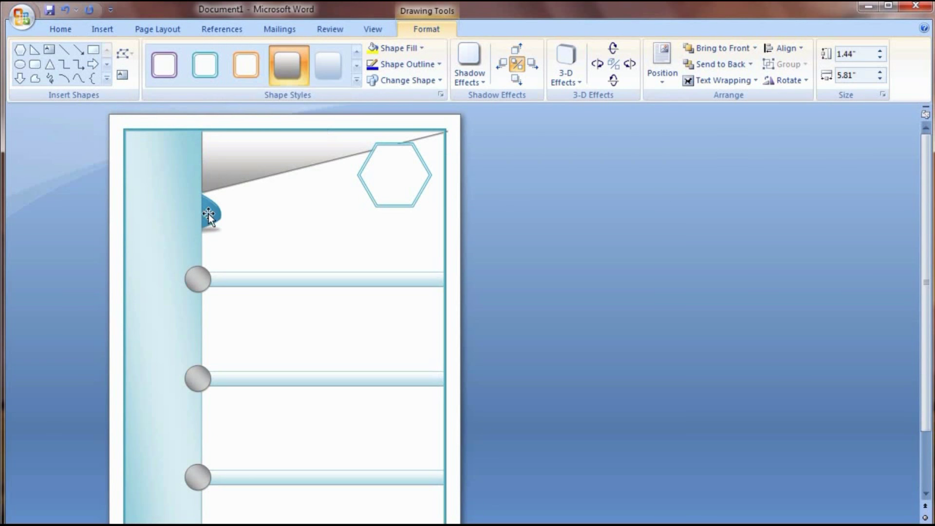
{"action": "left_click", "coordinate": [171, 271]}
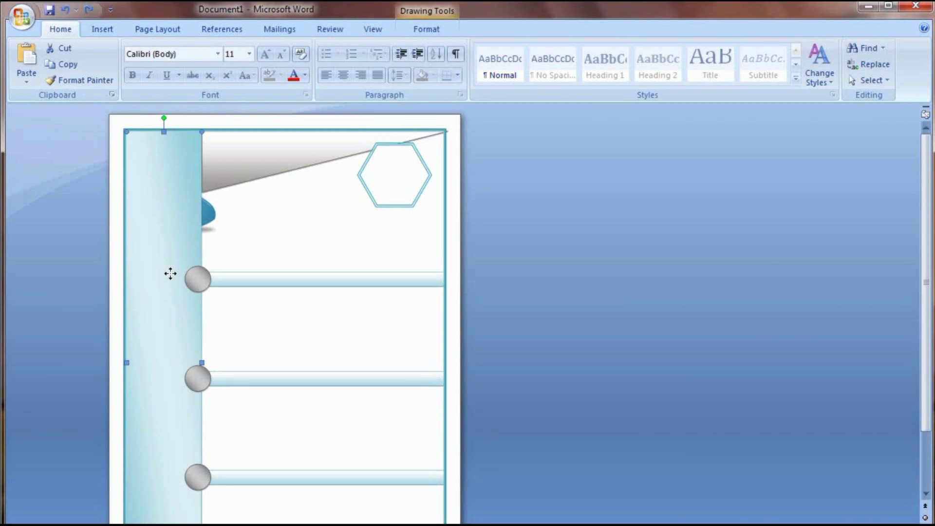
{"action": "double_click", "coordinate": [170, 274]}
{"action": "left_click", "coordinate": [756, 80]}
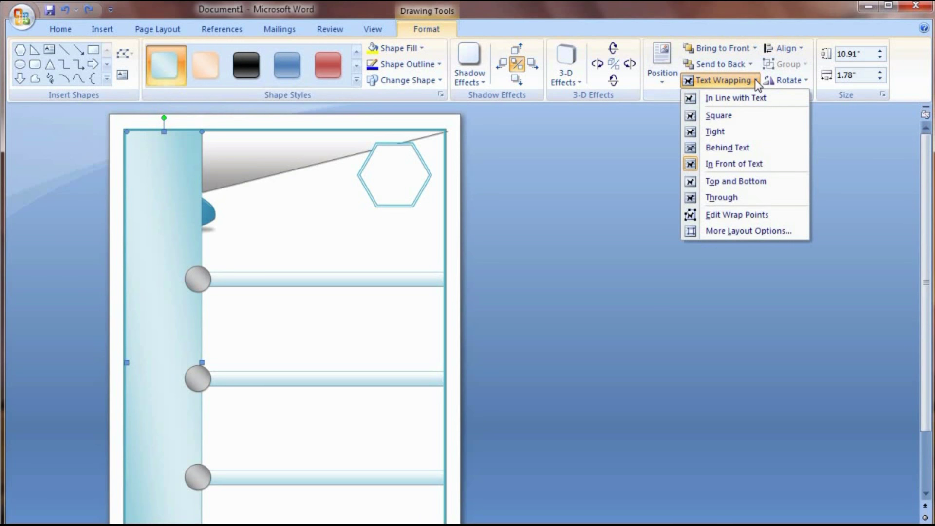
{"action": "left_click", "coordinate": [741, 148]}
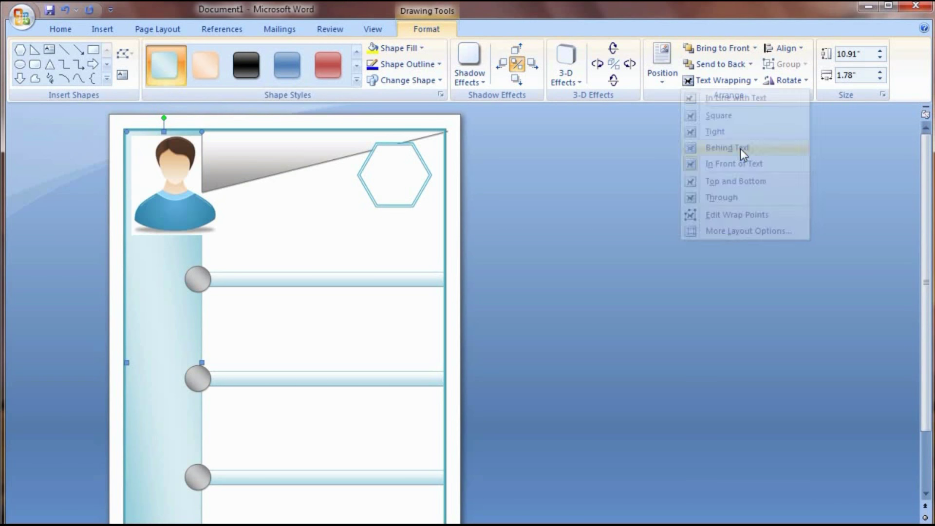
{"action": "left_click", "coordinate": [178, 210]}
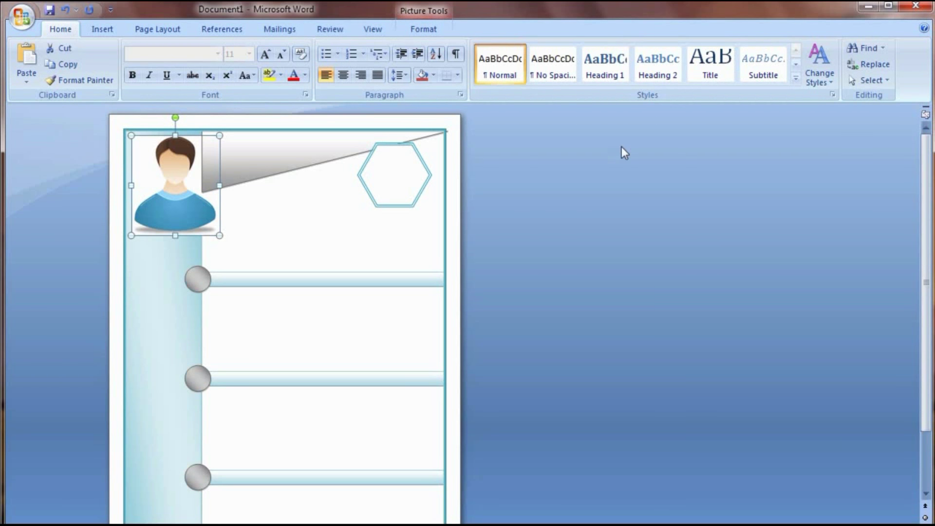
Set the person picture's text wrapping to Behind Text, shrink it to about 1.76" by 1.55" and place it below the gray triangle.
{"action": "left_click", "coordinate": [424, 29]}
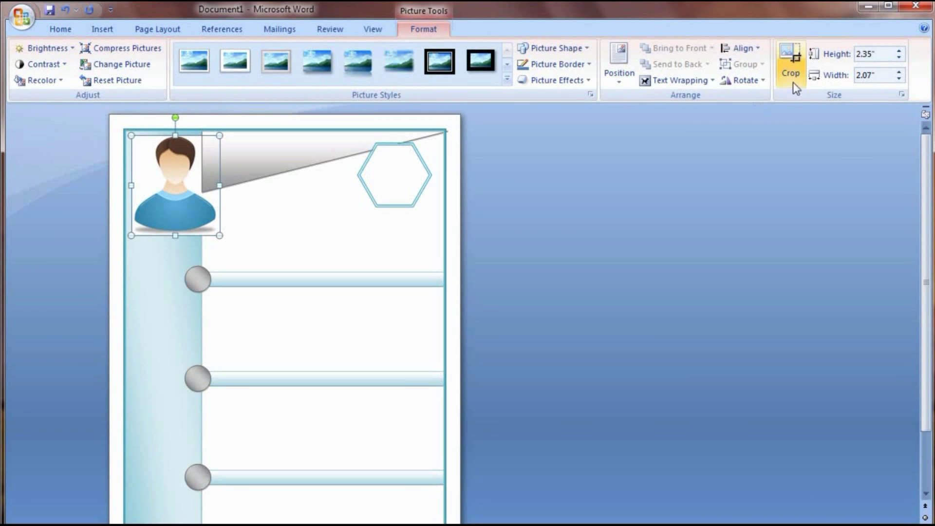
{"action": "left_click", "coordinate": [702, 83]}
{"action": "left_click", "coordinate": [692, 148]}
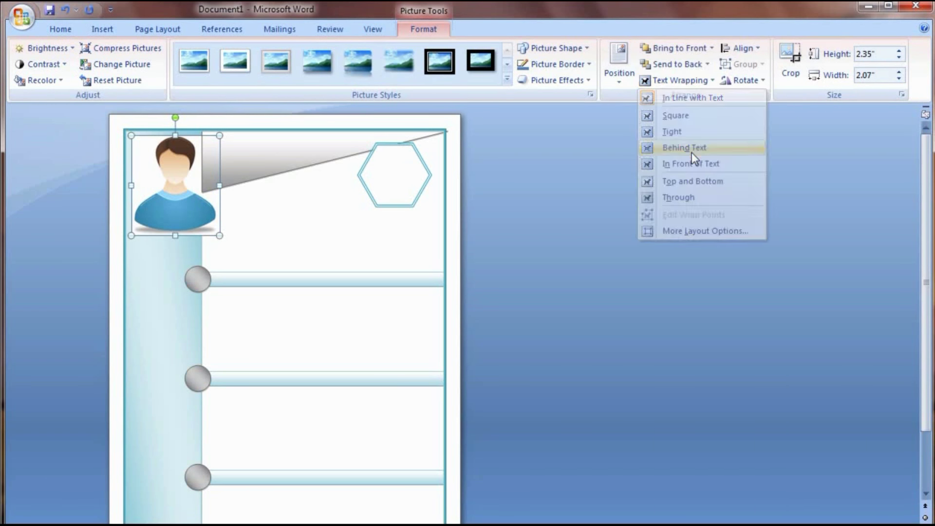
{"action": "left_click_drag", "start_coordinate": [190, 182], "coordinate": [326, 178]}
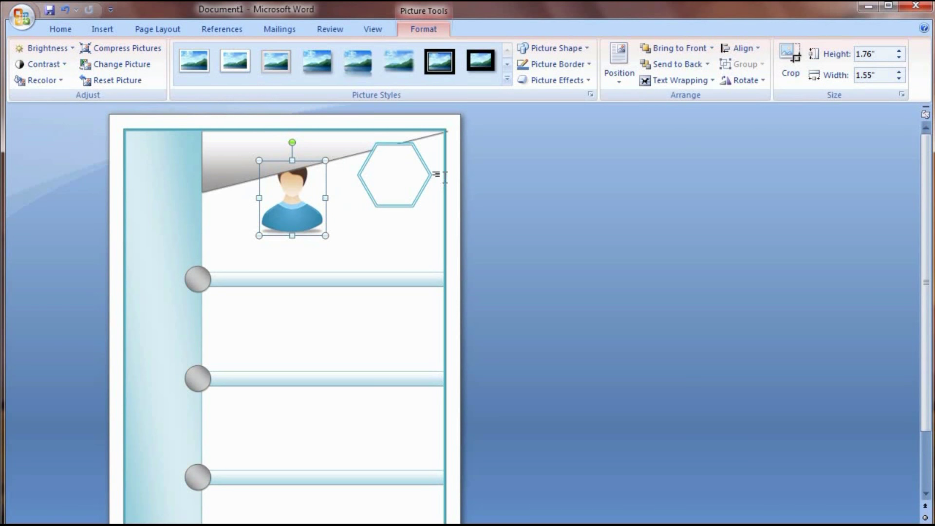
{"action": "left_click_drag", "start_coordinate": [290, 205], "coordinate": [311, 236]}
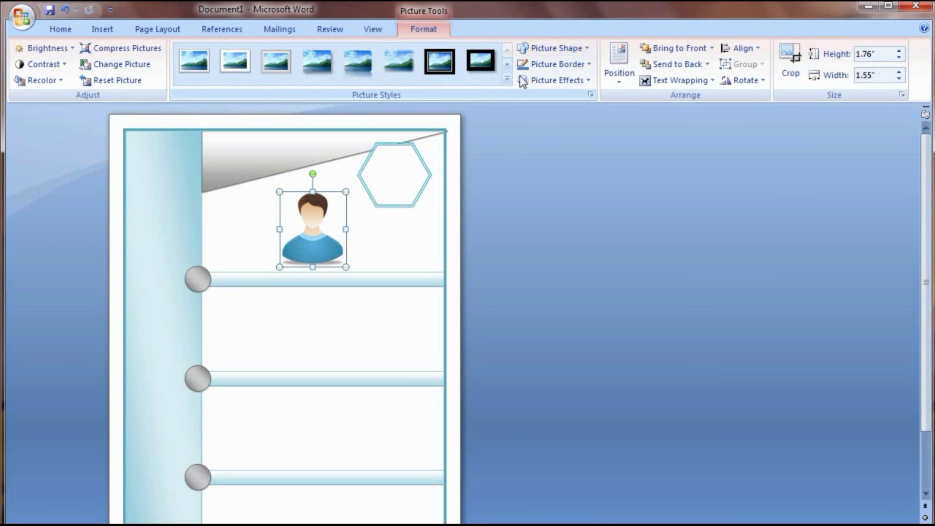
Change the person picture's shape to a hexagon and fit it inside the hexagon frame at about 1.41" by 1.24".
{"action": "left_click", "coordinate": [555, 48]}
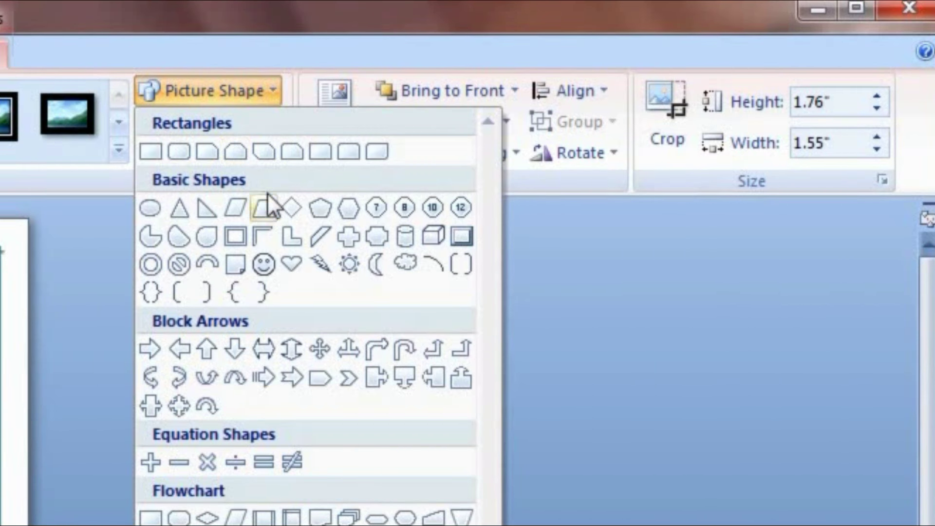
{"action": "left_click", "coordinate": [358, 213]}
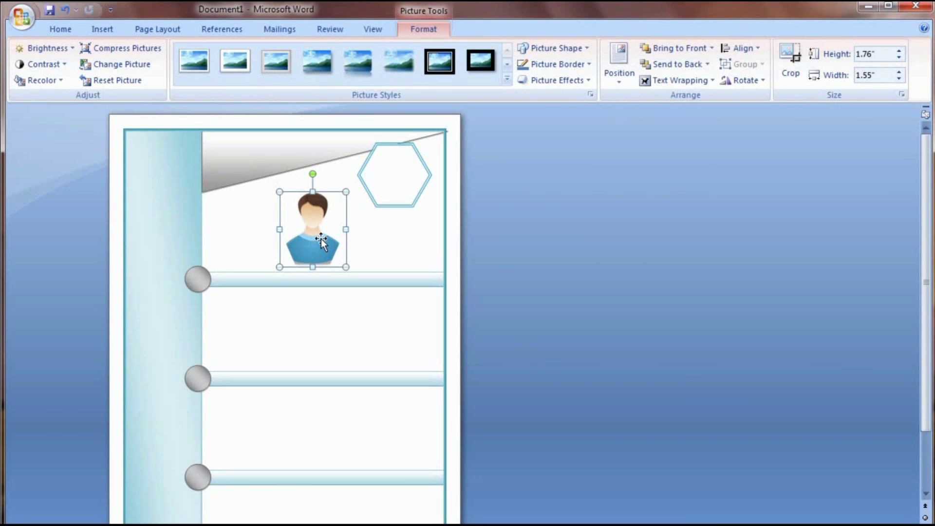
{"action": "left_click_drag", "start_coordinate": [321, 241], "coordinate": [405, 180]}
{"action": "left_click_drag", "start_coordinate": [428, 141], "coordinate": [421, 149]}
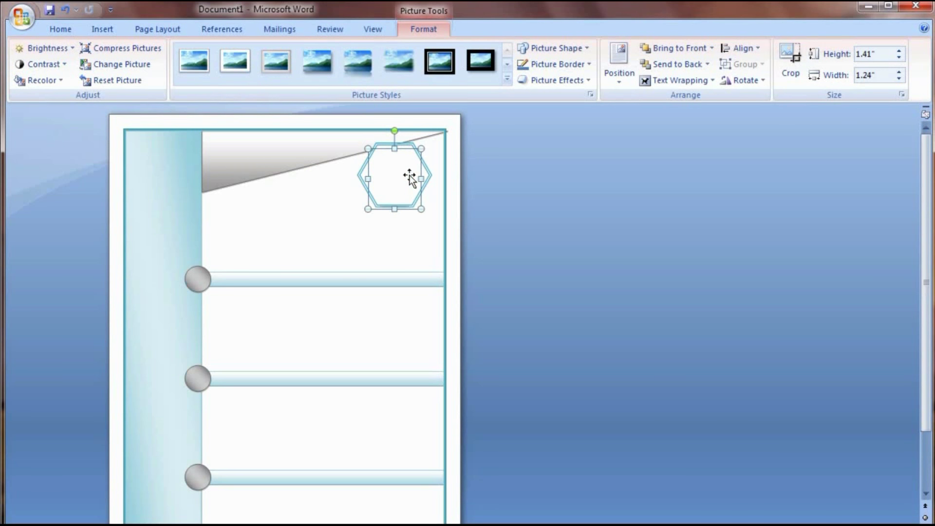
{"action": "key", "text": "ctrl+z"}
{"action": "key", "text": "ctrl+z"}
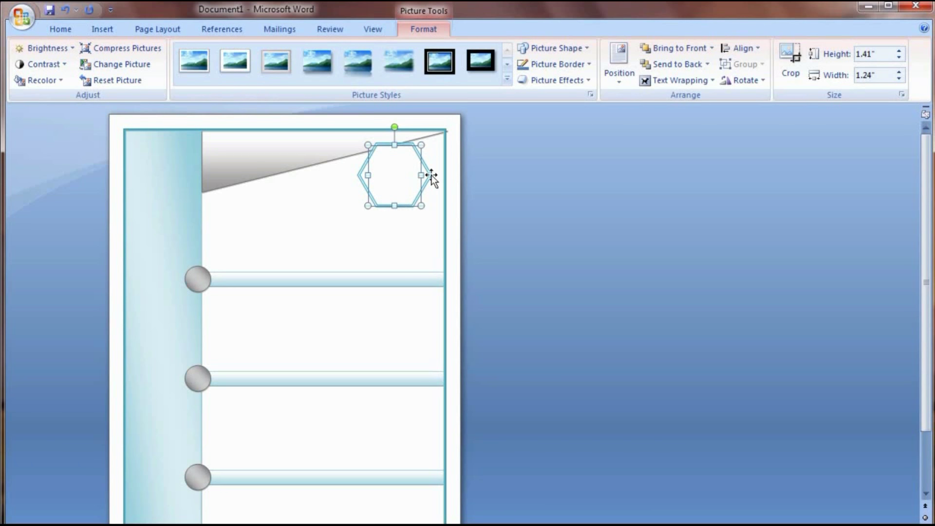
{"action": "key", "text": "ctrl+z"}
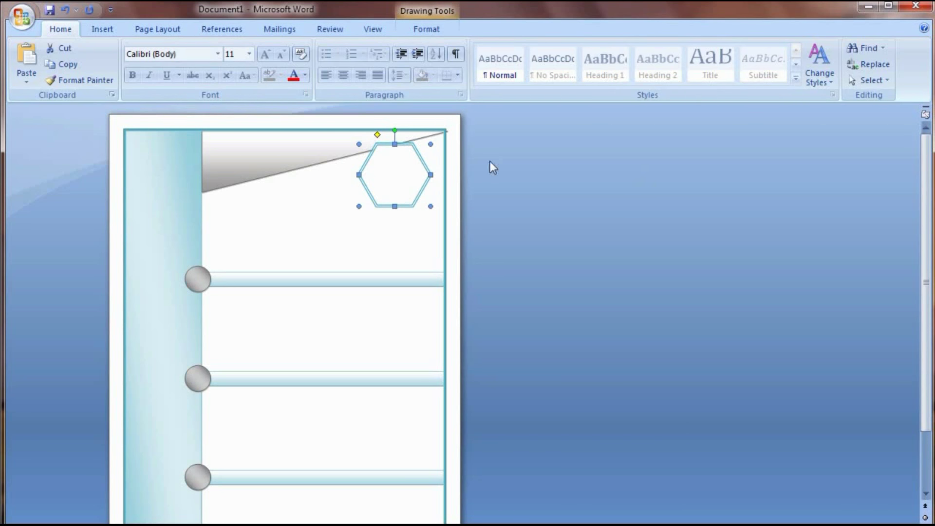
Set the text wrapping of the hexagon frame and the gray gradient triangle to Behind Text.
{"action": "double_click", "coordinate": [403, 171]}
{"action": "left_click", "coordinate": [741, 81]}
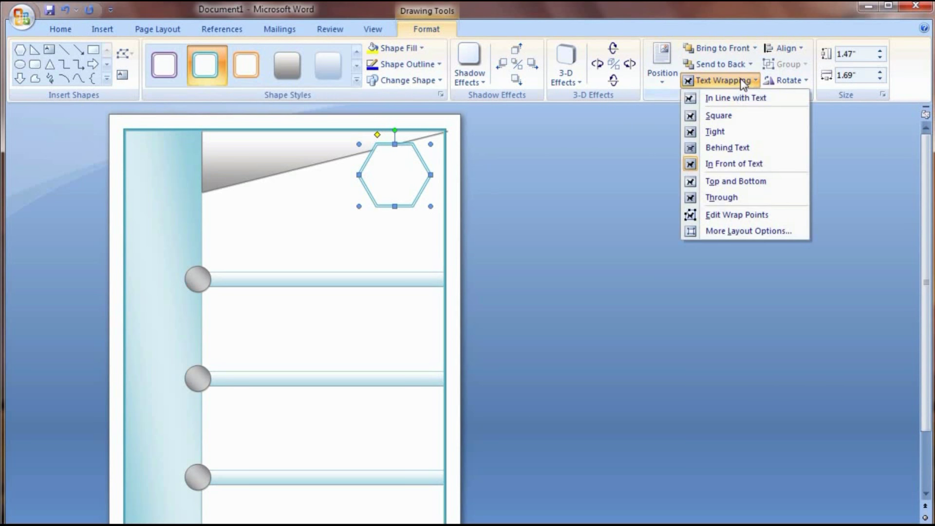
{"action": "left_click", "coordinate": [741, 147]}
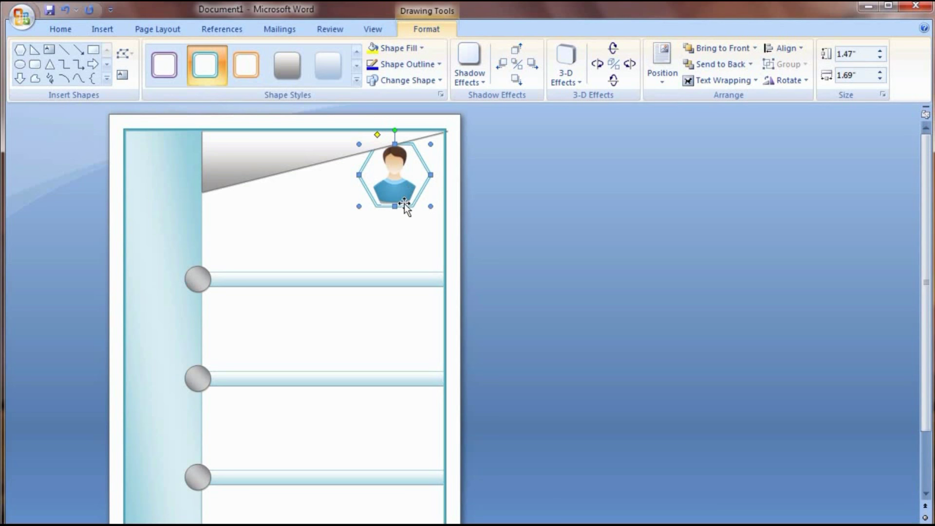
{"action": "left_click", "coordinate": [349, 149]}
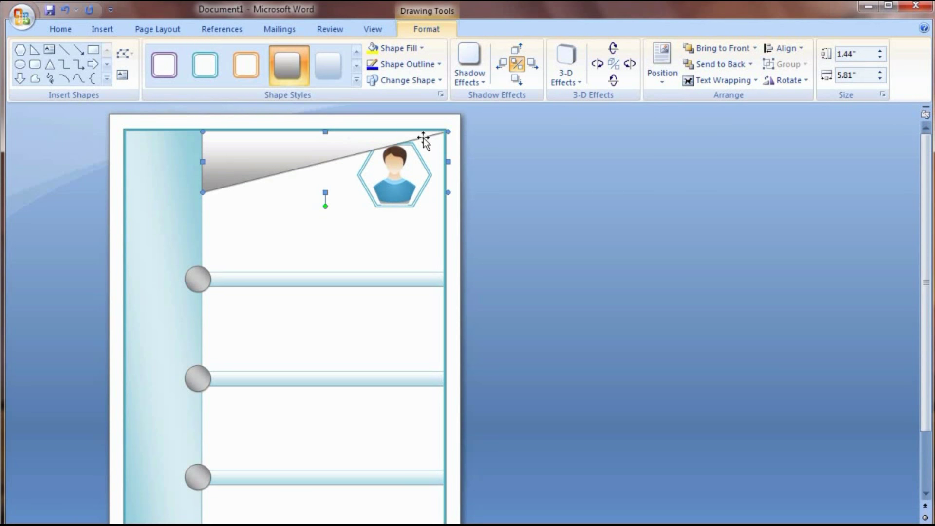
{"action": "left_click", "coordinate": [720, 81]}
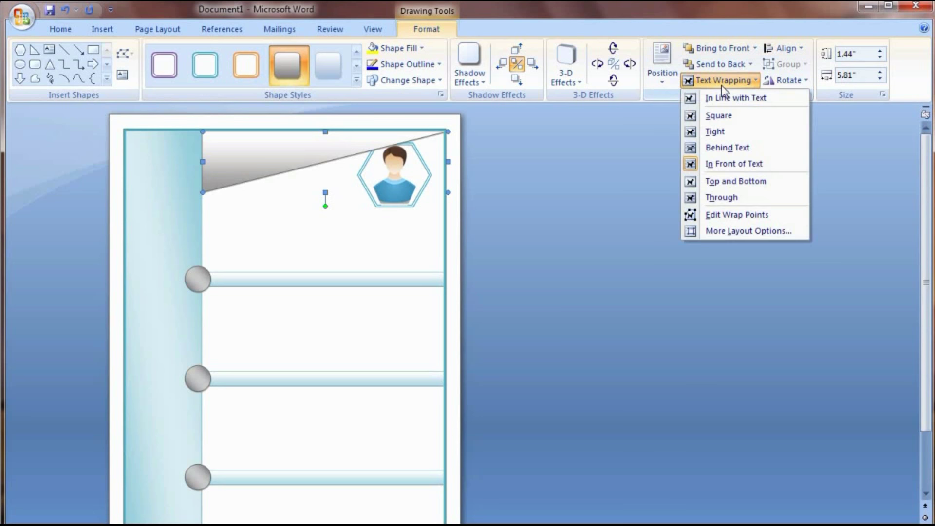
{"action": "left_click", "coordinate": [727, 147]}
{"action": "left_click", "coordinate": [355, 207]}
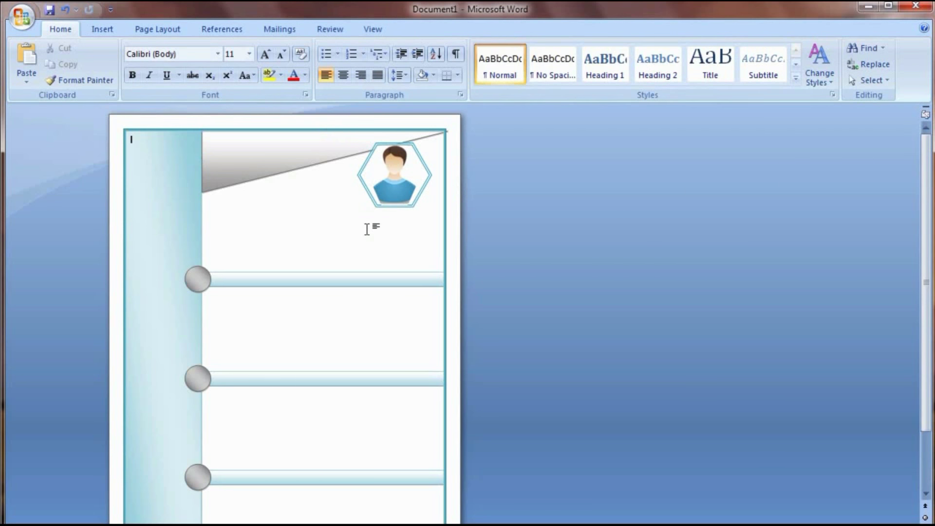
Shrink the person picture slightly and nudge it right and down to center it in the hexagon frame.
{"action": "left_click", "coordinate": [384, 188]}
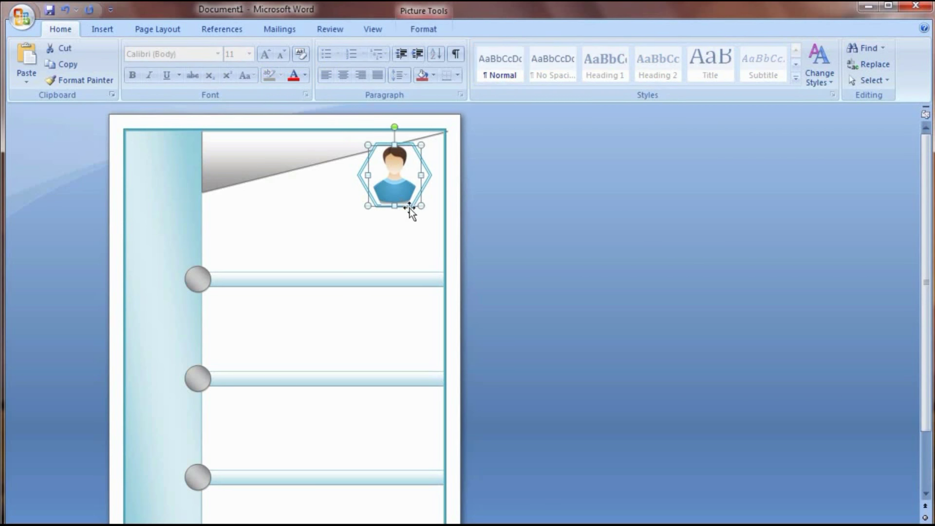
{"action": "left_click_drag", "start_coordinate": [419, 206], "coordinate": [415, 199]}
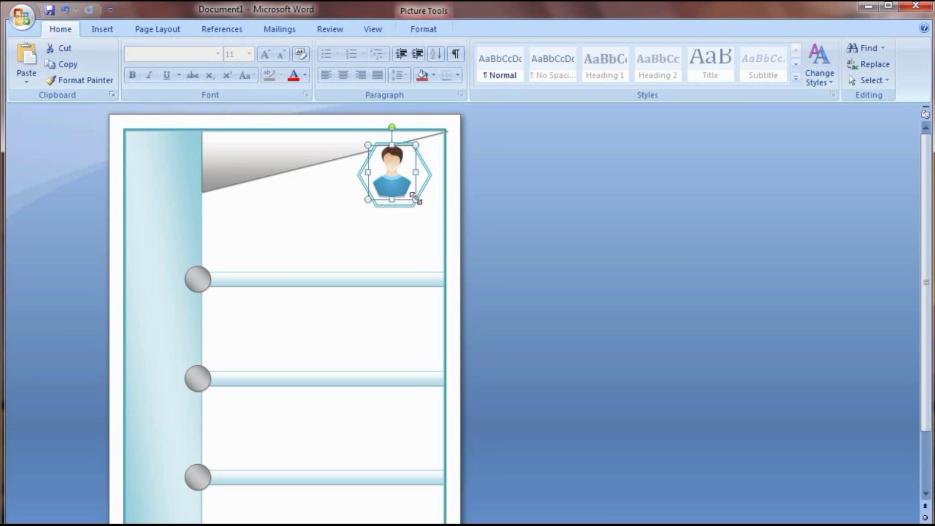
{"action": "key", "text": "Right"}
{"action": "key", "text": "Right"}
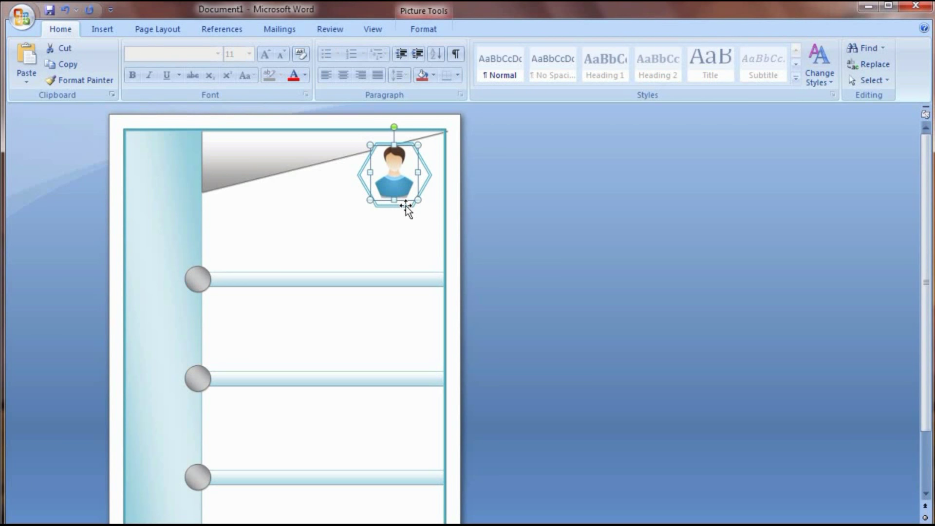
{"action": "key", "text": "Down"}
{"action": "key", "text": "Down"}
{"action": "left_click", "coordinate": [406, 233]}
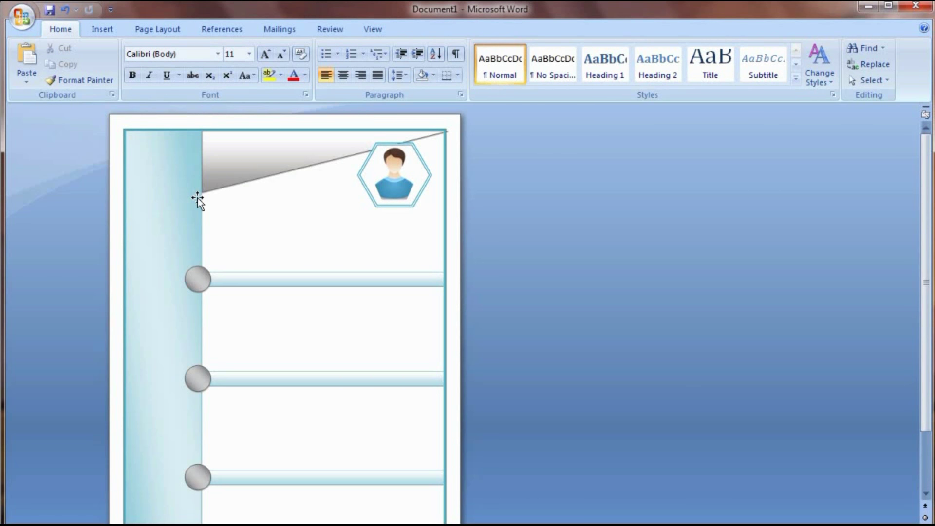
Write "CV" at the top of the aqua strip and set its font to Bodoni MT Black.
{"action": "type", "text": "cv"}
{"action": "key", "text": "ctrl+a"}
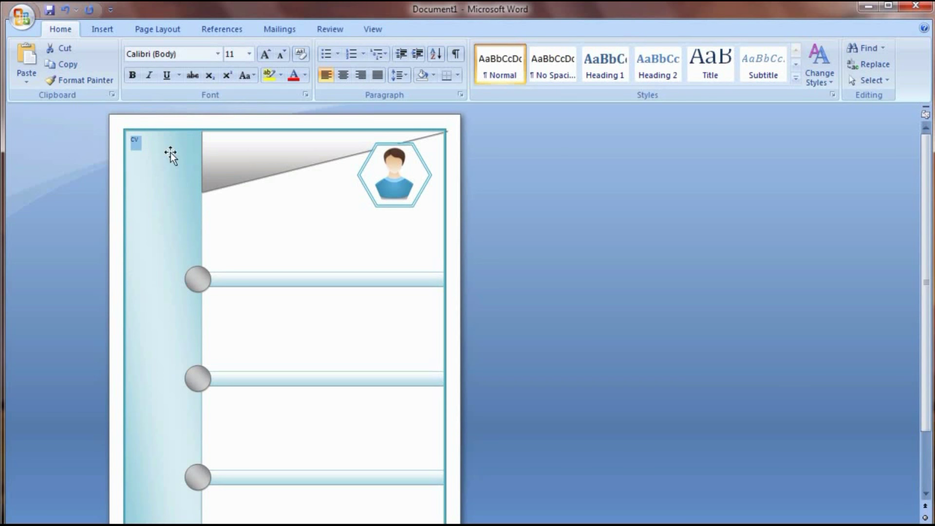
{"action": "left_click", "coordinate": [219, 54]}
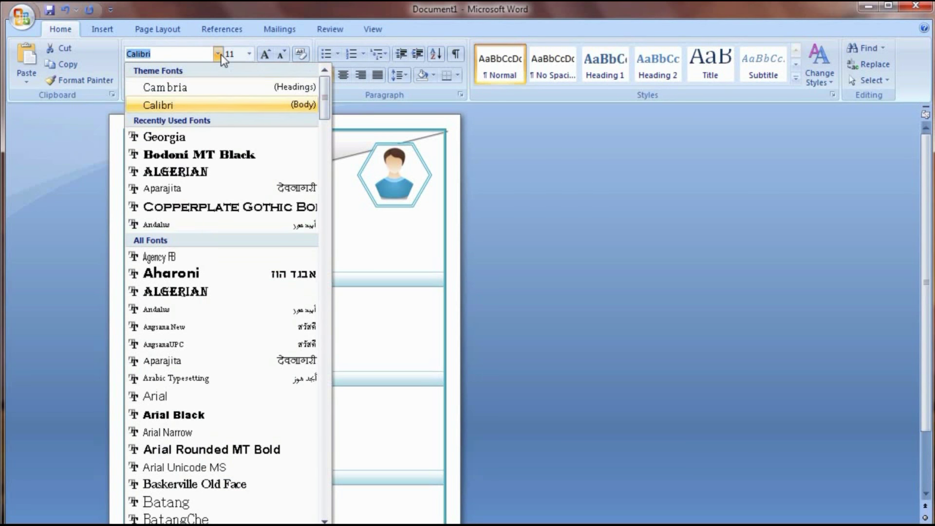
{"action": "left_click", "coordinate": [220, 154]}
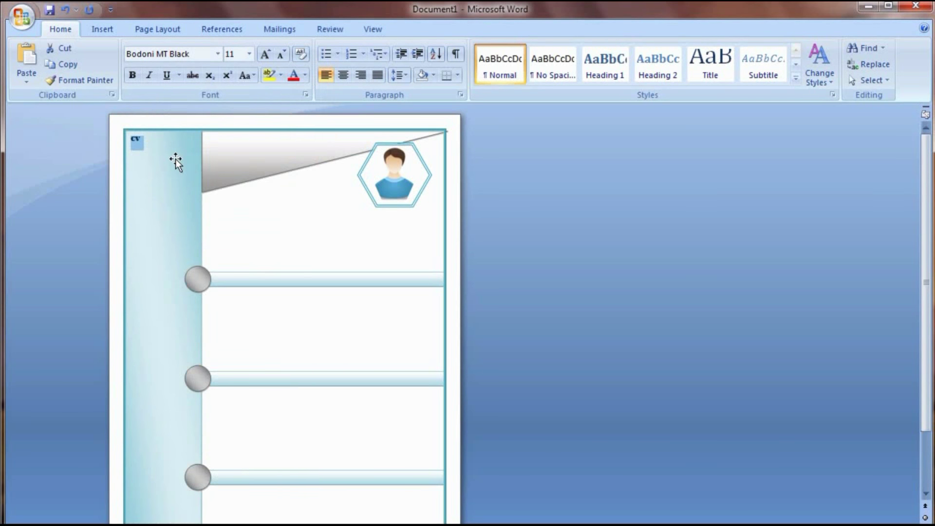
Enlarge the "CV" heading to font size 46.
{"action": "key", "text": "ctrl+bracketright"}
{"action": "key", "text": "ctrl+bracketright"}
{"action": "key", "text": "ctrl+bracketright"}
{"action": "key", "text": "ctrl+bracketright"}
{"action": "key", "text": "ctrl+bracketright"}
{"action": "key", "text": "ctrl+bracketright"}
{"action": "key", "text": "ctrl+bracketright"}
{"action": "key", "text": "ctrl+bracketright"}
{"action": "key", "text": "ctrl+bracketright"}
{"action": "key", "text": "ctrl+bracketright"}
{"action": "key", "text": "ctrl+bracketright"}
{"action": "key", "text": "ctrl+bracketright"}
{"action": "key", "text": "ctrl+bracketright"}
{"action": "key", "text": "ctrl+bracketright"}
{"action": "key", "text": "ctrl+bracketright"}
{"action": "key", "text": "ctrl+bracketright"}
{"action": "key", "text": "ctrl+bracketright"}
{"action": "key", "text": "ctrl+bracketright"}
{"action": "key", "text": "ctrl+bracketright"}
{"action": "key", "text": "ctrl+bracketright"}
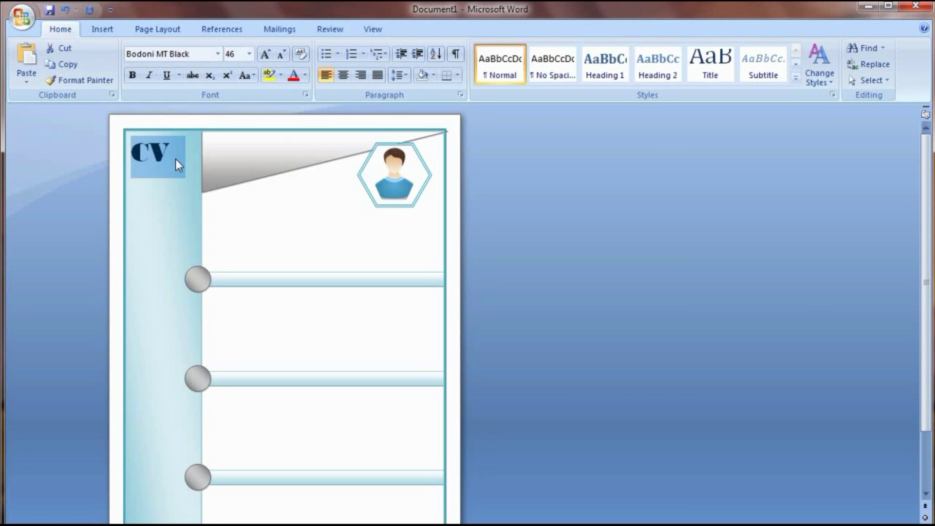
{"action": "left_click", "coordinate": [176, 159]}
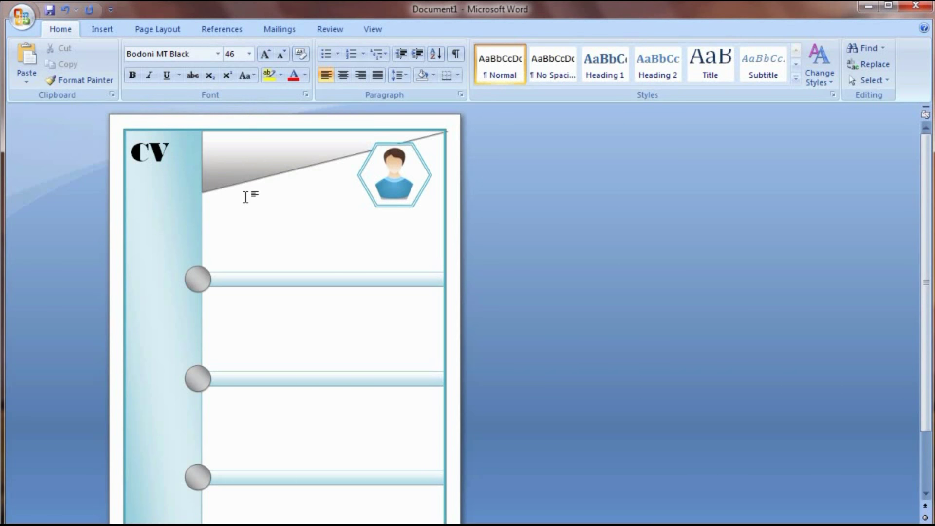
Add the word "Name" on a line below "CV", indented into the white area, at font size 34.
{"action": "key", "text": "Return"}
{"action": "key", "text": "Tab"}
{"action": "key", "text": "Tab"}
{"action": "key", "text": "Tab"}
{"action": "key", "text": "Tab"}
{"action": "type", "text": "M"}
{"action": "key", "text": "BackSpace"}
{"action": "type", "text": "Name"}
{"action": "double_click", "coordinate": [246, 196]}
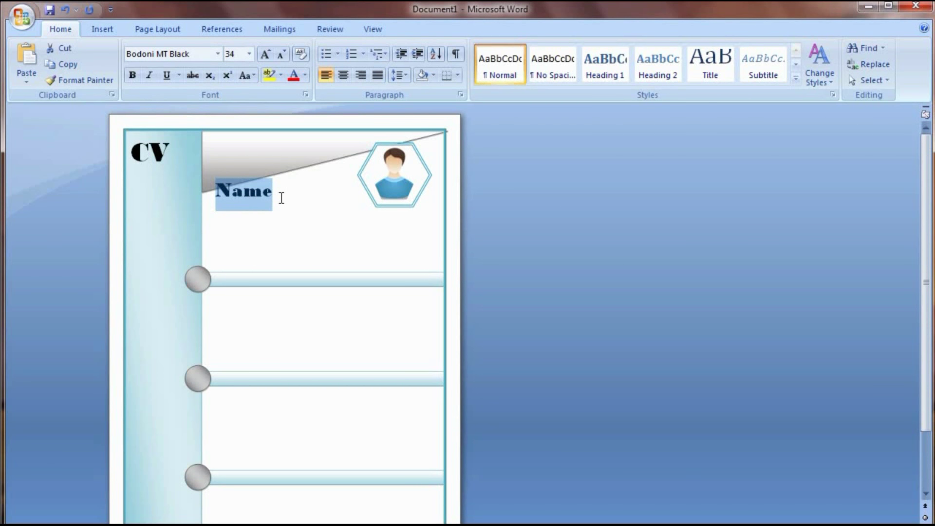
Move "Name" down to its own line and set the spacing after it and the blank line above to 0 pt.
{"action": "left_click", "coordinate": [216, 195]}
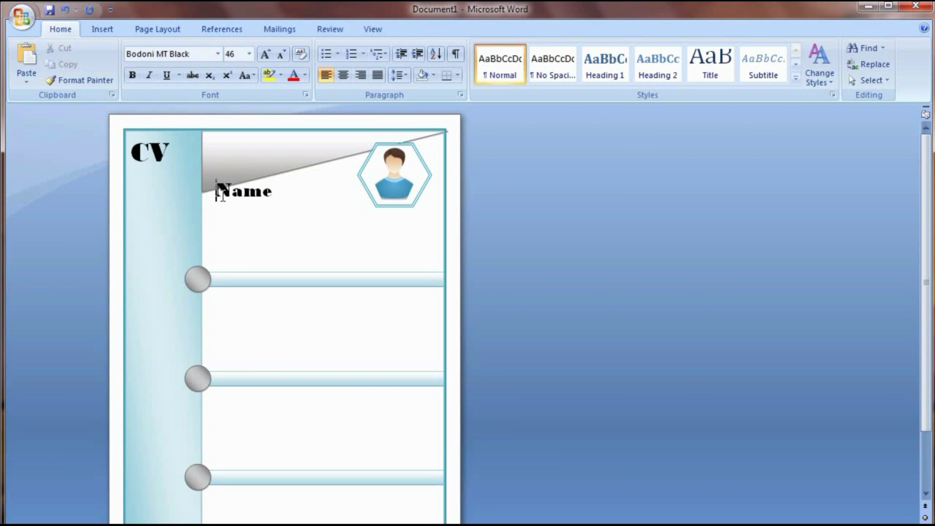
{"action": "key", "text": "Return"}
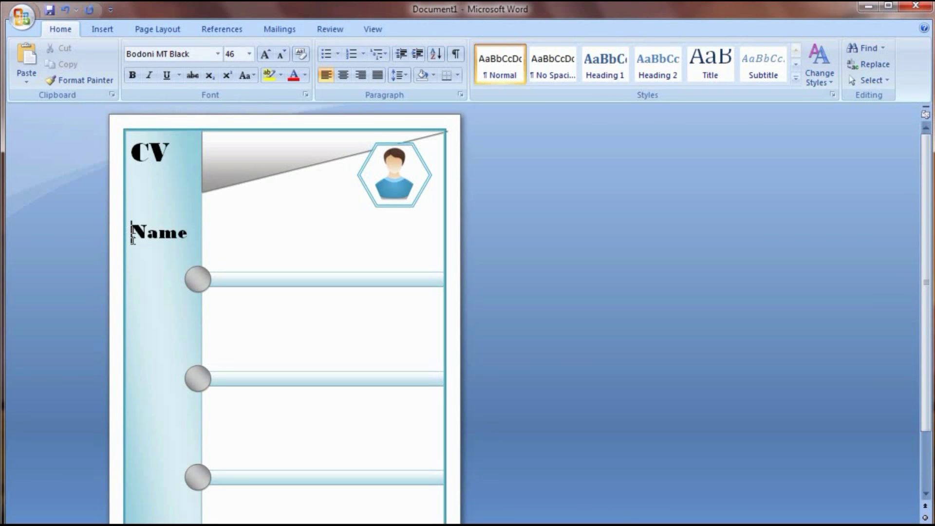
{"action": "key", "text": "ctrl+a"}
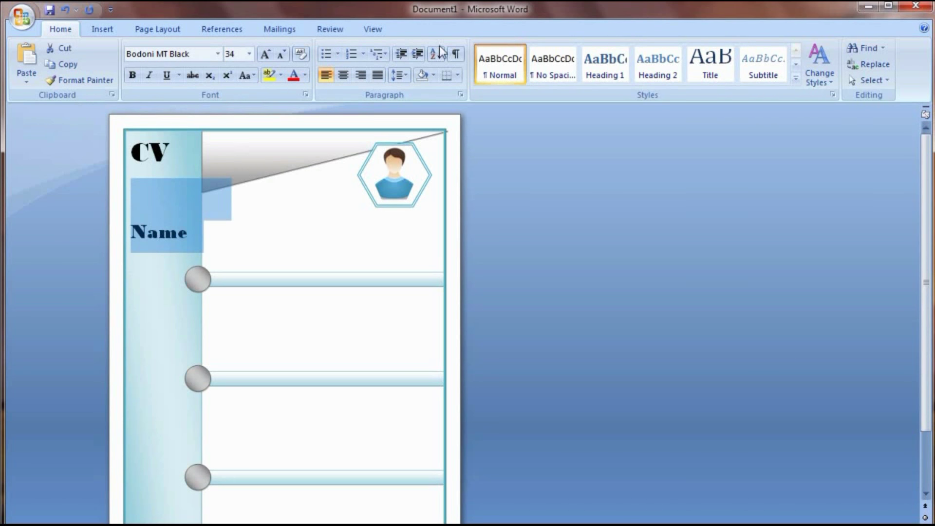
{"action": "left_click", "coordinate": [193, 233]}
{"action": "left_click_drag", "start_coordinate": [173, 238], "coordinate": [214, 195]}
{"action": "left_click", "coordinate": [157, 29]}
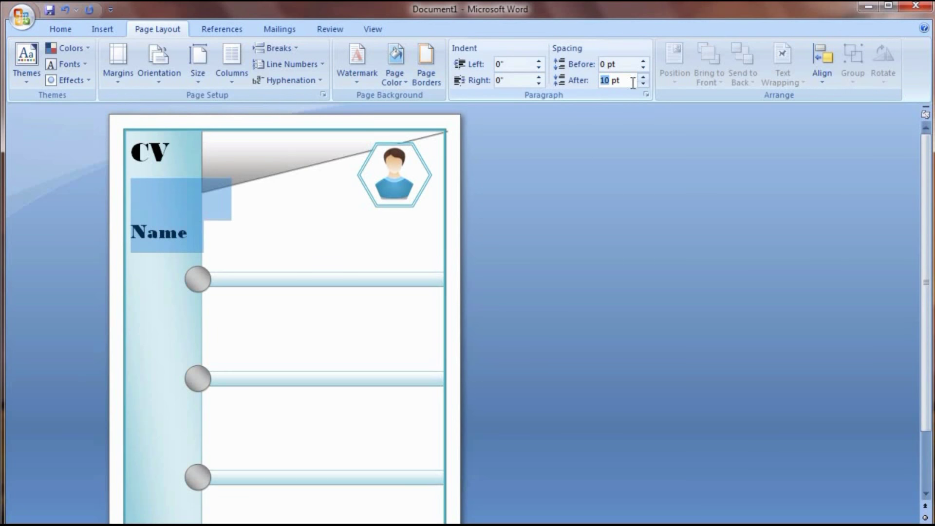
{"action": "left_click", "coordinate": [643, 84]}
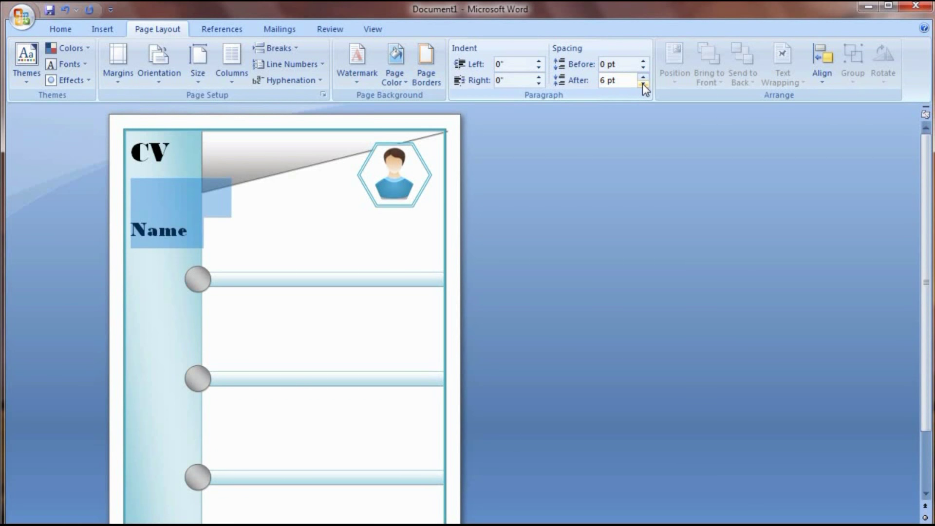
{"action": "left_click", "coordinate": [643, 83]}
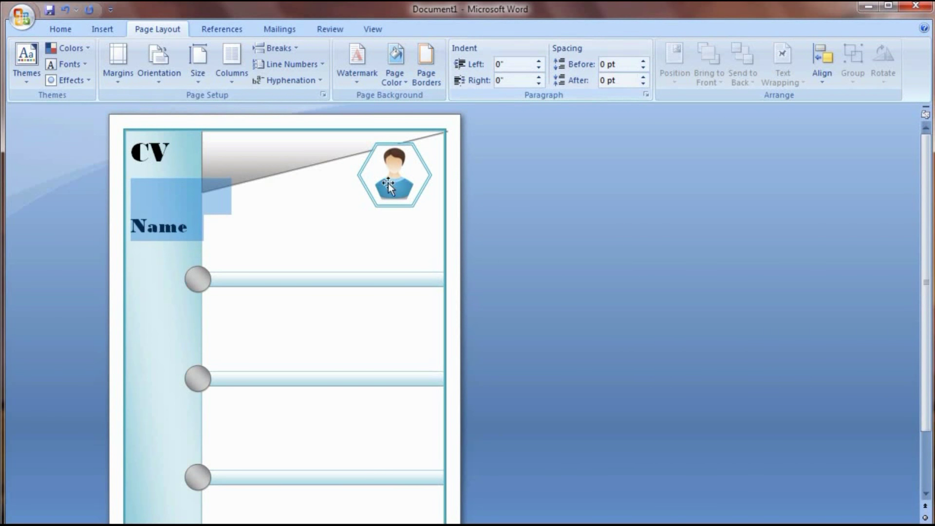
Indent "Name" on its new line so it sits just beyond the aqua strip.
{"action": "left_click", "coordinate": [213, 239]}
{"action": "key", "text": "Home"}
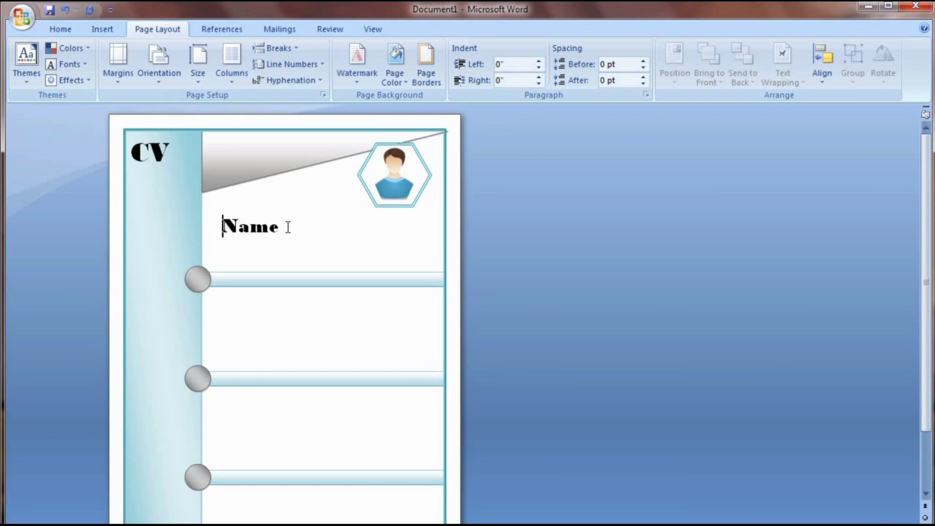
{"action": "key", "text": "BackSpace"}
{"action": "key", "text": "BackSpace"}
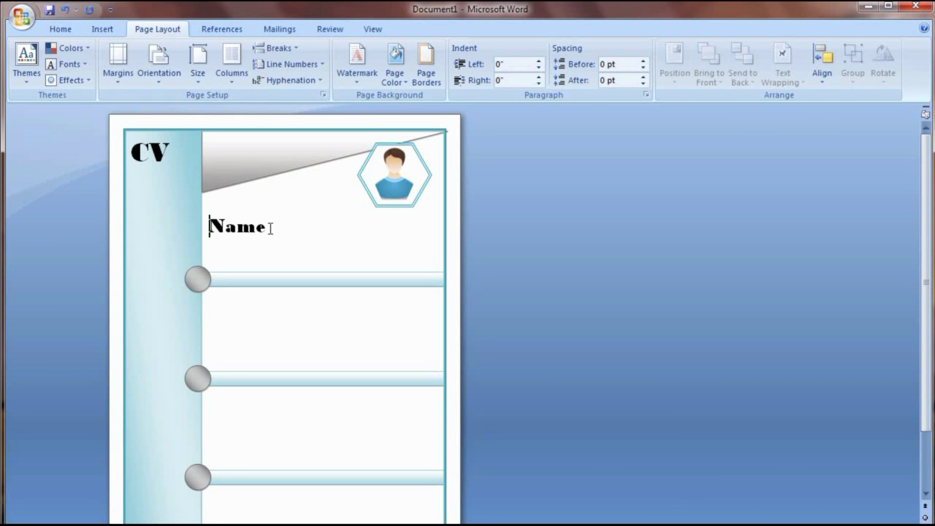
Remove the indent before "Name", rejoin it to the tabbed line above and select the blank part between "CV" and "Name".
{"action": "key", "text": "BackSpace"}
{"action": "key", "text": "BackSpace"}
{"action": "key", "text": "BackSpace"}
{"action": "key", "text": "BackSpace"}
{"action": "key", "text": "BackSpace"}
{"action": "key", "text": "BackSpace"}
{"action": "key", "text": "BackSpace"}
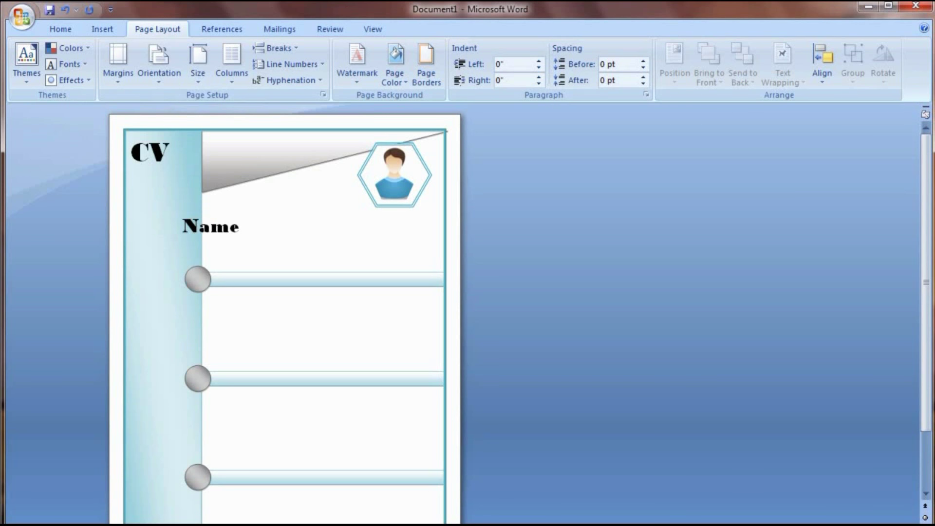
{"action": "key", "text": "BackSpace"}
{"action": "key", "text": "BackSpace"}
{"action": "key", "text": "BackSpace"}
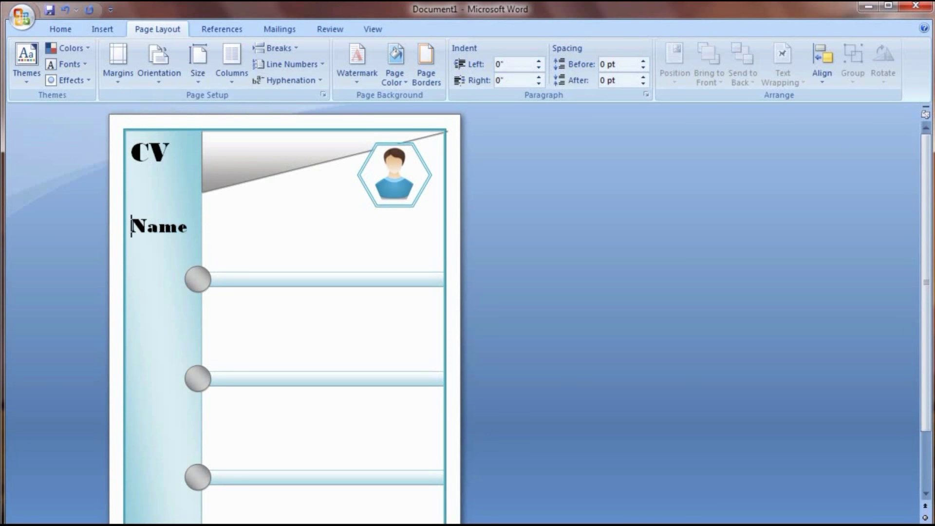
{"action": "key", "text": "shift+Up"}
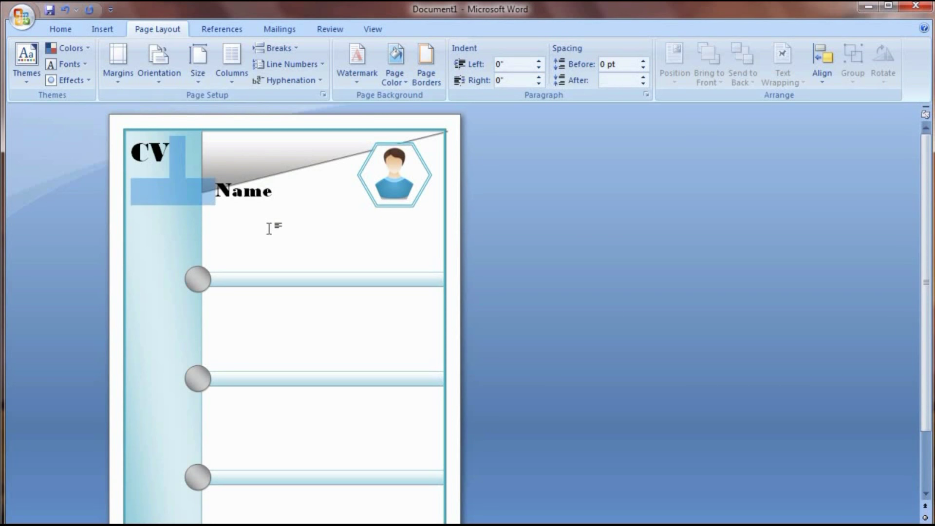
Set the spacing after the selected lines between "CV" and "Name" to 30 pt.
{"action": "left_click", "coordinate": [643, 80]}
{"action": "left_click", "coordinate": [642, 78]}
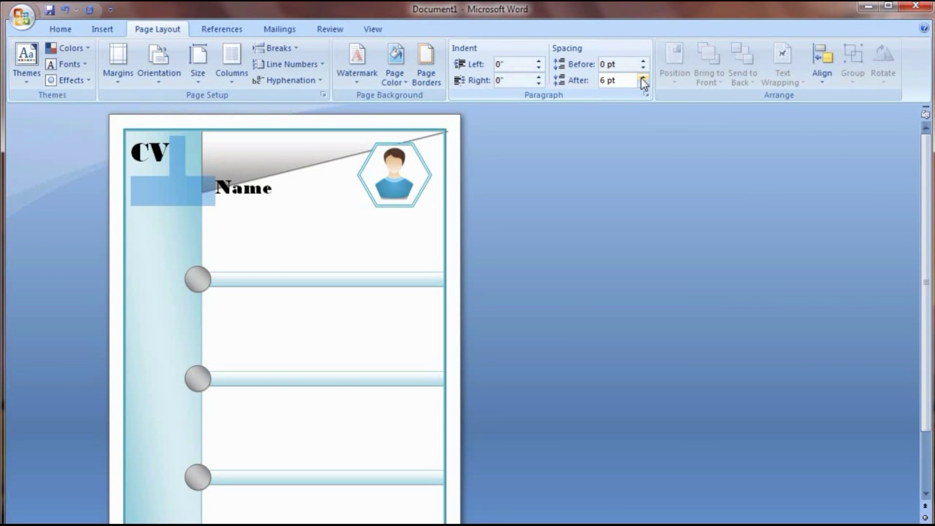
{"action": "left_click", "coordinate": [642, 78]}
{"action": "left_click", "coordinate": [642, 77]}
{"action": "left_click", "coordinate": [642, 77]}
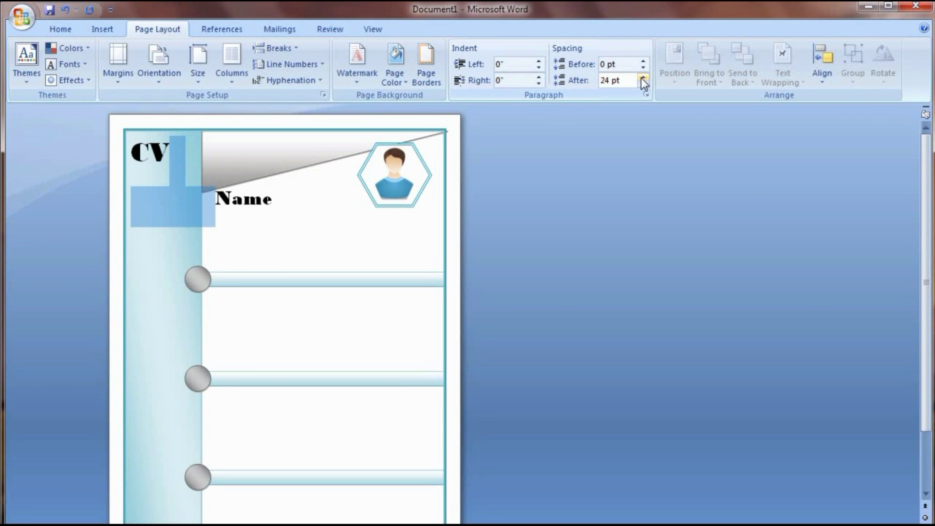
{"action": "left_click", "coordinate": [642, 77]}
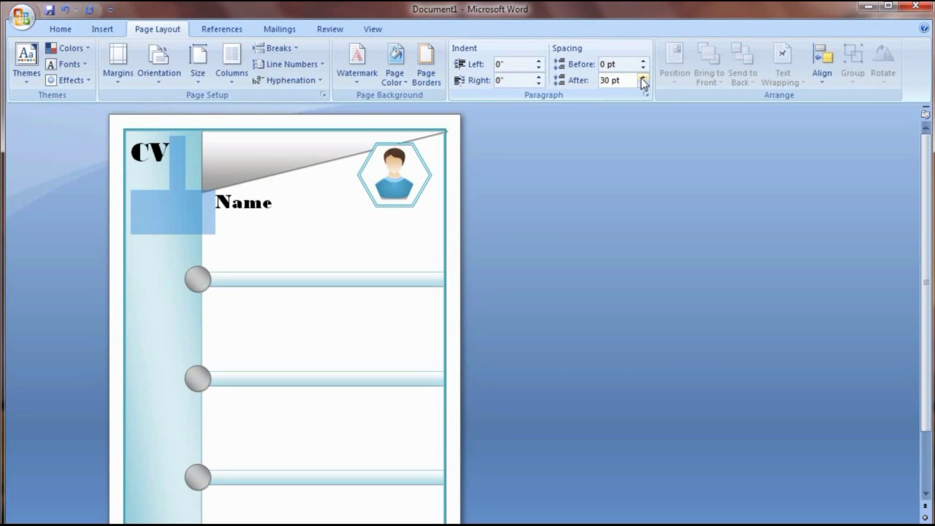
{"action": "left_click", "coordinate": [301, 209]}
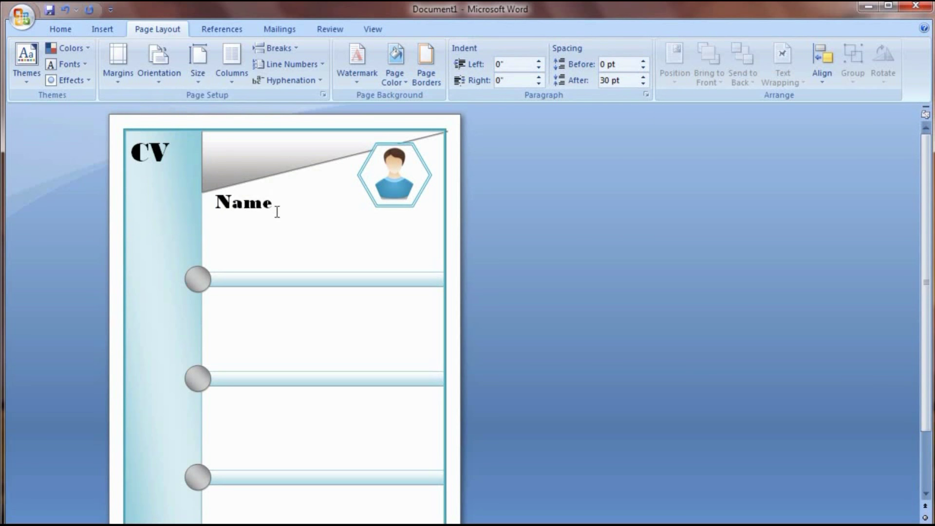
Replace "Name" with the person's first name and enlarge it to font size 46.
{"action": "left_click_drag", "start_coordinate": [274, 203], "coordinate": [211, 217]}
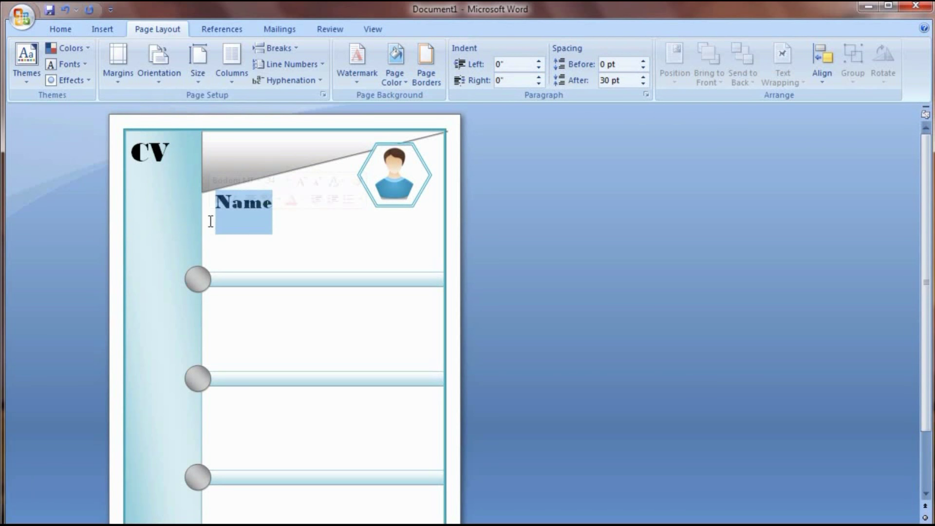
{"action": "type", "text": "Mike"}
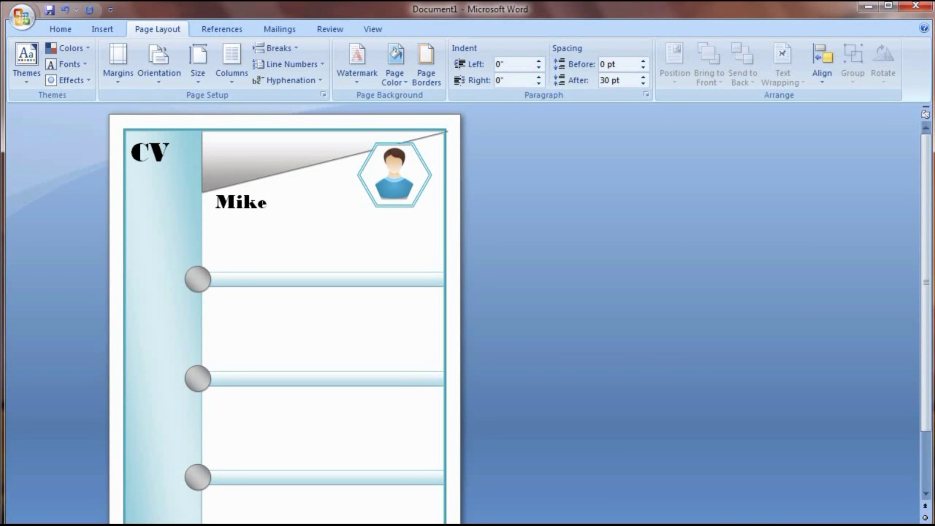
{"action": "key", "text": "shift+Left"}
{"action": "key", "text": "shift+Left"}
{"action": "key", "text": "shift+Left"}
{"action": "key", "text": "shift+Left"}
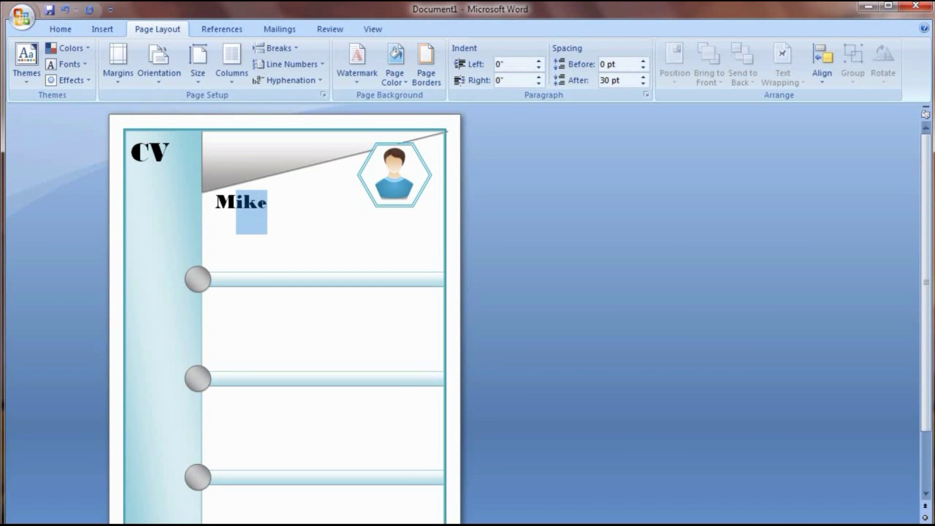
{"action": "key", "text": "ctrl+bracketright"}
{"action": "key", "text": "ctrl+bracketright"}
{"action": "key", "text": "ctrl+bracketright"}
{"action": "key", "text": "ctrl+bracketright"}
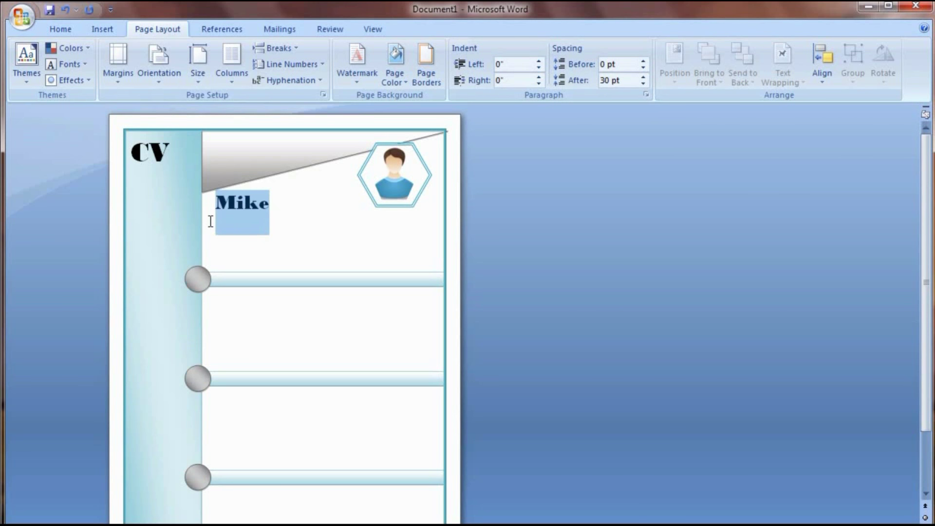
{"action": "key", "text": "Right"}
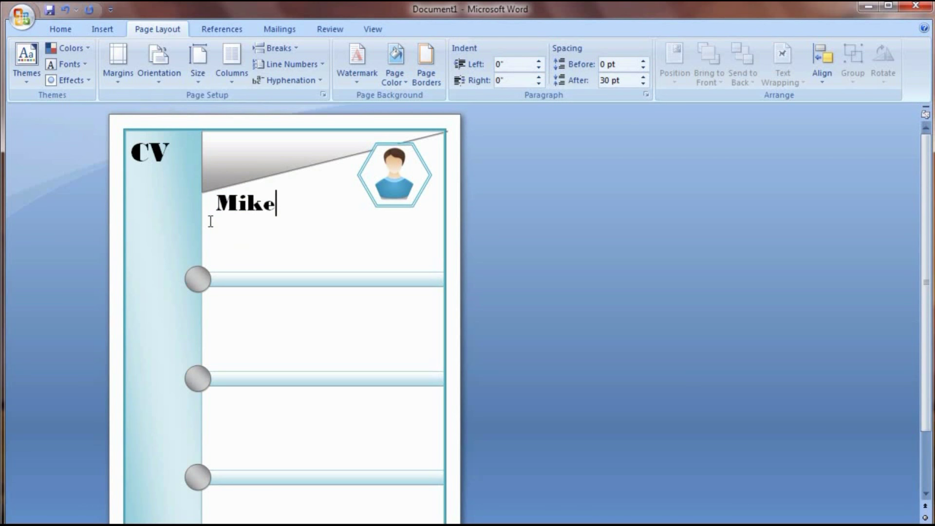
Start a new line below the person's name and set the name line's spacing after to 0 pt.
{"action": "key", "text": "Return"}
{"action": "type", "text": "{{{"}
{"action": "key", "text": "BackSpace"}
{"action": "key", "text": "BackSpace"}
{"action": "key", "text": "BackSpace"}
{"action": "left_click_drag", "start_coordinate": [239, 254], "coordinate": [235, 221]}
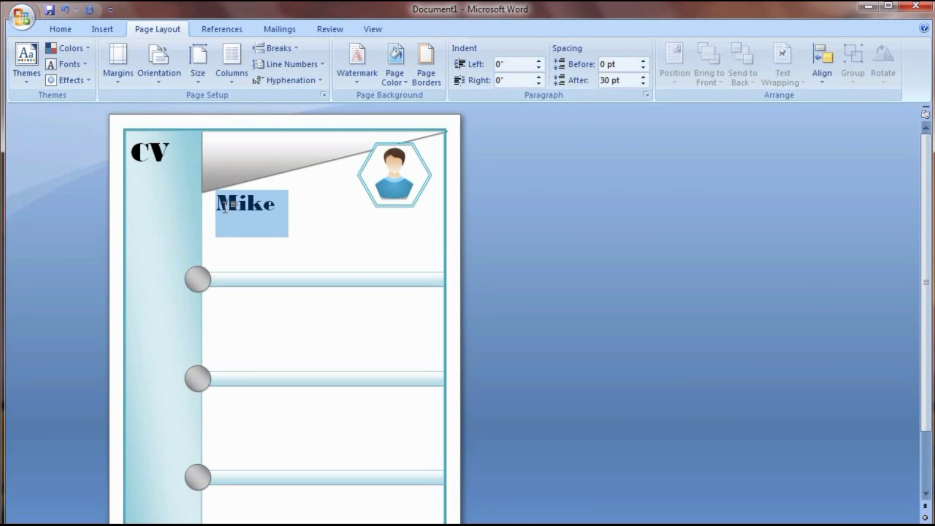
{"action": "left_click", "coordinate": [641, 83]}
{"action": "left_click", "coordinate": [641, 83]}
{"action": "left_click", "coordinate": [642, 83]}
{"action": "left_click", "coordinate": [641, 83]}
{"action": "left_click", "coordinate": [641, 83]}
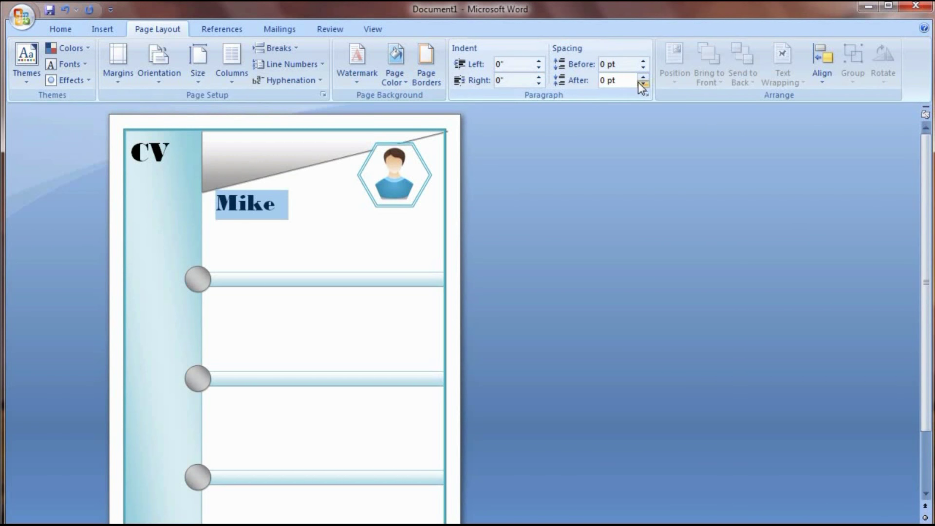
{"action": "left_click", "coordinate": [221, 244]}
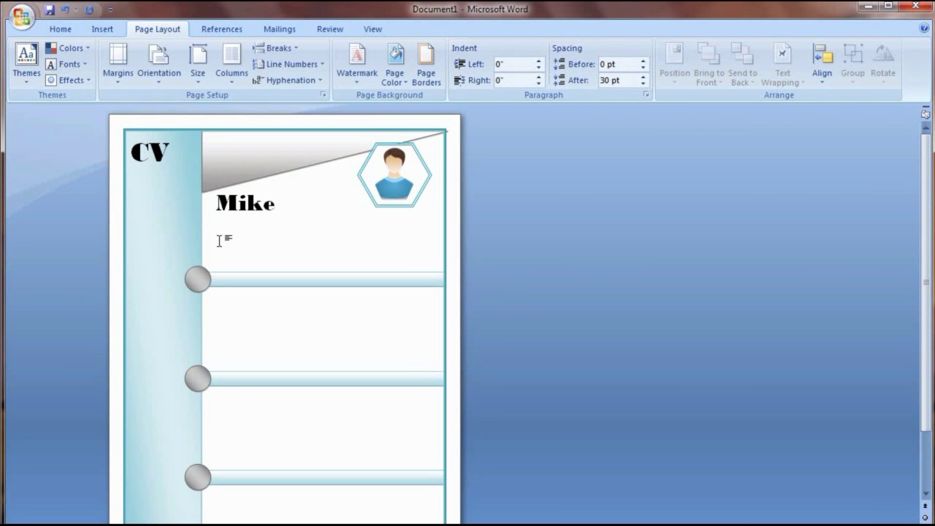
Set the font size of the empty line below the name to 12 and remove one space before the name.
{"action": "left_click", "coordinate": [61, 31]}
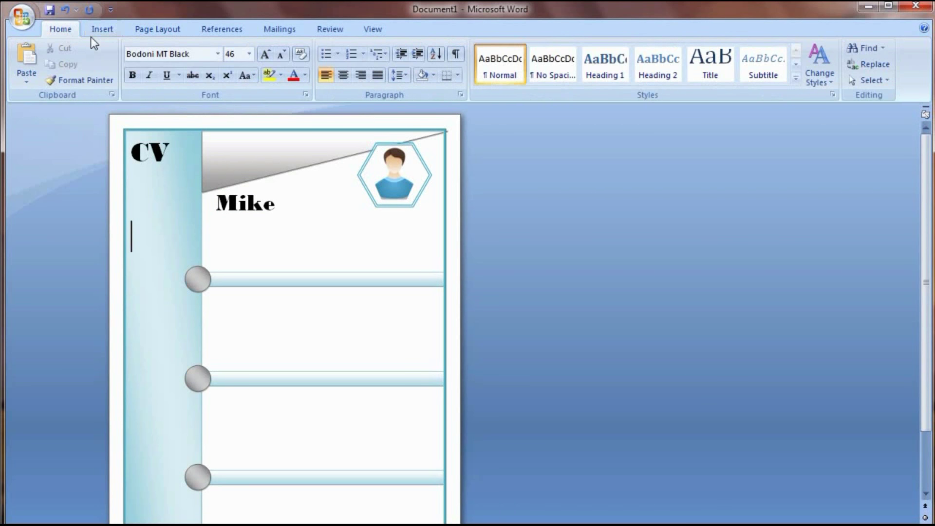
{"action": "left_click", "coordinate": [249, 54]}
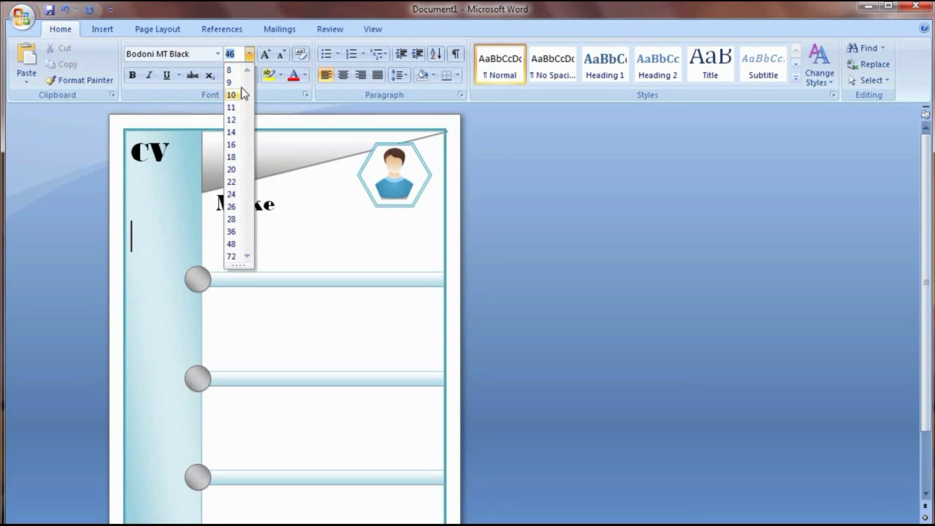
{"action": "left_click", "coordinate": [232, 121]}
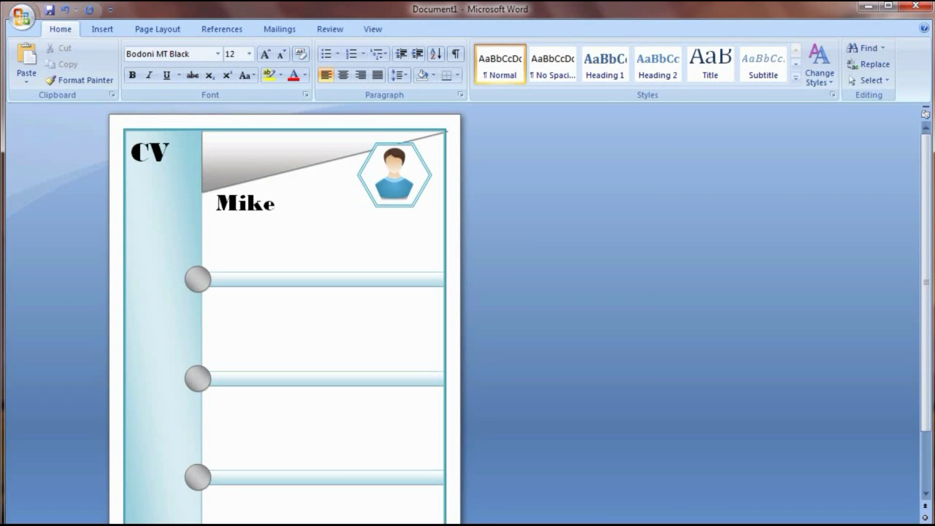
{"action": "left_click", "coordinate": [216, 205]}
{"action": "key", "text": "BackSpace"}
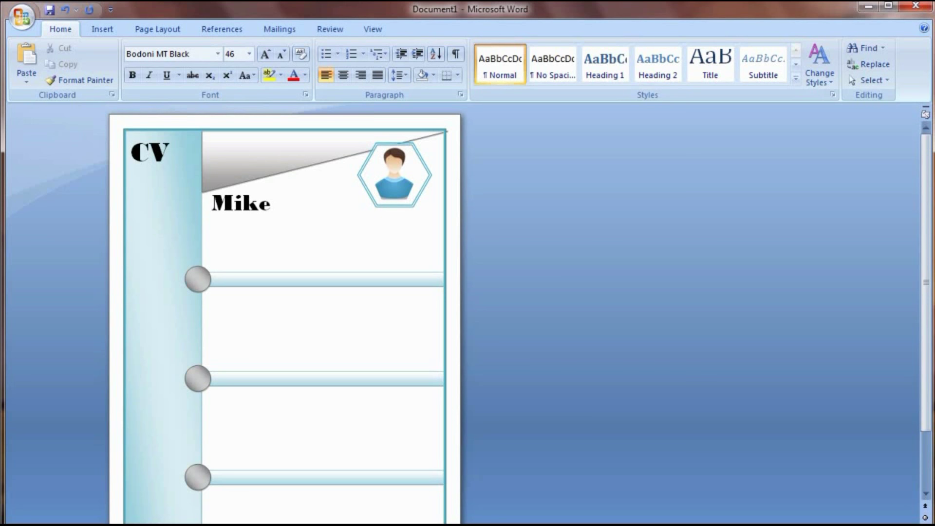
Set the line below the name to Calibri (Body) and begin an indented profile text there with "I wanted to be a".
{"action": "left_click", "coordinate": [209, 224]}
{"action": "left_click", "coordinate": [250, 223]}
{"action": "left_click", "coordinate": [217, 54]}
{"action": "left_click", "coordinate": [181, 105]}
{"action": "type", "text": "I wanted t"}
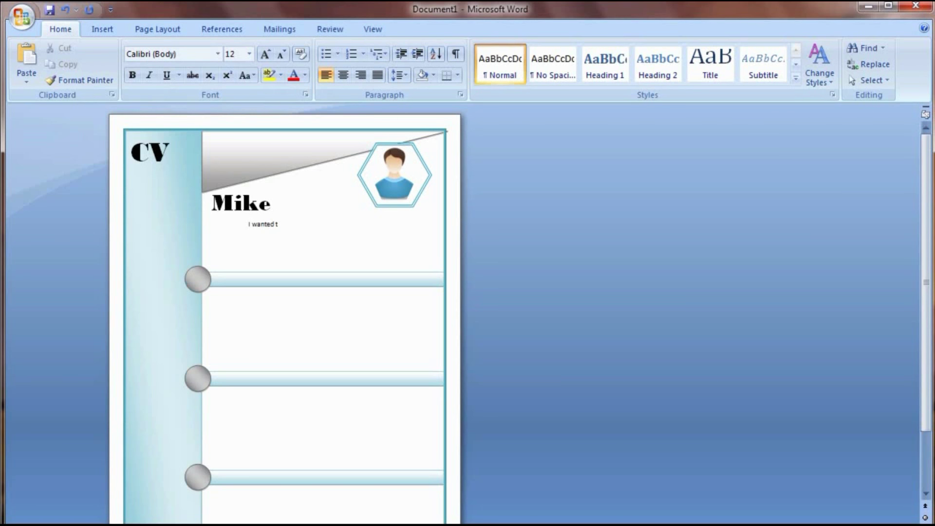
{"action": "type", "text": "o be a"}
Continue the profile line with "best Youtuber and I also make my channel".
{"action": "scroll", "coordinate": [359, 243], "scroll_direction": "up", "scroll_amount": 2}
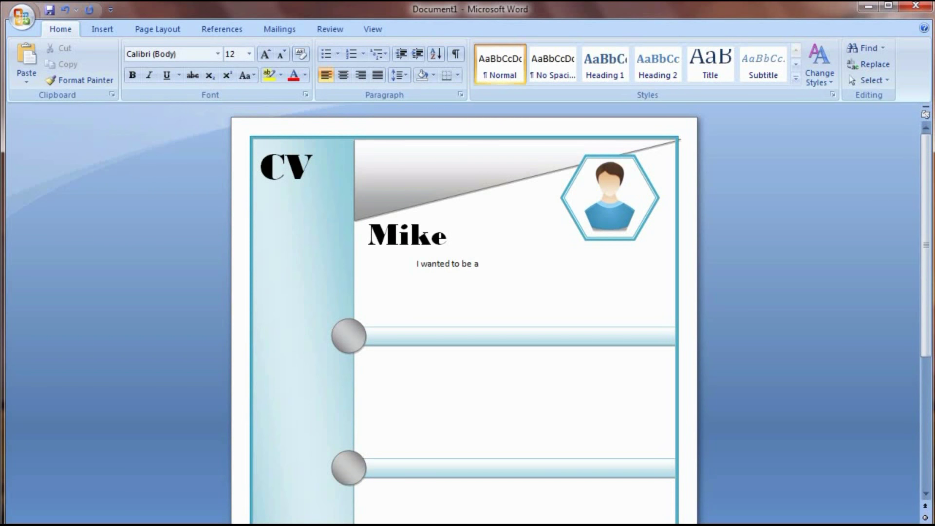
{"action": "type", "text": "best youtuber"}
{"action": "double_click", "coordinate": [514, 264]}
{"action": "key", "text": "shift+F3"}
{"action": "key", "text": "End"}
{"action": "type", "text": "and make"}
{"action": "key", "text": "BackSpace"}
{"action": "key", "text": "BackSpace"}
{"action": "key", "text": "BackSpace"}
{"action": "key", "text": "BackSpace"}
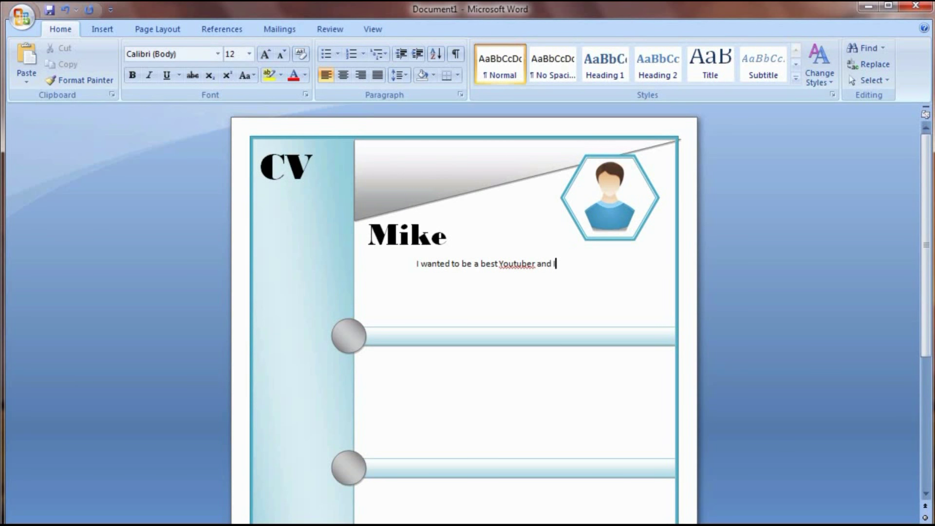
{"action": "type", "text": "I also make my channel"}
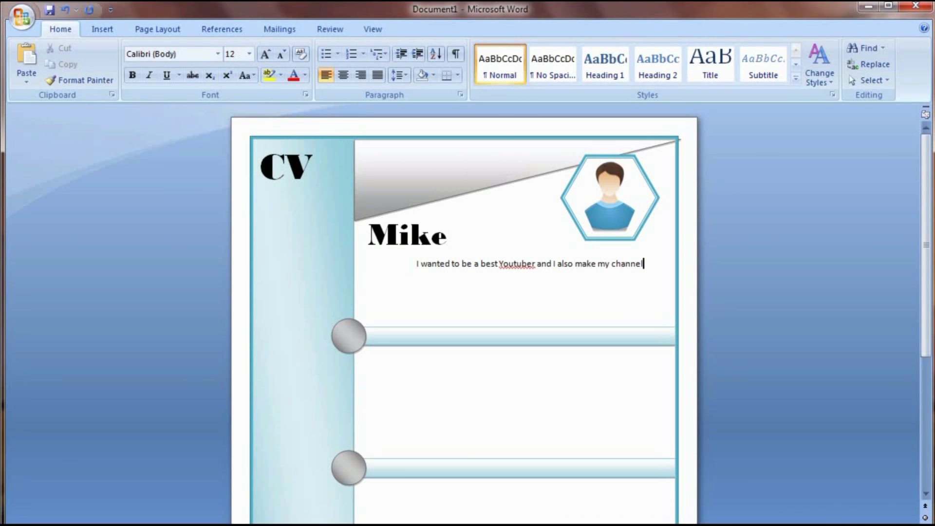
Set the spacing after the profile text line to 0 pt.
{"action": "left_click", "coordinate": [261, 300]}
{"action": "key", "text": "shift+Up"}
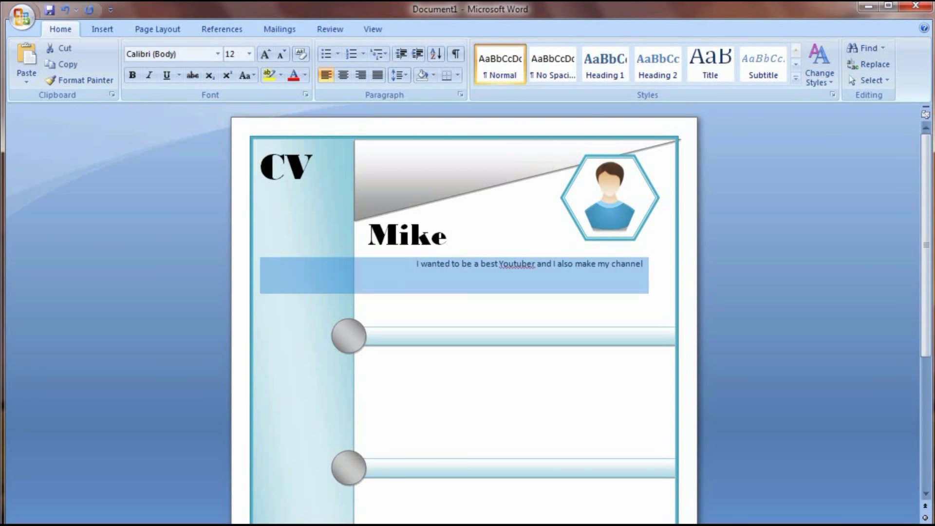
{"action": "key", "text": "shift+Down"}
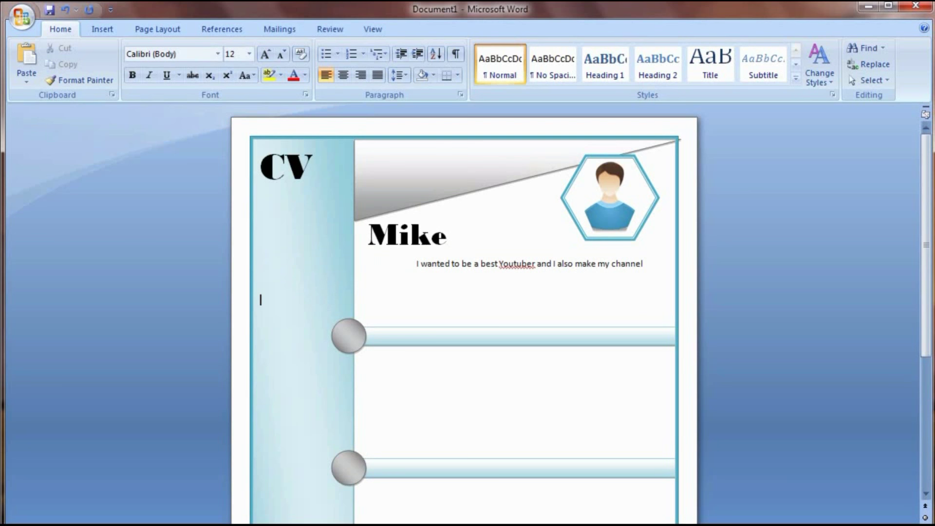
{"action": "key", "text": "shift+Up"}
{"action": "left_click", "coordinate": [145, 29]}
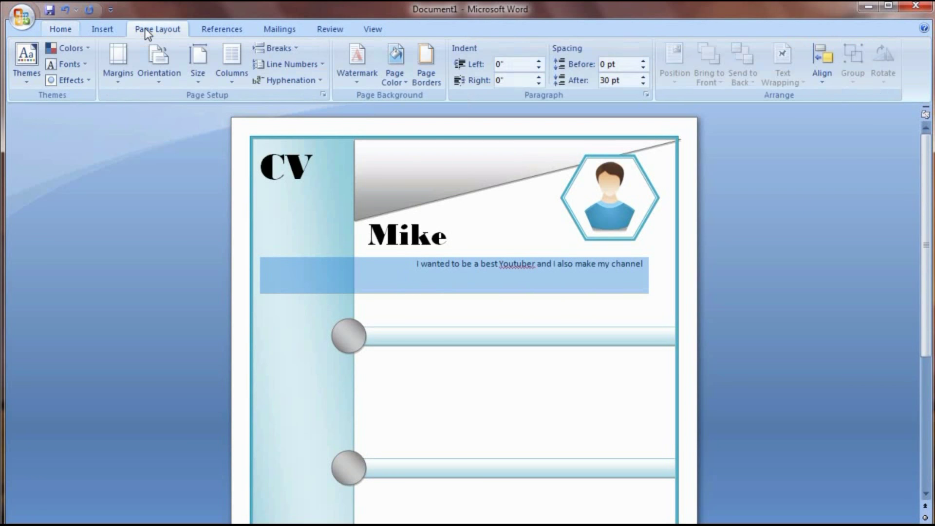
{"action": "left_click", "coordinate": [644, 84]}
{"action": "left_click", "coordinate": [644, 84]}
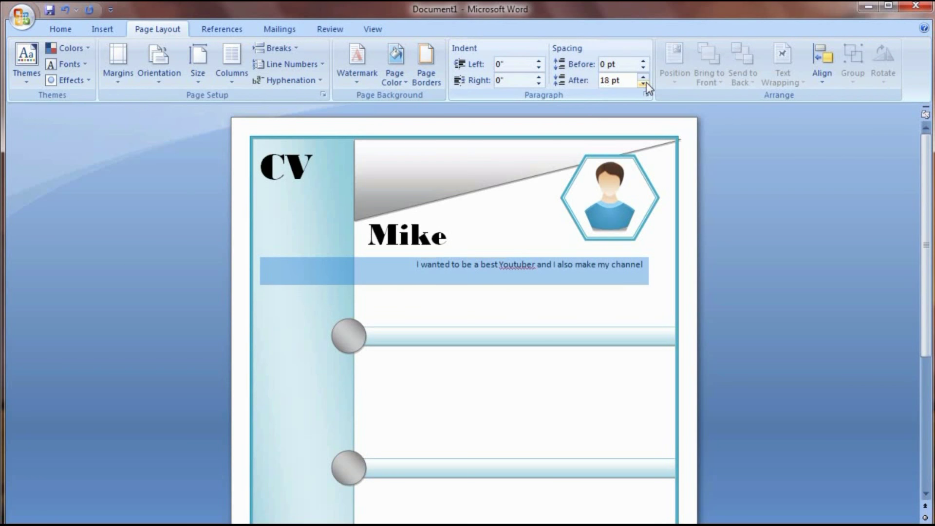
{"action": "left_click", "coordinate": [644, 83]}
{"action": "left_click", "coordinate": [644, 84]}
{"action": "left_click", "coordinate": [644, 83]}
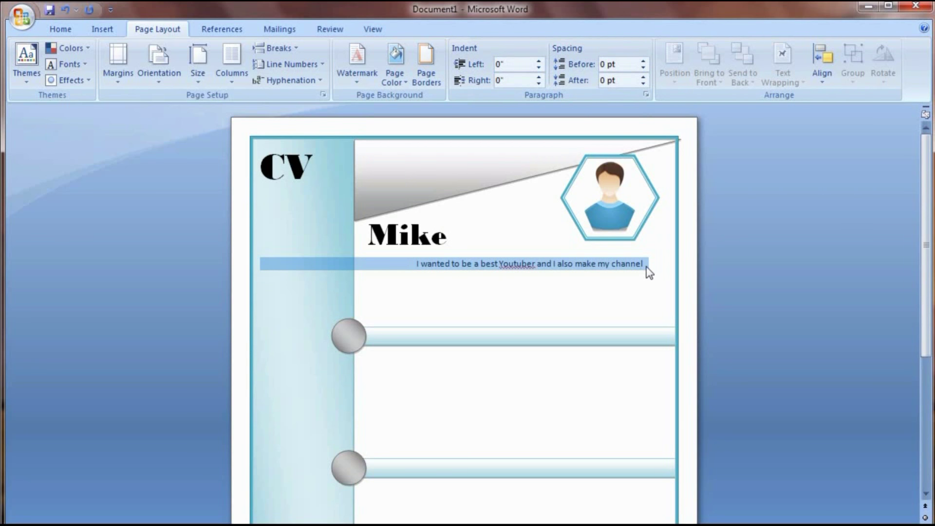
{"action": "left_click", "coordinate": [314, 287]}
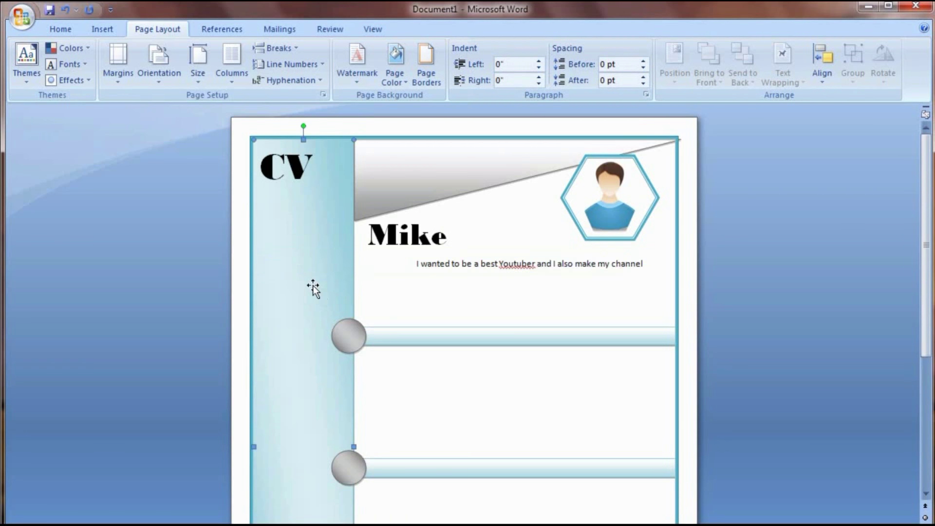
Continue the profile text on the next line, beyond the aqua strip, with "One of the best channels of YouTube. I also take 1 million Subscriber very".
{"action": "left_click", "coordinate": [648, 267]}
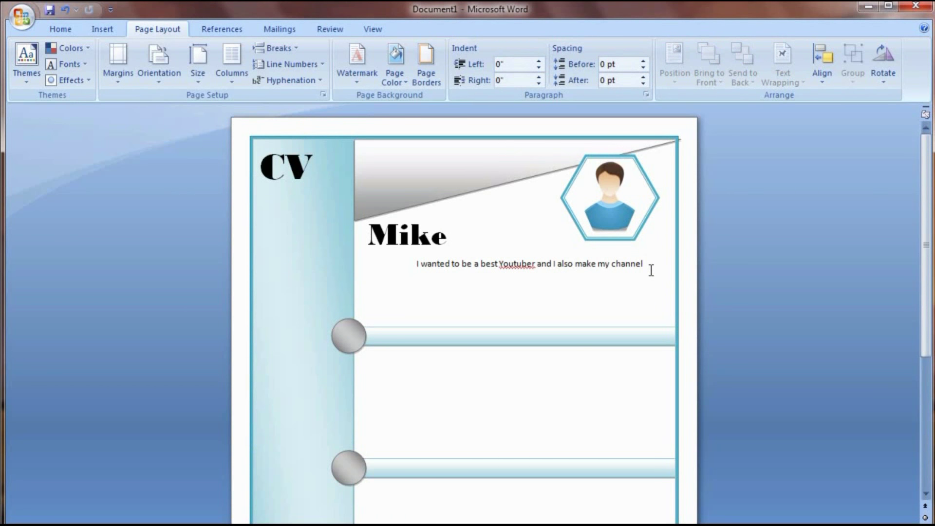
{"action": "key", "text": "Down"}
{"action": "type", "text": "One"}
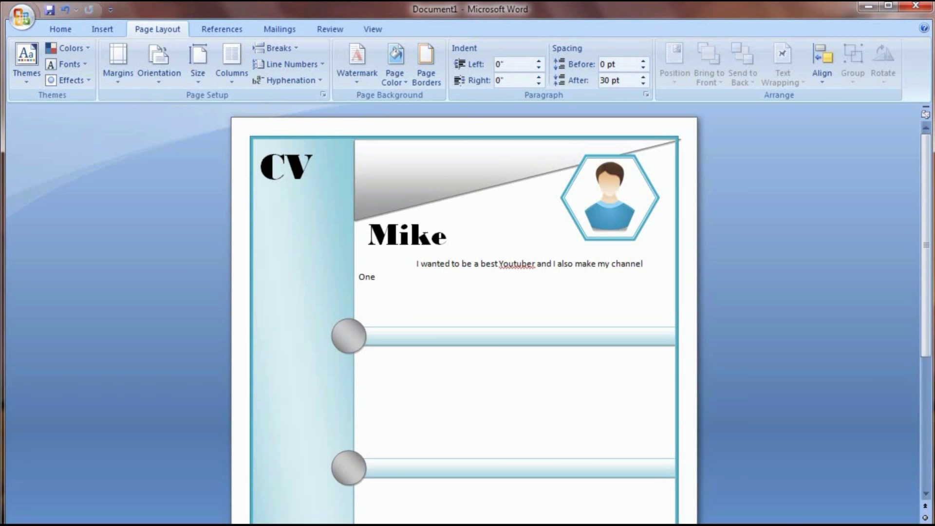
{"action": "type", "text": " of the beat channel"}
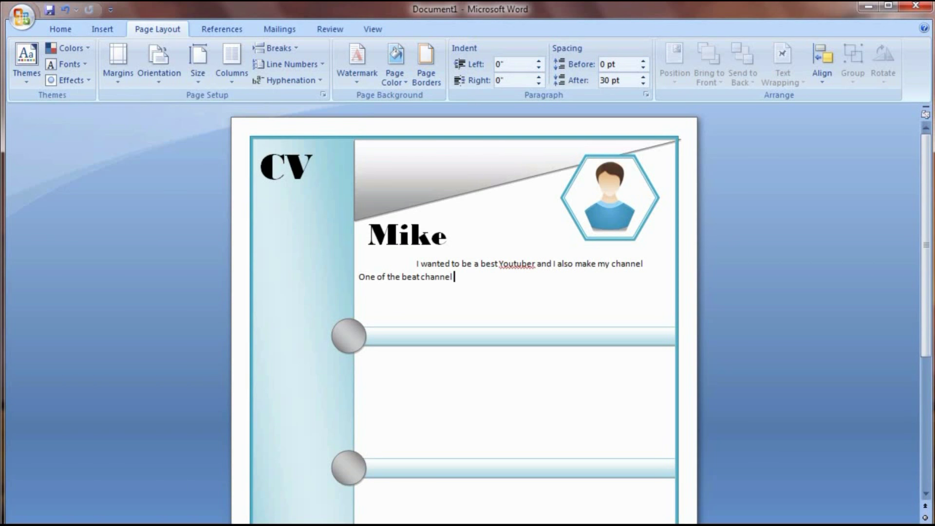
{"action": "type", "text": " of youtube"}
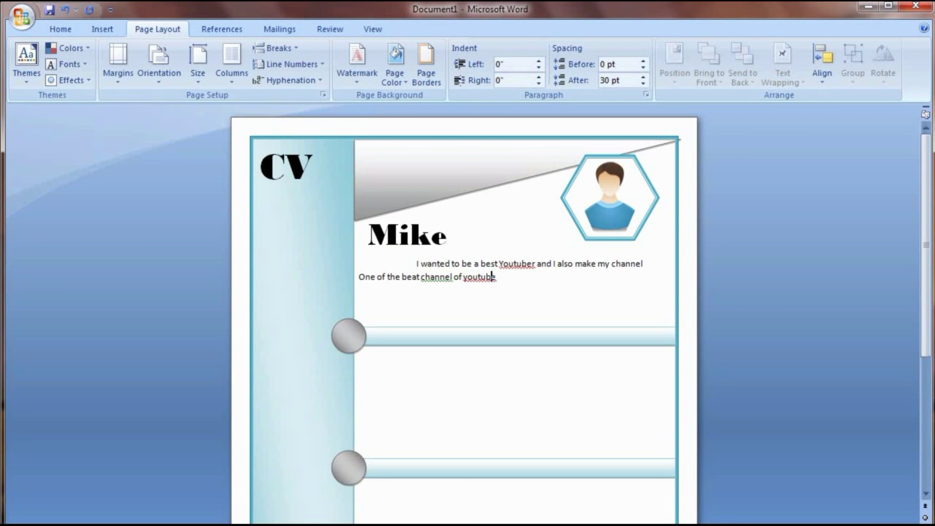
{"action": "right_click", "coordinate": [492, 276]}
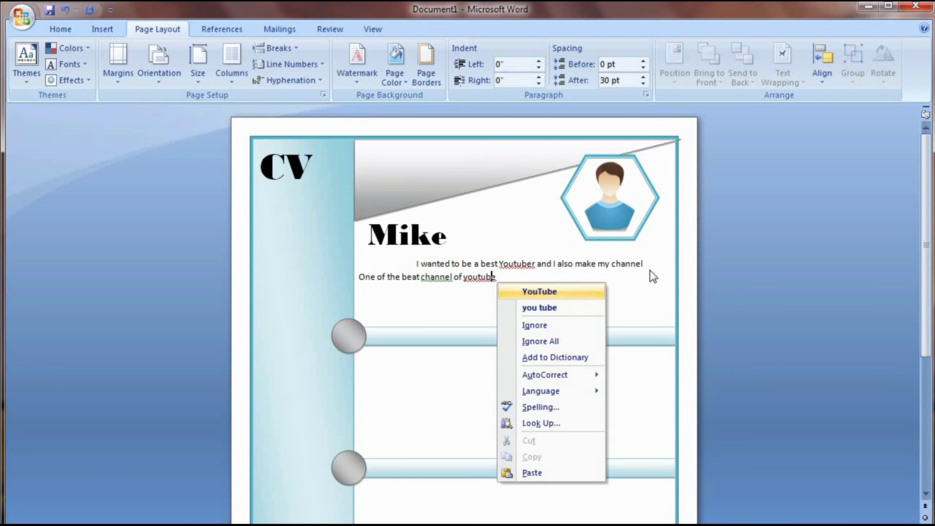
{"action": "key", "text": "Return"}
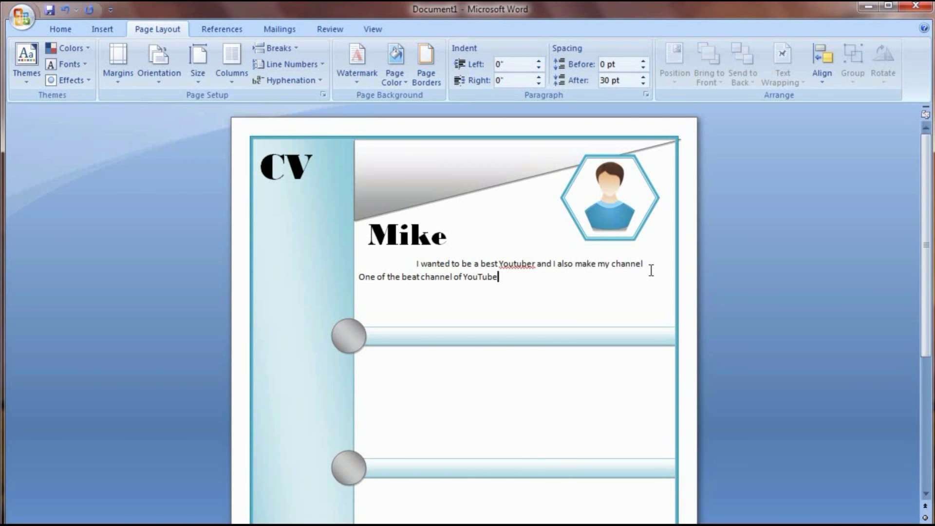
{"action": "type", "text": "."}
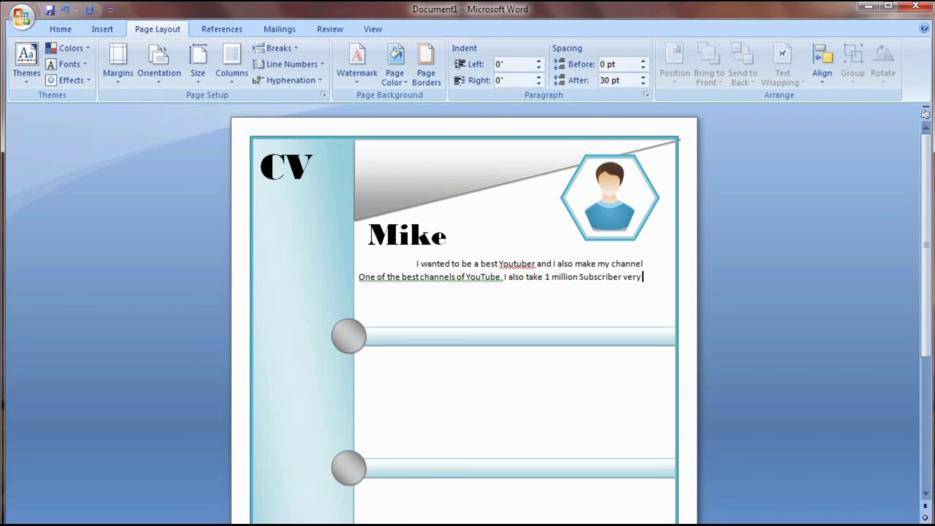
Finish the profile text with "soon and solve the difficulties of people which would be held in computer.".
{"action": "type", "text": "soon and also "}
{"action": "type", "text": "tell about"}
{"action": "key", "text": "BackSpace"}
{"action": "key", "text": "BackSpace"}
{"action": "key", "text": "BackSpace"}
{"action": "key", "text": "BackSpace"}
{"action": "key", "text": "BackSpace"}
{"action": "key", "text": "BackSpace"}
{"action": "key", "text": "BackSpace"}
{"action": "key", "text": "BackSpace"}
{"action": "key", "text": "BackSpace"}
{"action": "key", "text": "BackSpace"}
{"action": "key", "text": "BackSpace"}
{"action": "key", "text": "BackSpace"}
{"action": "key", "text": "BackSpace"}
{"action": "key", "text": "BackSpace"}
{"action": "key", "text": "BackSpace"}
{"action": "type", "text": "solve the difficulties of peo"}
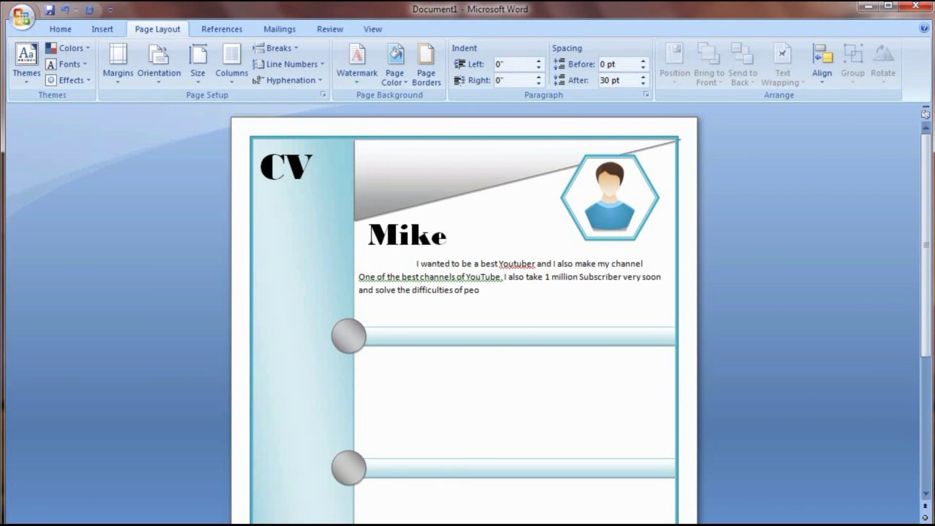
{"action": "type", "text": "ple which would be held in computer."}
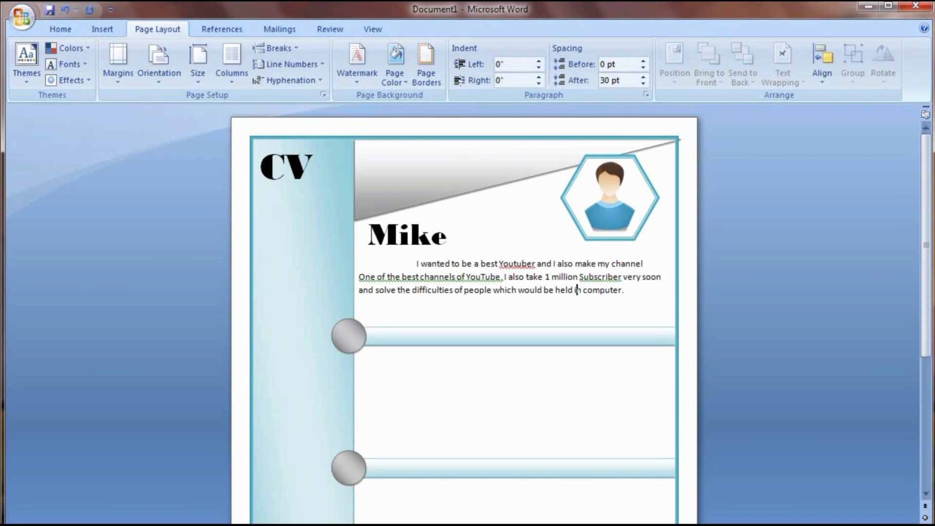
Set the font size of the three profile text lines to 13.
{"action": "left_click_drag", "start_coordinate": [623, 290], "coordinate": [599, 243]}
{"action": "left_click", "coordinate": [63, 29]}
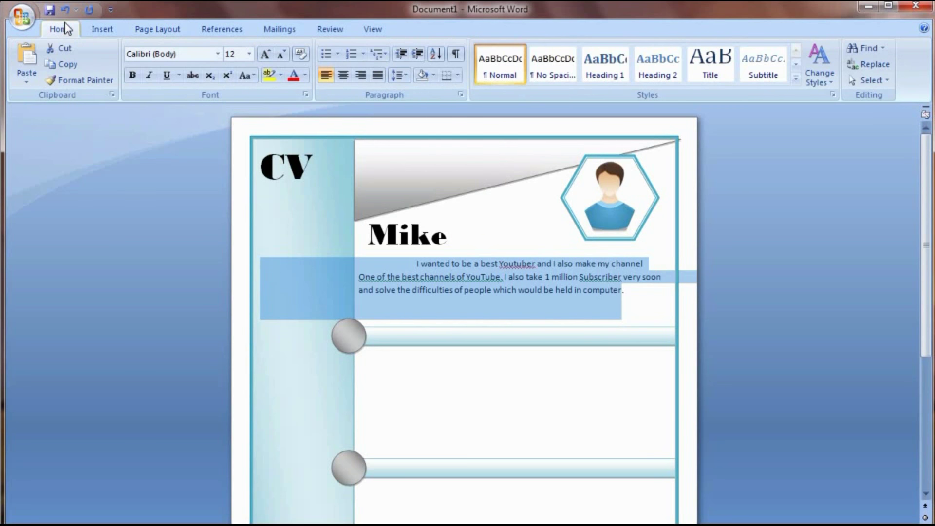
{"action": "left_click", "coordinate": [250, 53]}
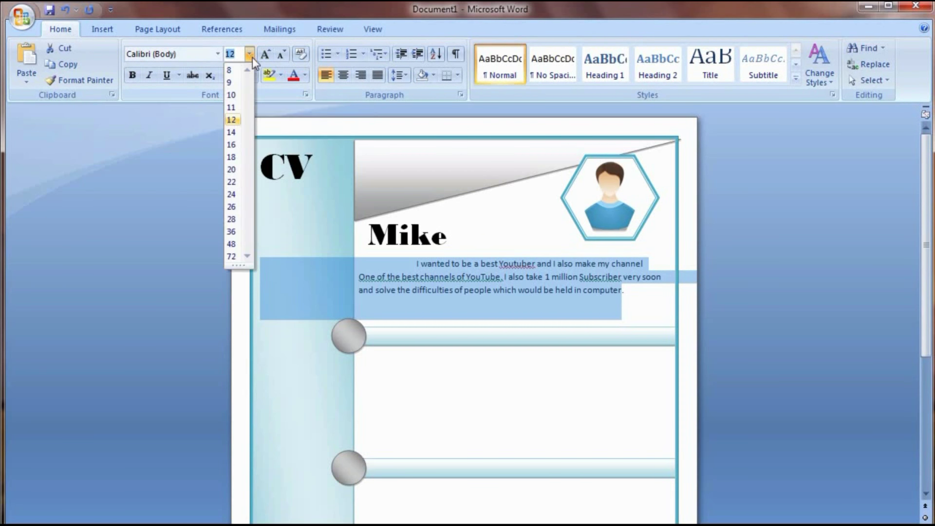
{"action": "left_click", "coordinate": [233, 120]}
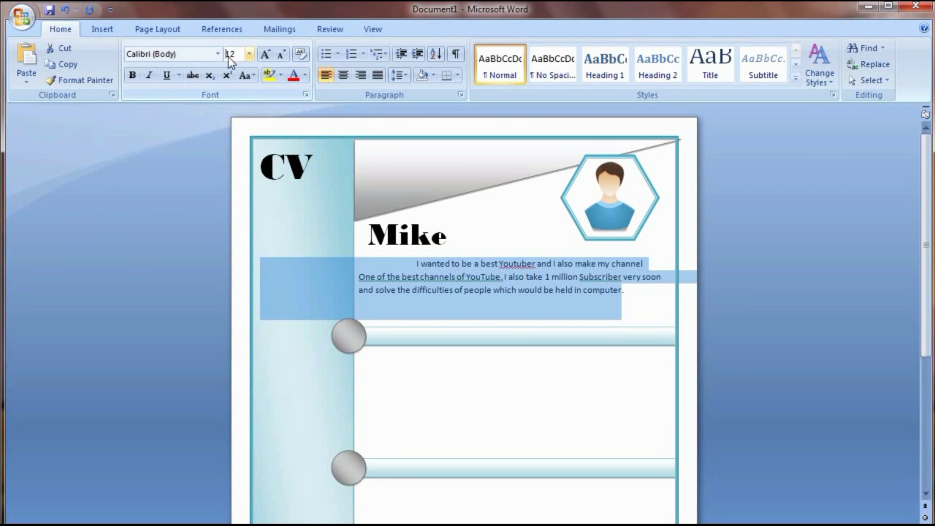
{"action": "type", "text": "13"}
{"action": "key", "text": "Return"}
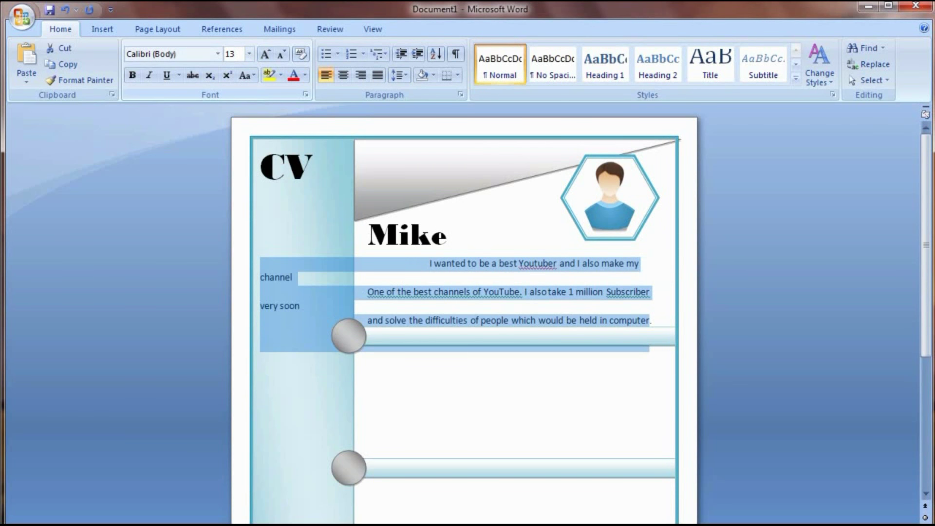
{"action": "left_click", "coordinate": [650, 320]}
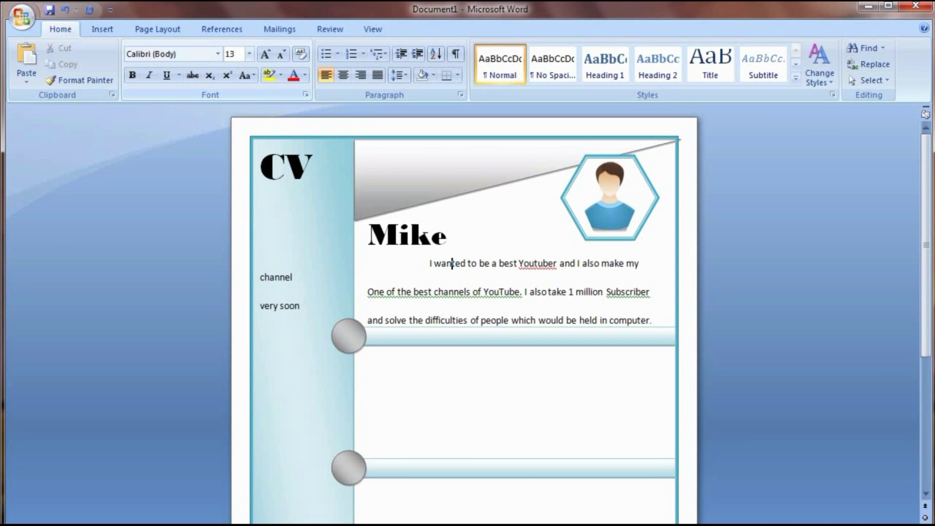
Remove extra leading spaces from the first profile line so that "channel" fits at its end.
{"action": "left_click", "coordinate": [427, 263]}
{"action": "key", "text": "BackSpace"}
{"action": "key", "text": "BackSpace"}
{"action": "key", "text": "BackSpace"}
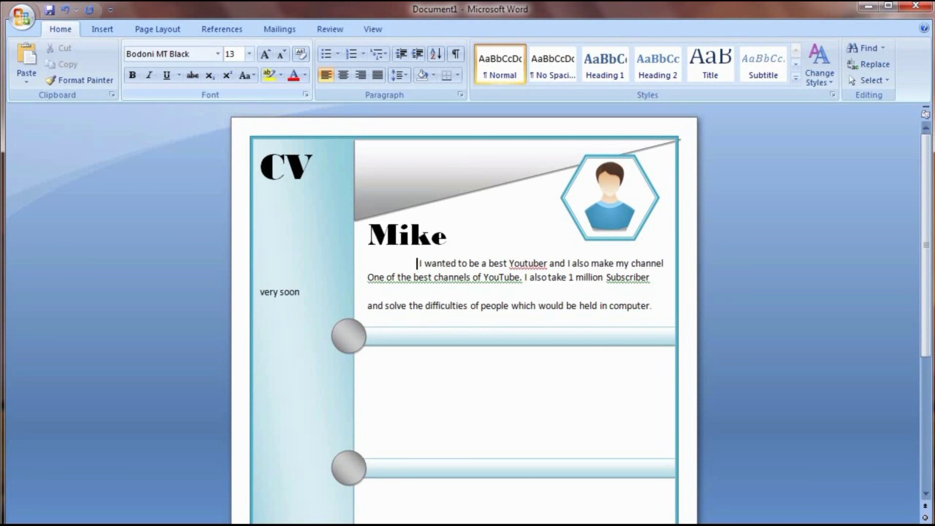
{"action": "left_click", "coordinate": [413, 277]}
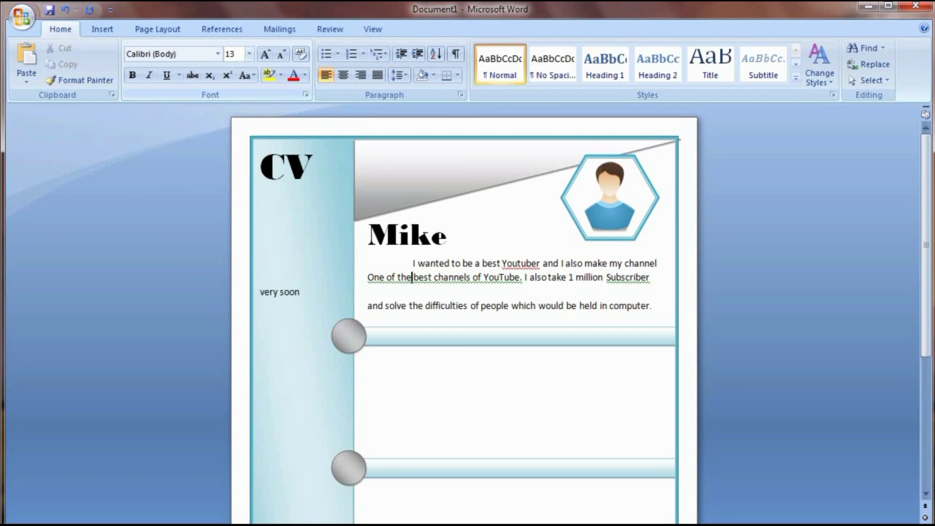
Delete the spaces before "and solve the difficulties" and join that text to the "very soon" line.
{"action": "left_click", "coordinate": [345, 306]}
{"action": "key", "text": "Delete"}
{"action": "key", "text": "Delete"}
{"action": "key", "text": "Delete"}
{"action": "key", "text": "Delete"}
{"action": "key", "text": "Delete"}
{"action": "key", "text": "Delete"}
{"action": "key", "text": "Delete"}
{"action": "key", "text": "Delete"}
{"action": "key", "text": "Delete"}
{"action": "key", "text": "Delete"}
{"action": "key", "text": "Delete"}
{"action": "key", "text": "Delete"}
{"action": "key", "text": "Delete"}
{"action": "key", "text": "Delete"}
{"action": "key", "text": "Delete"}
{"action": "key", "text": "Delete"}
{"action": "key", "text": "Delete"}
{"action": "key", "text": "Delete"}
{"action": "key", "text": "Delete"}
{"action": "key", "text": "Delete"}
{"action": "key", "text": "Delete"}
{"action": "key", "text": "Delete"}
{"action": "key", "text": "Delete"}
{"action": "key", "text": "Delete"}
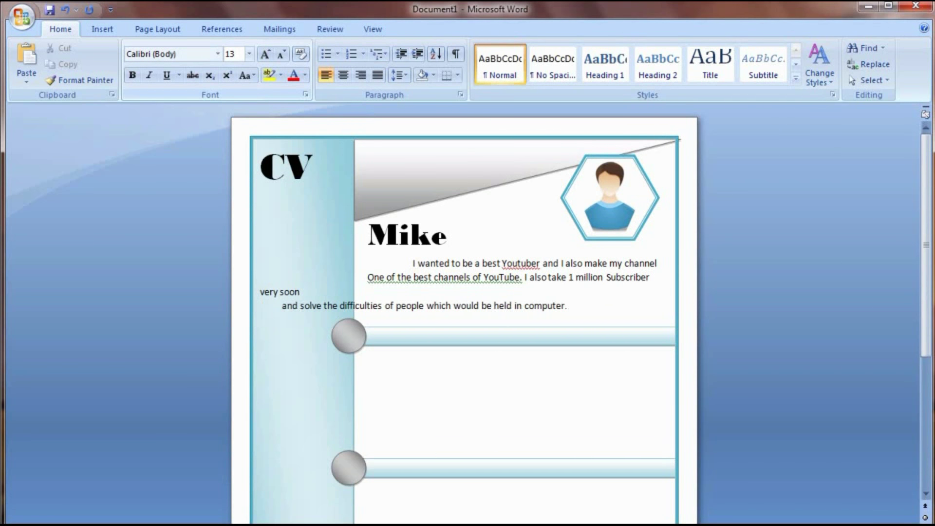
{"action": "key", "text": "BackSpace"}
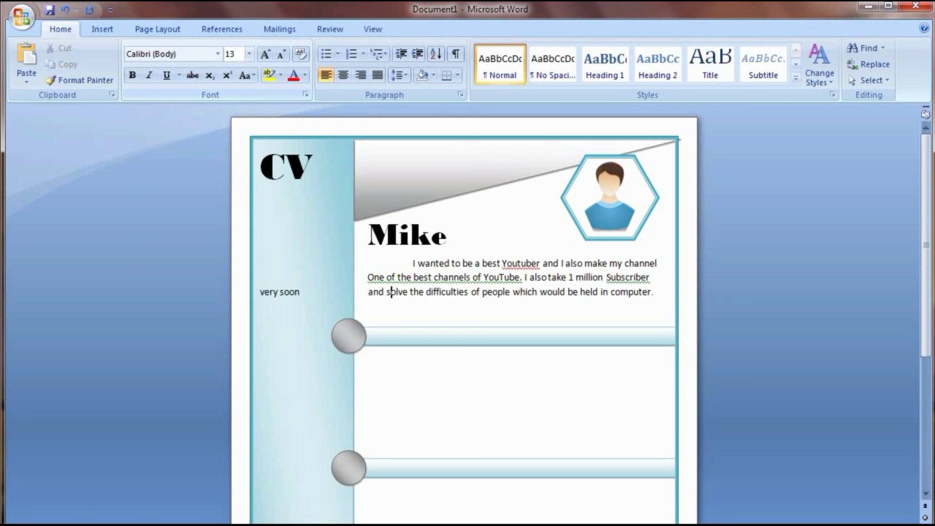
Break the profile text before "held in computer." so that it starts a new line.
{"action": "key", "text": "Right"}
{"action": "key", "text": "Right"}
{"action": "key", "text": "Right"}
{"action": "key", "text": "Right"}
{"action": "key", "text": "Right"}
{"action": "key", "text": "Right"}
{"action": "key", "text": "Right"}
{"action": "key", "text": "Right"}
{"action": "key", "text": "Right"}
{"action": "key", "text": "Right"}
{"action": "key", "text": "Right"}
{"action": "key", "text": "Right"}
{"action": "key", "text": "Right"}
{"action": "key", "text": "Right"}
{"action": "key", "text": "Right"}
{"action": "key", "text": "Right"}
{"action": "key", "text": "Right"}
{"action": "key", "text": "Right"}
{"action": "key", "text": "Right"}
{"action": "key", "text": "Right"}
{"action": "key", "text": "Left"}
{"action": "key", "text": "Left"}
{"action": "key", "text": "Left"}
{"action": "key", "text": "Left"}
{"action": "key", "text": "Return"}
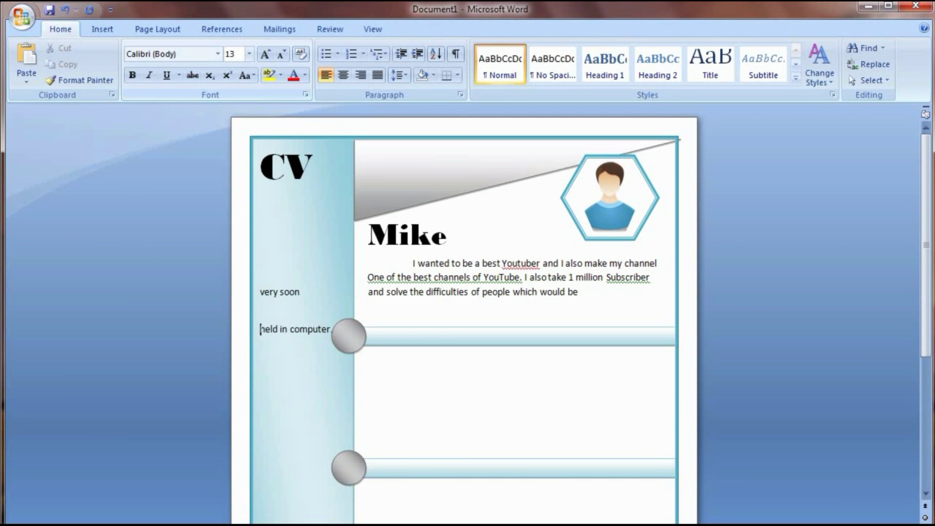
Shift the profile line starting with "very soon" beyond the aqua strip, in line with the text above.
{"action": "key", "text": "Up"}
{"action": "key", "text": "Up"}
{"action": "key", "text": "Up"}
{"action": "key", "text": "Up"}
{"action": "key", "text": "Down"}
{"action": "key", "text": "Down"}
{"action": "key", "text": "BackSpace"}
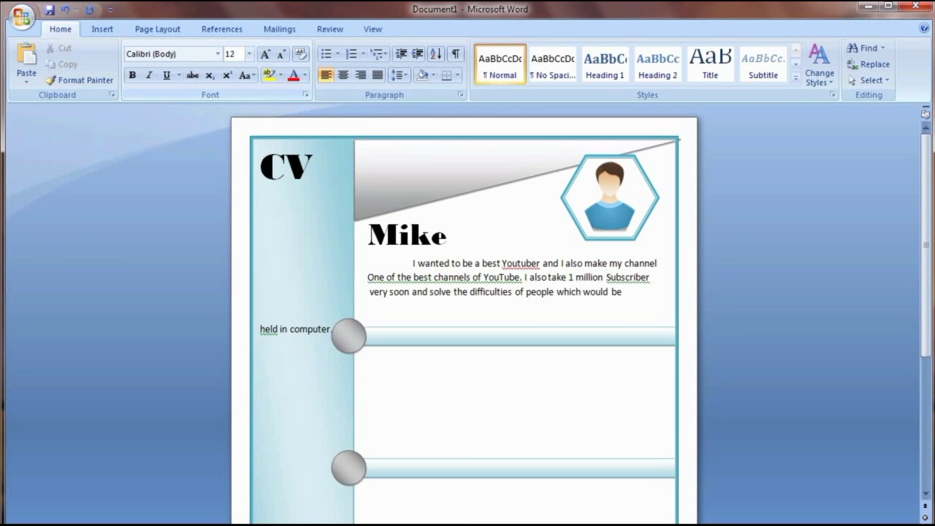
Set the spacing after the last two profile lines to 0 pt.
{"action": "key", "text": "shift+Up"}
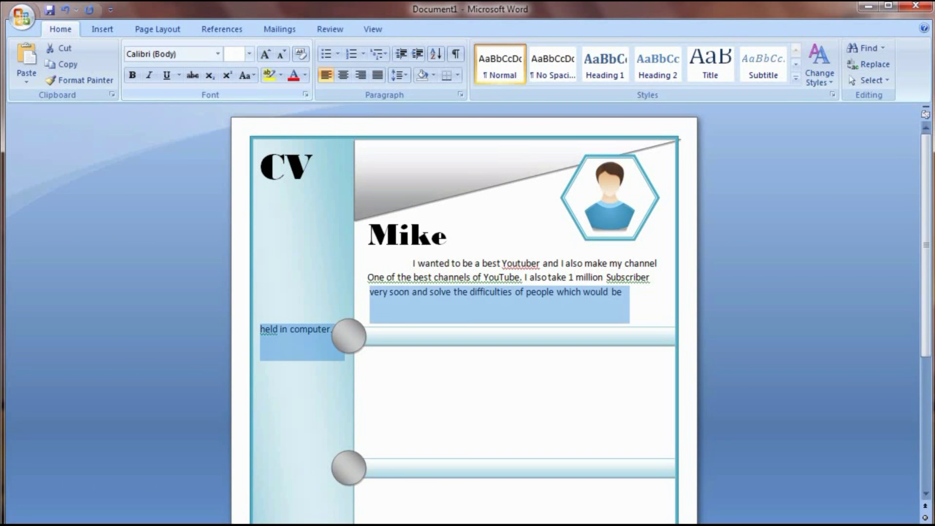
{"action": "left_click", "coordinate": [134, 30]}
{"action": "left_click", "coordinate": [646, 83]}
{"action": "left_click", "coordinate": [646, 84]}
{"action": "left_click", "coordinate": [646, 84]}
{"action": "left_click", "coordinate": [646, 84]}
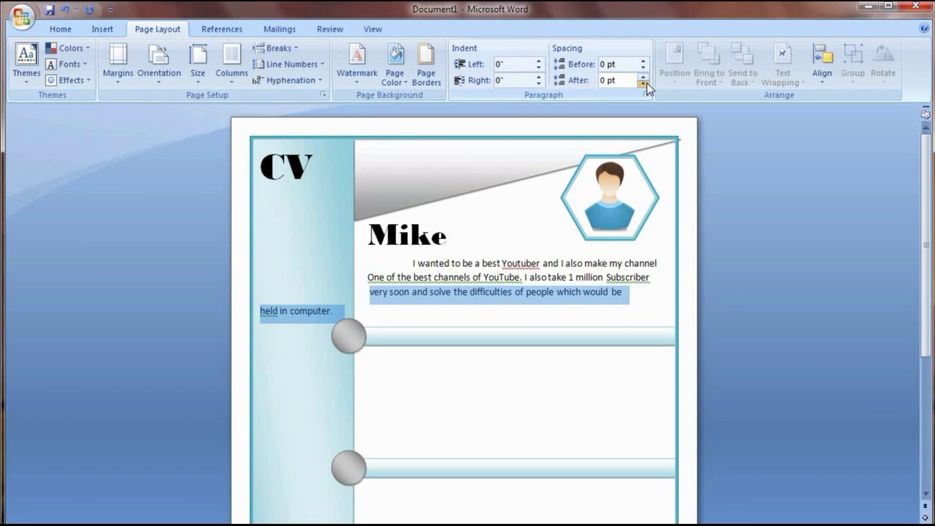
Move "held in computer." beyond the aqua strip and align the starts of the last two profile lines.
{"action": "left_click", "coordinate": [269, 312]}
{"action": "key", "text": "Tab"}
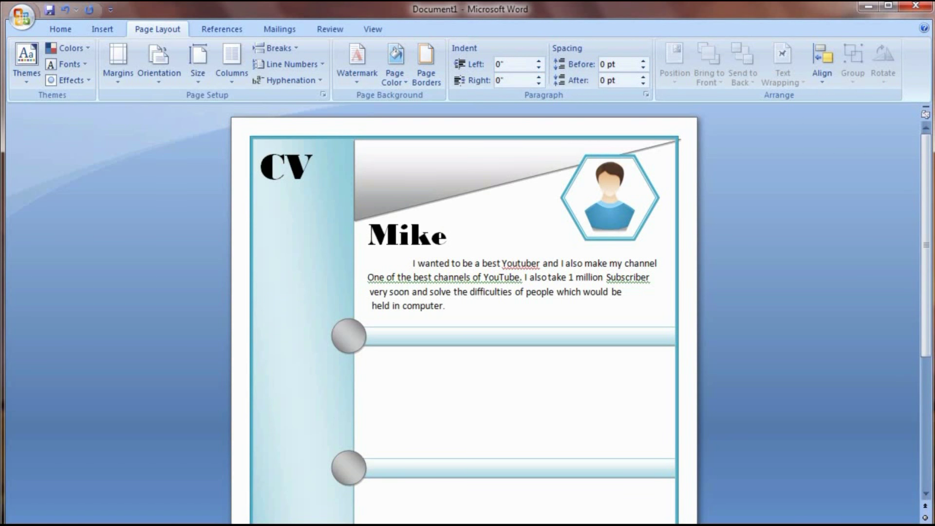
{"action": "key", "text": "BackSpace"}
{"action": "key", "text": "BackSpace"}
{"action": "key", "text": "Up"}
{"action": "key", "text": "Delete"}
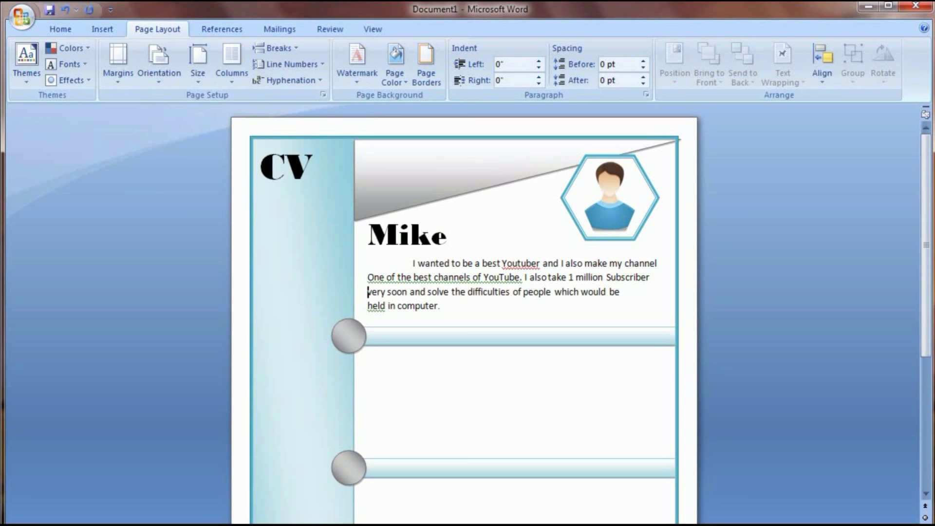
{"action": "scroll", "coordinate": [394, 349], "scroll_direction": "down", "scroll_amount": 2}
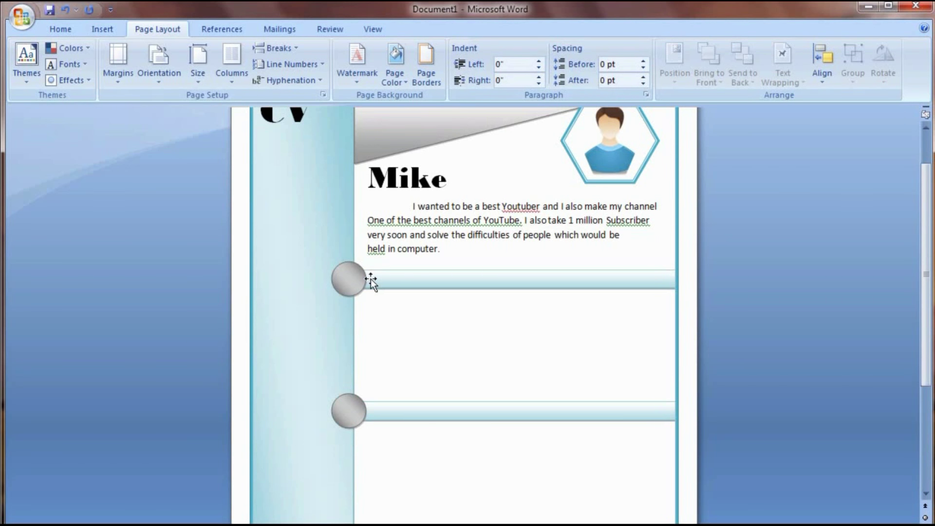
{"action": "left_click", "coordinate": [113, 28]}
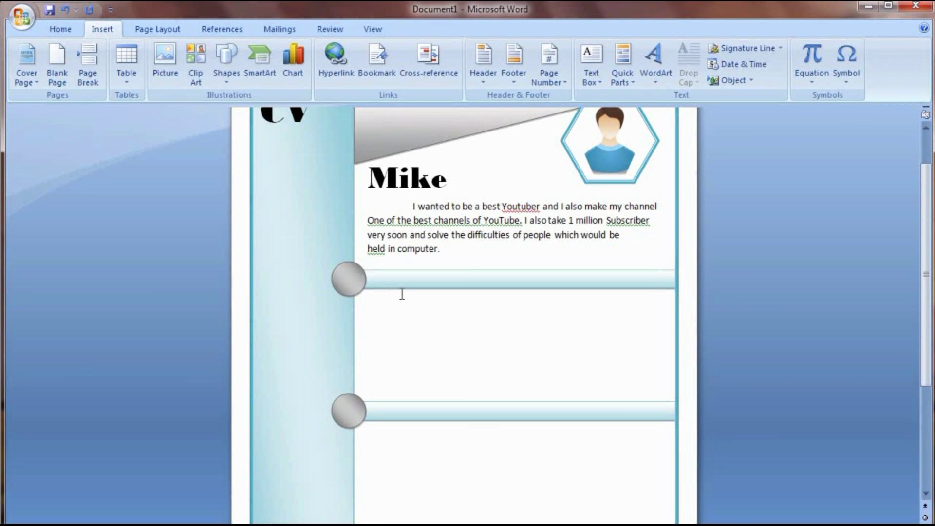
{"action": "key", "text": "Right"}
{"action": "key", "text": "Right"}
{"action": "key", "text": "Right"}
{"action": "key", "text": "Right"}
{"action": "key", "text": "Right"}
{"action": "key", "text": "Right"}
{"action": "key", "text": "Right"}
{"action": "key", "text": "Right"}
{"action": "key", "text": "Right"}
Try to change the text wrapping of all four section bars together.
{"action": "left_click", "coordinate": [497, 281]}
{"action": "scroll", "coordinate": [497, 302], "scroll_direction": "down", "scroll_amount": 3}
{"action": "left_click", "coordinate": [512, 336], "text": "shift"}
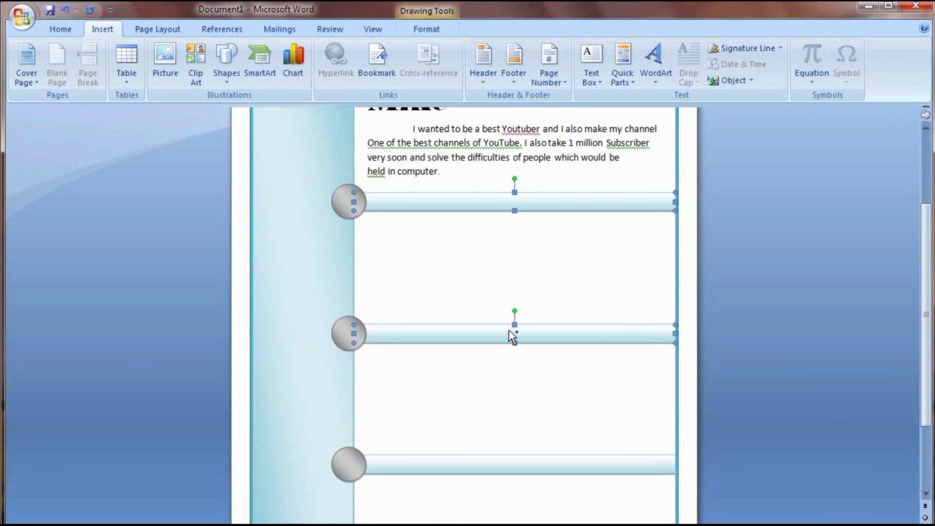
{"action": "left_click", "coordinate": [542, 464], "text": "shift"}
{"action": "left_click_drag", "start_coordinate": [927, 279], "coordinate": [929, 341]}
{"action": "left_click", "coordinate": [576, 448], "text": "shift"}
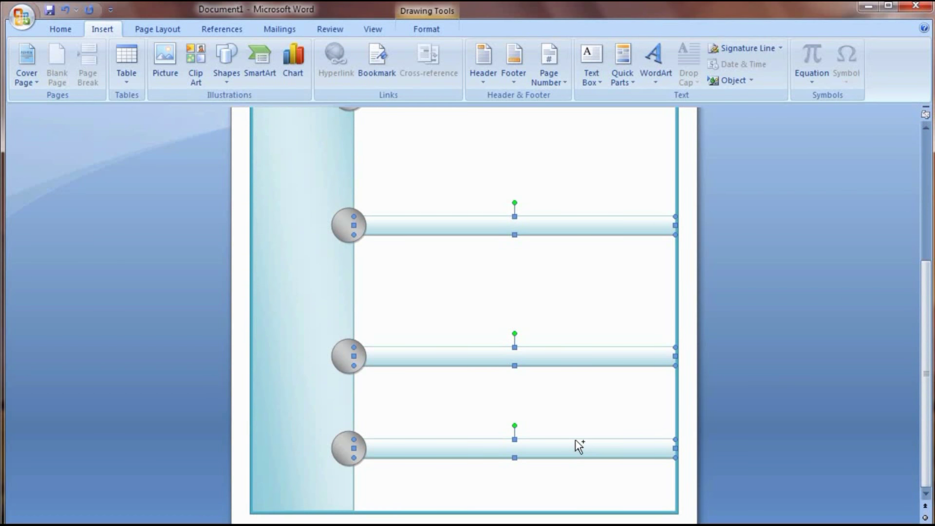
{"action": "left_click", "coordinate": [431, 29]}
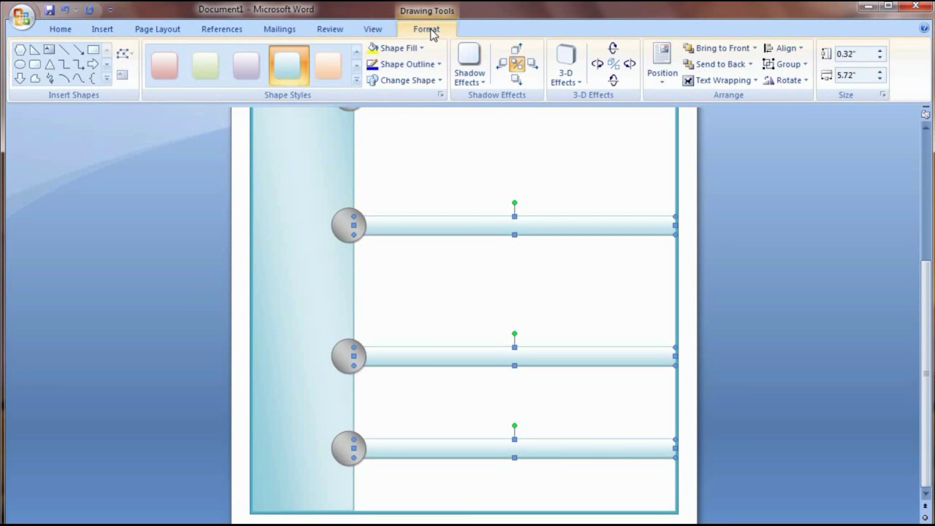
{"action": "left_click", "coordinate": [753, 81]}
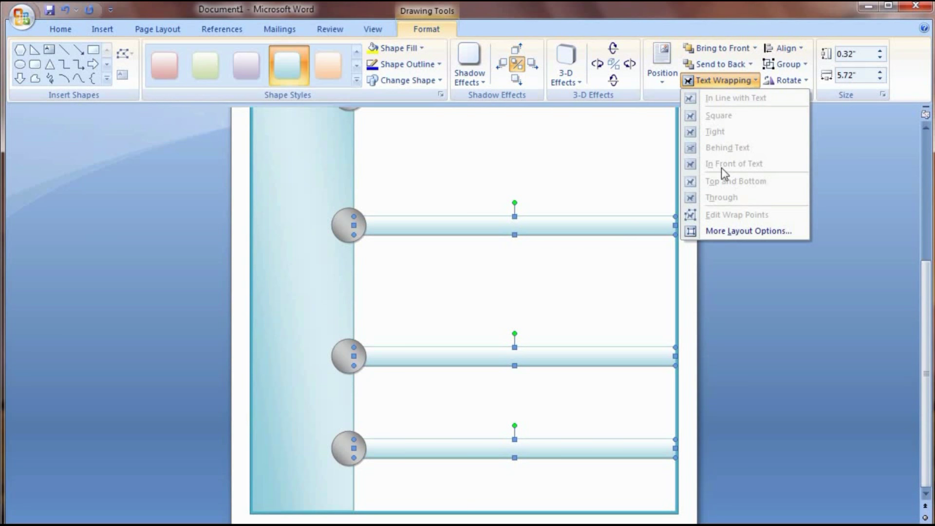
{"action": "left_click", "coordinate": [600, 239]}
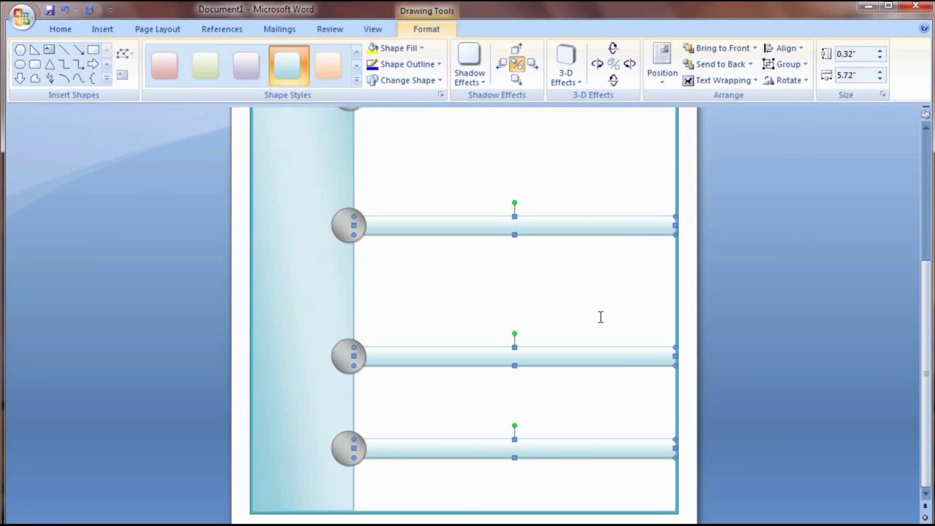
{"action": "scroll", "coordinate": [580, 209], "scroll_direction": "down", "scroll_amount": 1}
{"action": "left_click", "coordinate": [580, 246]}
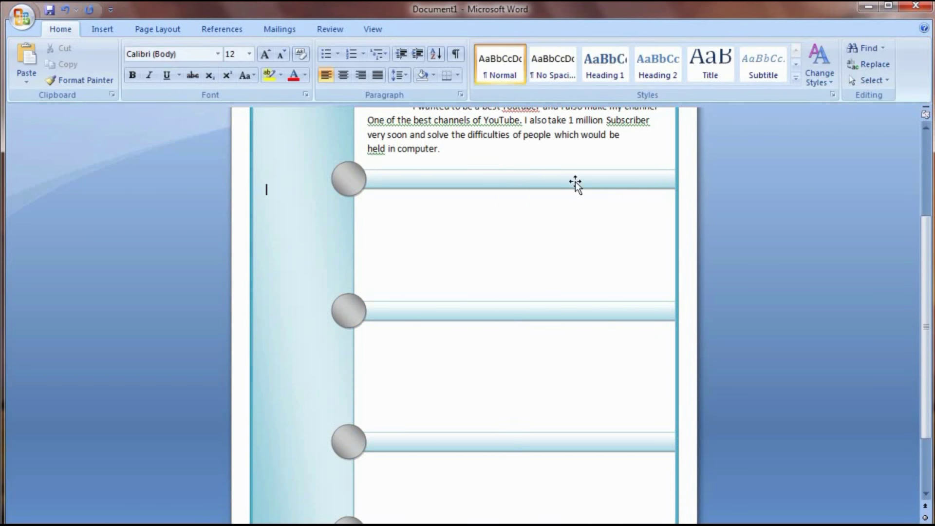
Set the text wrapping of each of the four section bars to Behind Text, one at a time.
{"action": "left_click", "coordinate": [577, 184]}
{"action": "left_click", "coordinate": [745, 82]}
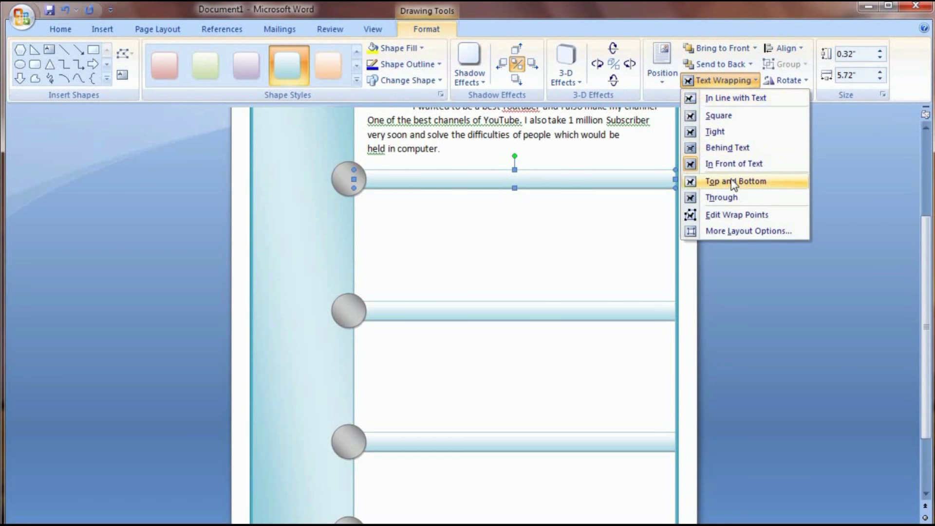
{"action": "left_click", "coordinate": [734, 148]}
{"action": "left_click", "coordinate": [615, 311]}
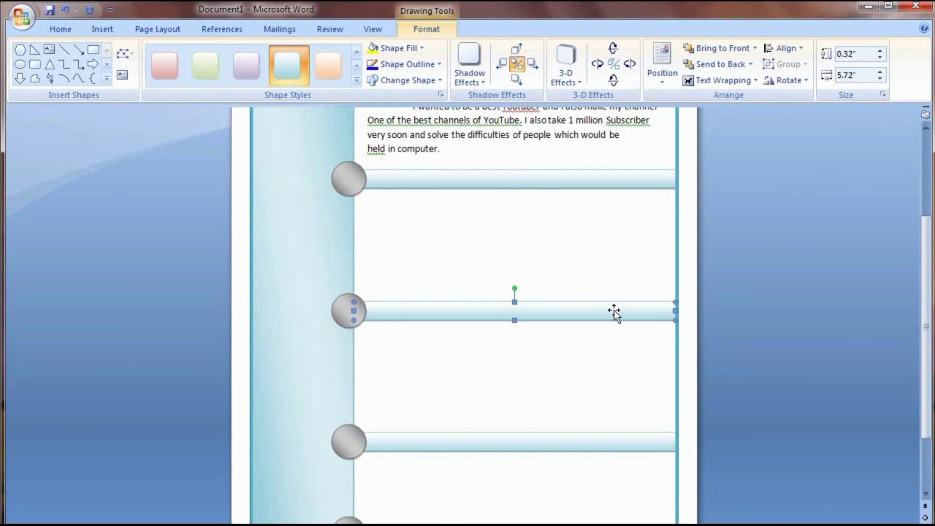
{"action": "left_click", "coordinate": [742, 81]}
{"action": "left_click", "coordinate": [735, 148]}
{"action": "left_click", "coordinate": [604, 445]}
{"action": "left_click", "coordinate": [721, 80]}
{"action": "left_click", "coordinate": [727, 148]}
{"action": "left_click", "coordinate": [601, 443]}
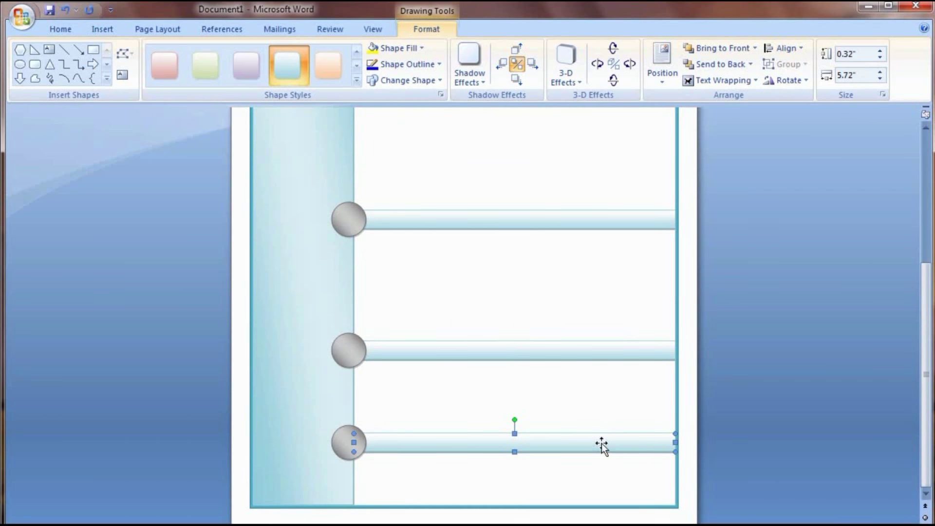
{"action": "left_click", "coordinate": [719, 80]}
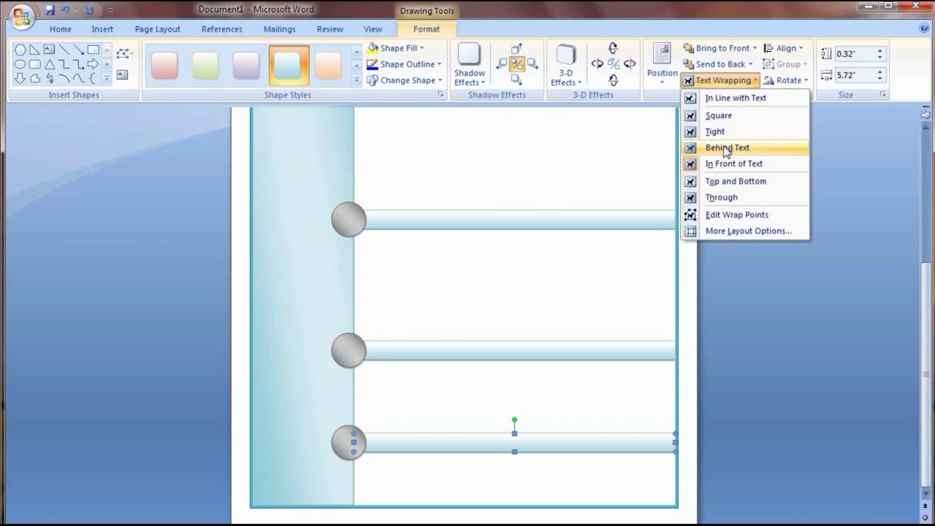
{"action": "left_click", "coordinate": [726, 149]}
Enter the heading "Personal Information" on the line level with the first section bar.
{"action": "scroll", "coordinate": [599, 255], "scroll_direction": "up", "scroll_amount": 3}
{"action": "left_click", "coordinate": [555, 259]}
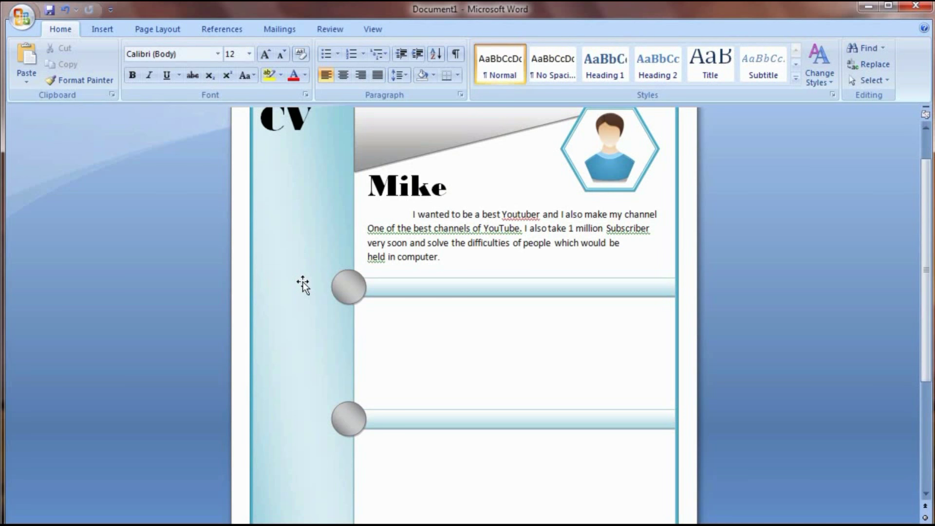
{"action": "left_click", "coordinate": [303, 281]}
{"action": "type", "text": "Personal Informati"}
Enlarge the "Personal Information" heading to font size 18.
{"action": "key", "text": "shift+Home"}
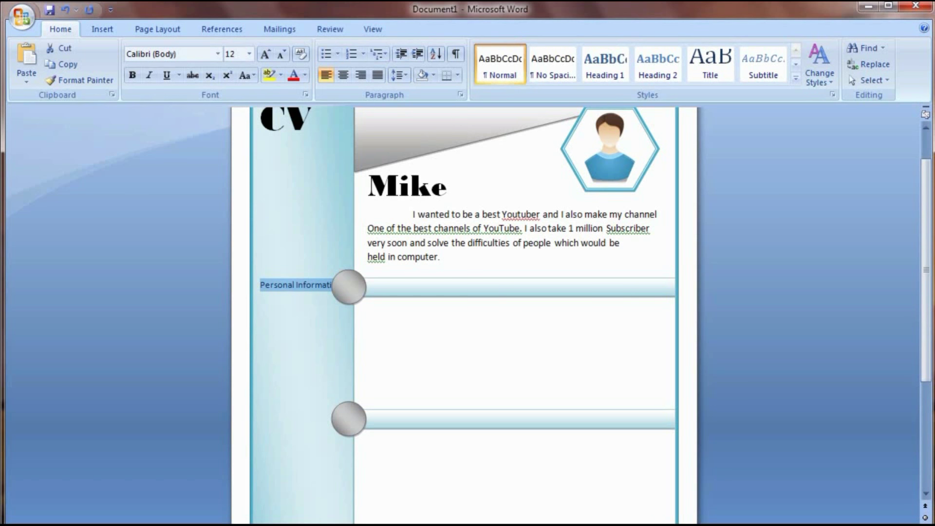
{"action": "key", "text": "ctrl+shift+period"}
{"action": "key", "text": "ctrl+shift+period"}
{"action": "key", "text": "ctrl+shift+period"}
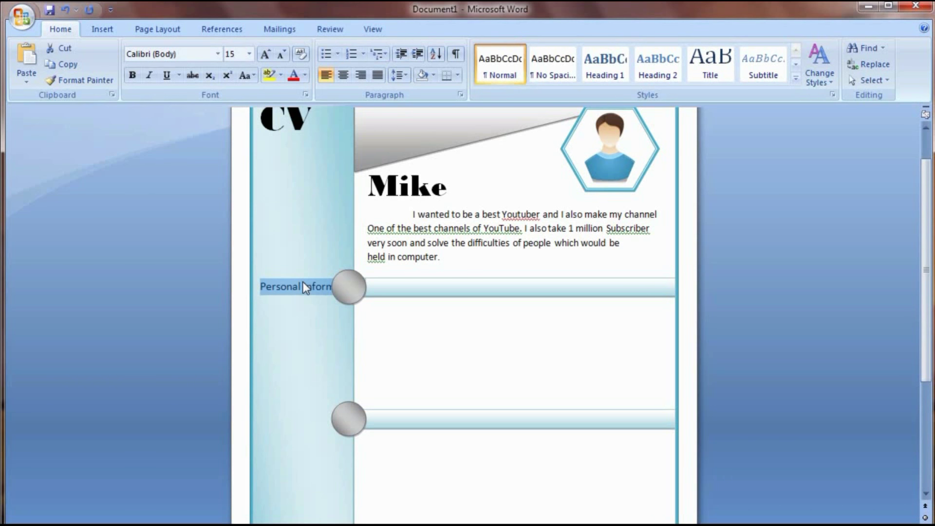
Position the "Personal Information" heading on the first section bar, starting just beyond its grey circle.
{"action": "key", "text": "Home"}
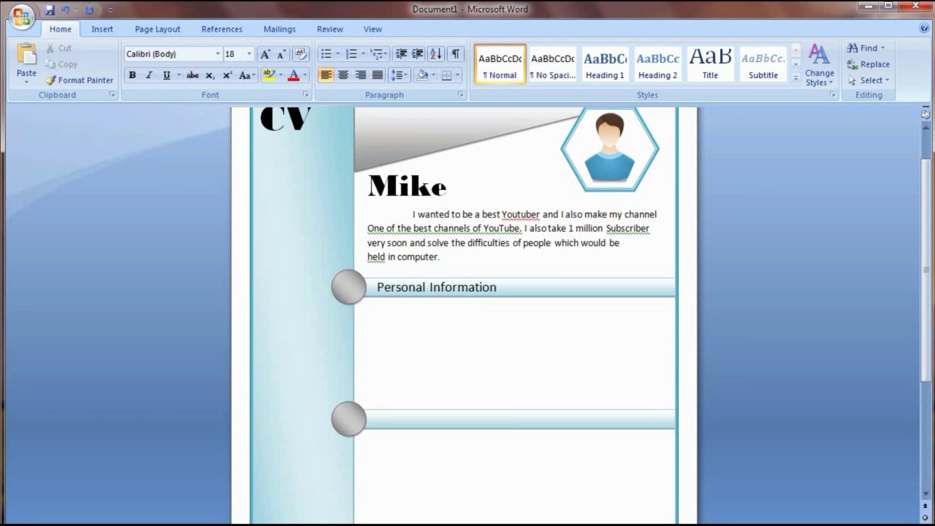
{"action": "left_click", "coordinate": [398, 288]}
{"action": "key", "text": "Left"}
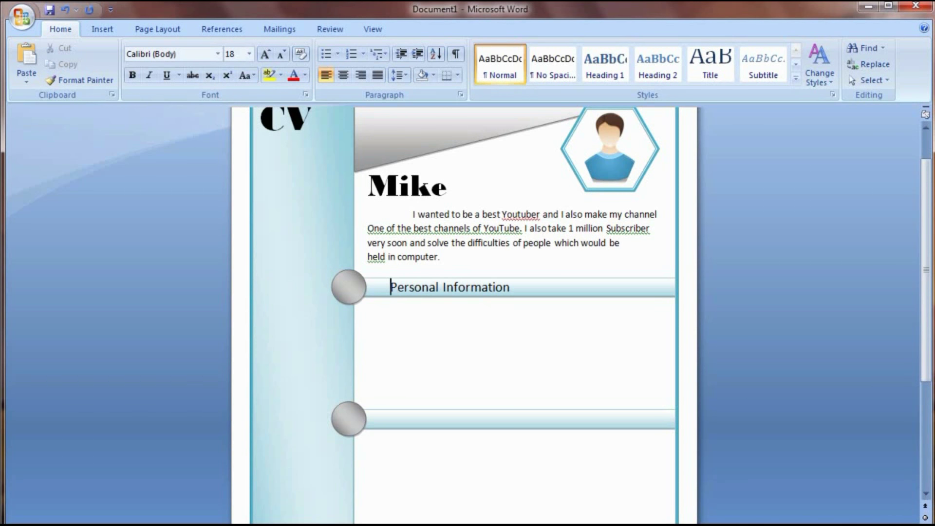
{"action": "key", "text": "BackSpace"}
{"action": "key", "text": "BackSpace"}
{"action": "key", "text": "BackSpace"}
{"action": "key", "text": "BackSpace"}
{"action": "key", "text": "BackSpace"}
Change the font of the "Personal Information" heading to Copperplate Gothic Bold.
{"action": "key", "text": "shift+End"}
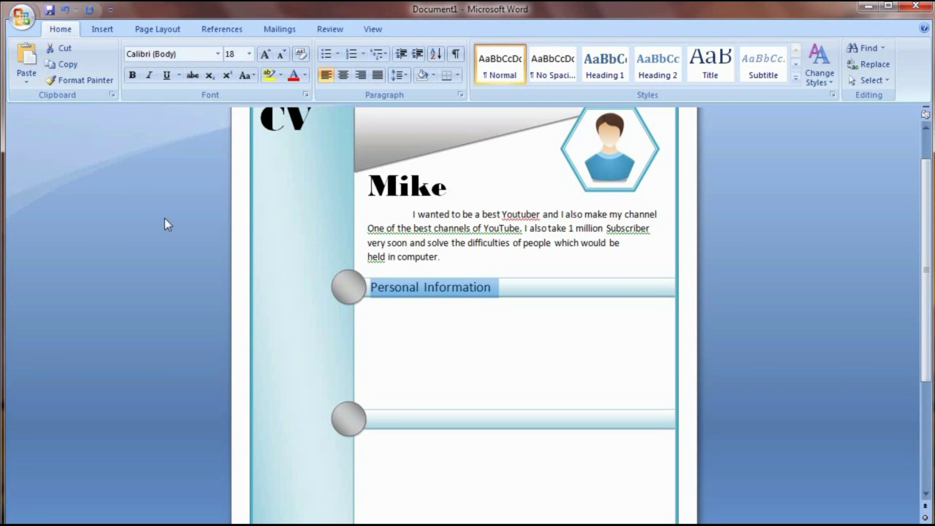
{"action": "left_click", "coordinate": [220, 51]}
{"action": "left_click", "coordinate": [216, 209]}
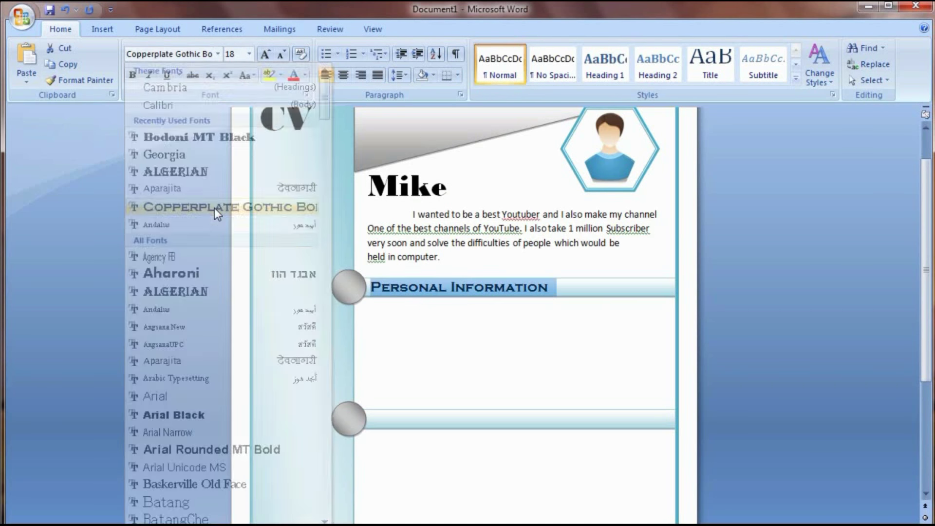
{"action": "left_click", "coordinate": [563, 291]}
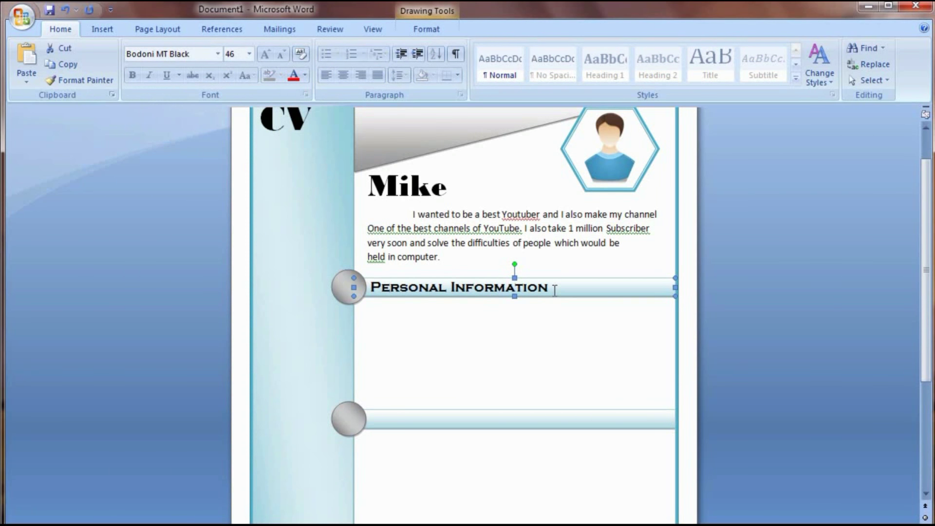
Start a bulleted list with solid round bullets on the line below the "Personal Information" heading.
{"action": "scroll", "coordinate": [551, 288], "scroll_direction": "down", "scroll_amount": 1}
{"action": "left_click", "coordinate": [451, 283]}
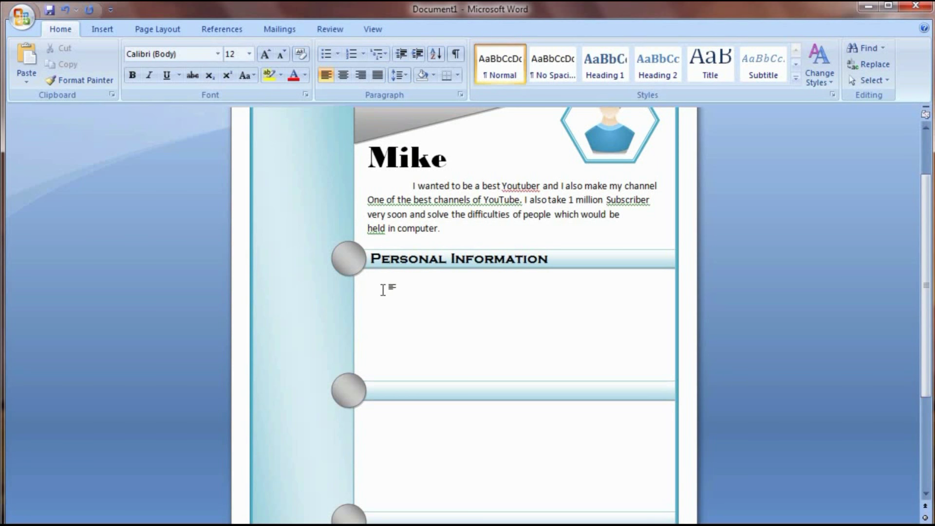
{"action": "right_click", "coordinate": [367, 286]}
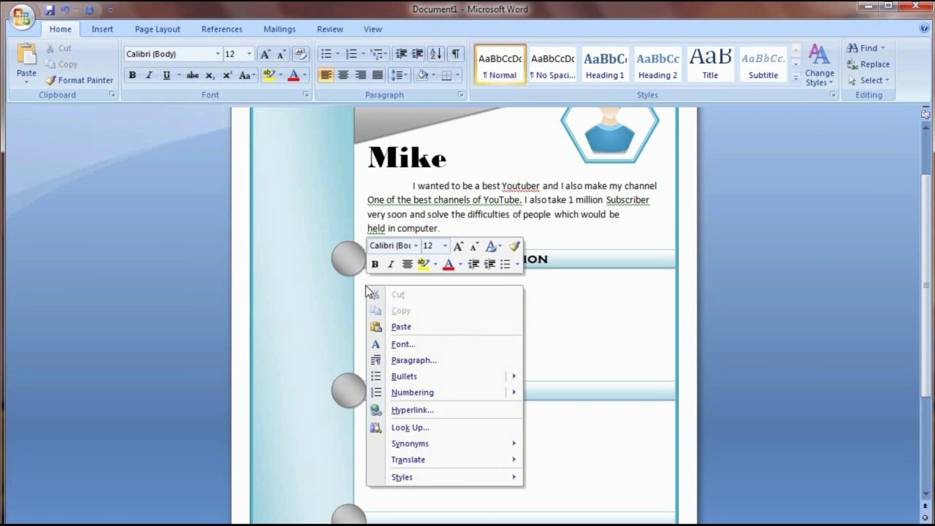
{"action": "mouse_move", "coordinate": [401, 379]}
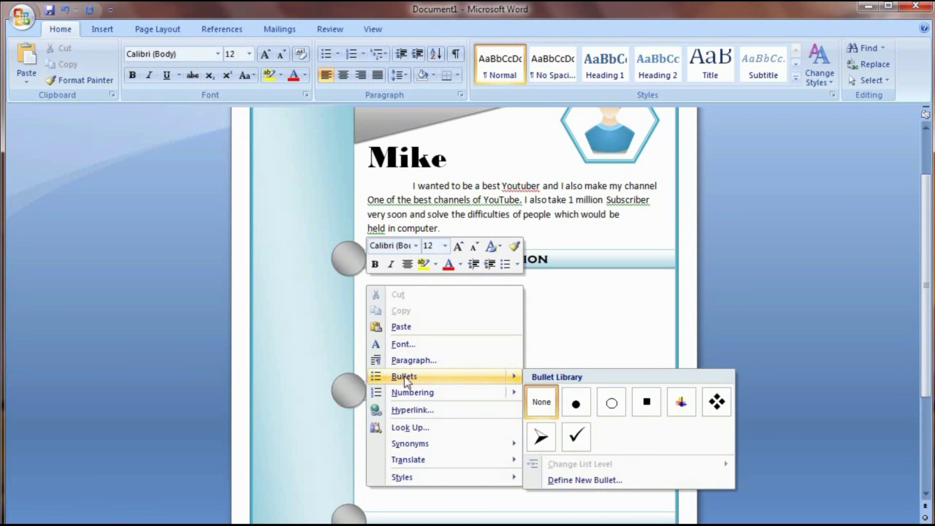
{"action": "left_click", "coordinate": [574, 405]}
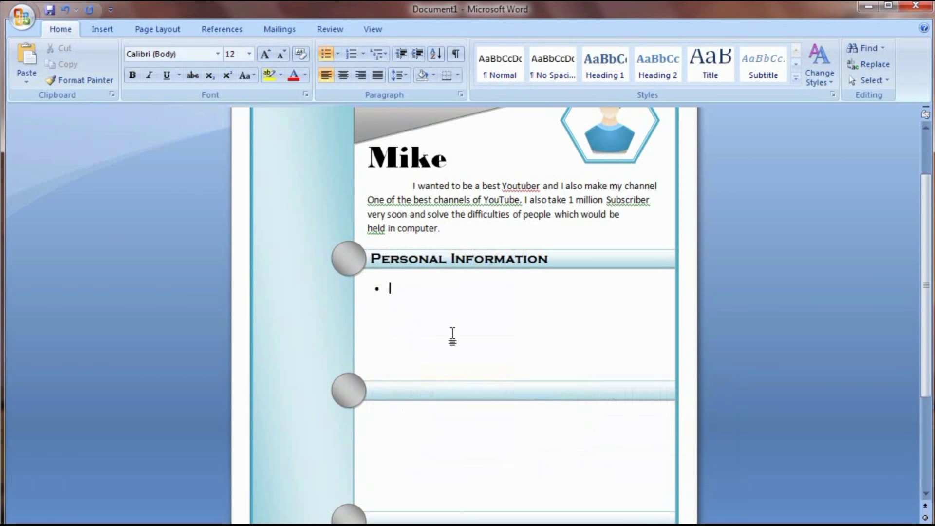
Enter the bulleted labels "Name" and "Father Name", each followed by a tab-aligned colon.
{"action": "type", "text": "Name"}
{"action": "key", "text": "Tab"}
{"action": "key", "text": "Tab"}
{"action": "type", "text": ":"}
{"action": "key", "text": "Return"}
{"action": "type", "text": "Father N"}
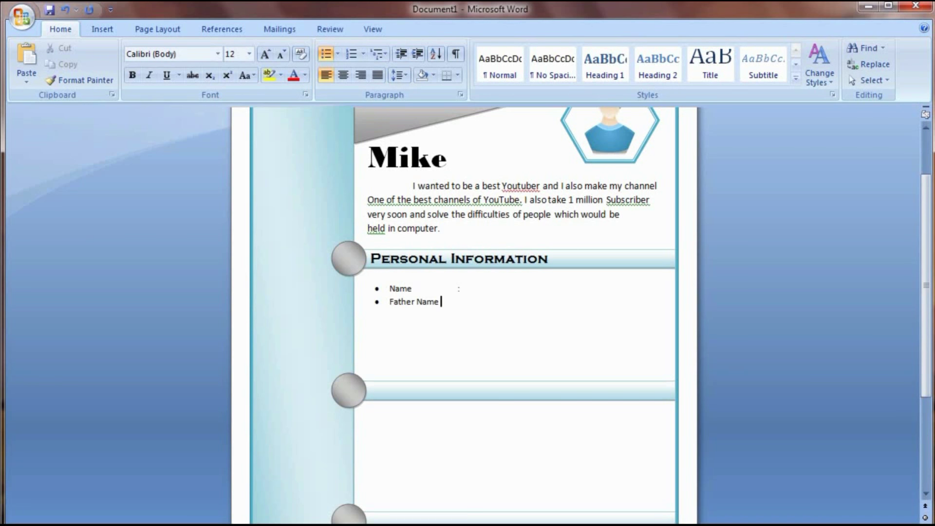
{"action": "type", "text": "ame\t"}
{"action": "type", "text": ":"}
Add the bulleted labels "Gender" and "Contact" with their colons in line with the ones above.
{"action": "type", "text": "Gender"}
{"action": "key", "text": "Tab"}
{"action": "type", "text": ":"}
{"action": "key", "text": "Return"}
{"action": "type", "text": "Contact :"}
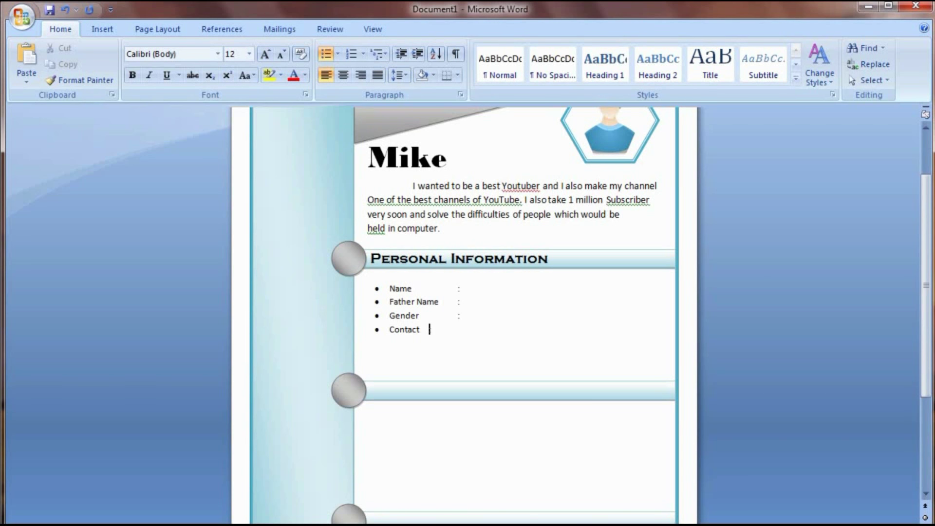
{"action": "key", "text": "Tab"}
{"action": "type", "text": ":"}
{"action": "key", "text": "Return"}
Add a fifth bullet reading "Adress", followed by a colon in line with the others.
{"action": "type", "text": "Dress"}
{"action": "key", "text": "Left"}
{"action": "key", "text": "Left"}
{"action": "key", "text": "Left"}
{"action": "key", "text": "Left"}
{"action": "key", "text": "Left"}
{"action": "key", "text": "Right"}
{"action": "key", "text": "BackSpace"}
{"action": "type", "text": "Ad"}
{"action": "key", "text": "Tab"}
{"action": "type", "text": ":"}
Correct the misspelled last bullet label to "Address" using the spelling suggestion.
{"action": "key", "text": "shift+Left"}
{"action": "key", "text": "shift+Left"}
{"action": "key", "text": "shift+Left"}
{"action": "key", "text": "shift+Left"}
{"action": "key", "text": "shift+Left"}
{"action": "key", "text": "shift+Left"}
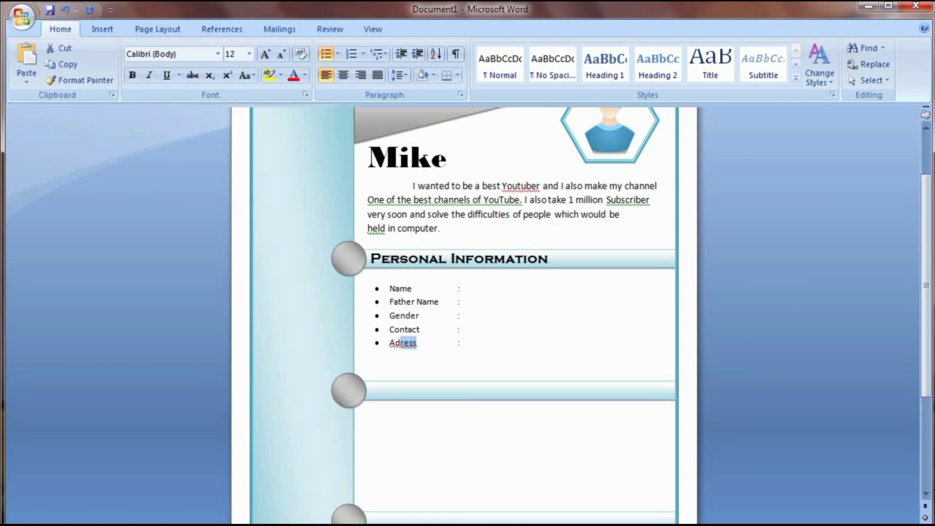
{"action": "key", "text": "shift+F10"}
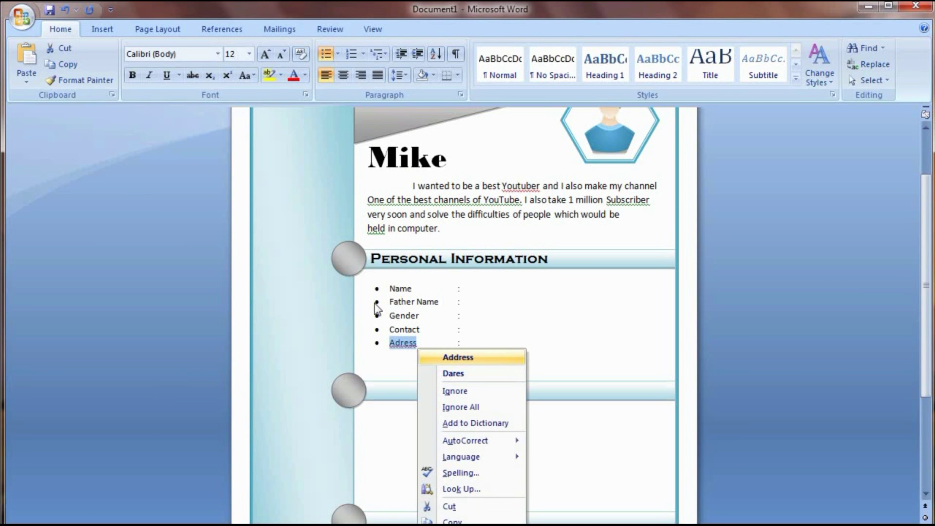
{"action": "key", "text": "Return"}
Change the font of the bulleted labels from "Name" through "Address" to Copperplate Gothic Bold.
{"action": "key", "text": "shift+Up"}
{"action": "key", "text": "shift+Up"}
{"action": "key", "text": "shift+Up"}
{"action": "key", "text": "shift+Up"}
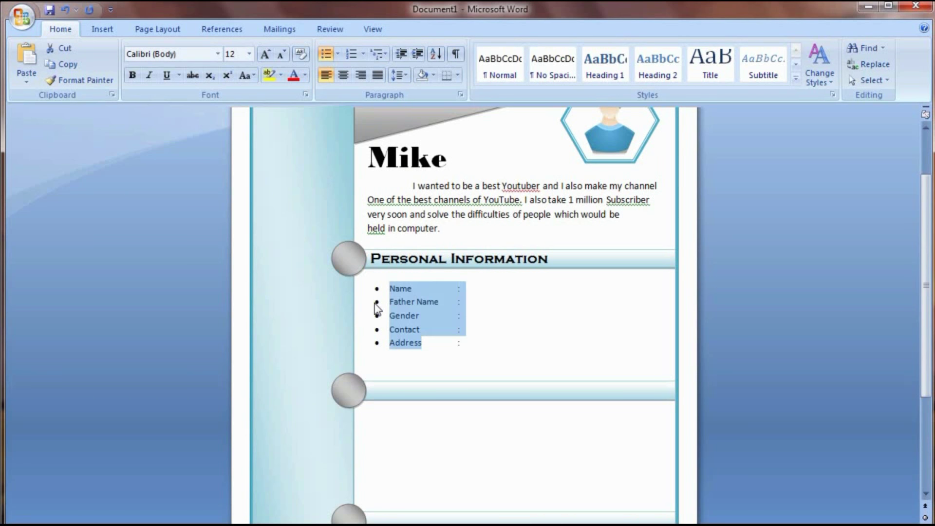
{"action": "left_click", "coordinate": [217, 54]}
{"action": "left_click", "coordinate": [212, 138]}
{"action": "left_click", "coordinate": [455, 287]}
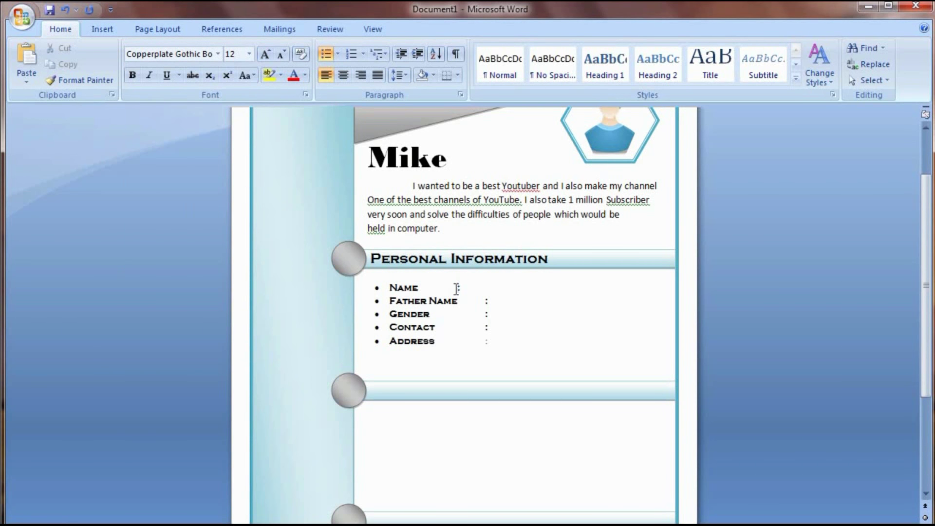
Apply Copperplate Gothic Bold to the whole bulleted list including the last colon, and enlarge it to font size 16.
{"action": "left_click_drag", "start_coordinate": [489, 341], "coordinate": [384, 290]}
{"action": "left_click", "coordinate": [218, 54]}
{"action": "left_click", "coordinate": [206, 140]}
{"action": "key", "text": "ctrl+bracketright"}
{"action": "key", "text": "ctrl+bracketright"}
{"action": "key", "text": "ctrl+bracketright"}
{"action": "key", "text": "ctrl+bracketright"}
{"action": "key", "text": "ctrl+bracketright"}
{"action": "key", "text": "ctrl+bracketleft"}
{"action": "left_click", "coordinate": [485, 360]}
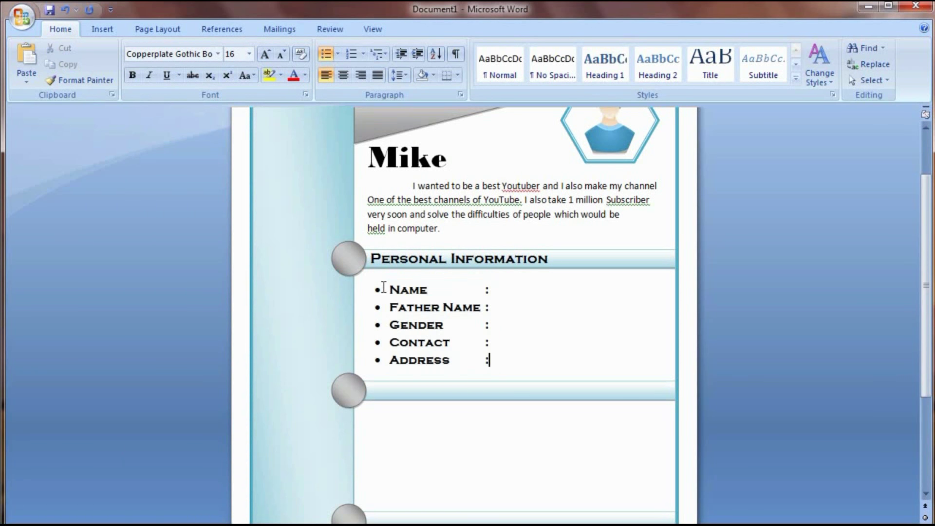
Shift the colons of the five personal information bullets one tab stop further along, keeping them in one column.
{"action": "key", "text": "Tab"}
{"action": "key", "text": "Up"}
{"action": "key", "text": "Tab"}
{"action": "key", "text": "Up"}
{"action": "key", "text": "Tab"}
{"action": "key", "text": "Tab"}
{"action": "key", "text": "Up"}
{"action": "key", "text": "Tab"}
{"action": "scroll", "coordinate": [483, 368], "scroll_direction": "down", "scroll_amount": 1}
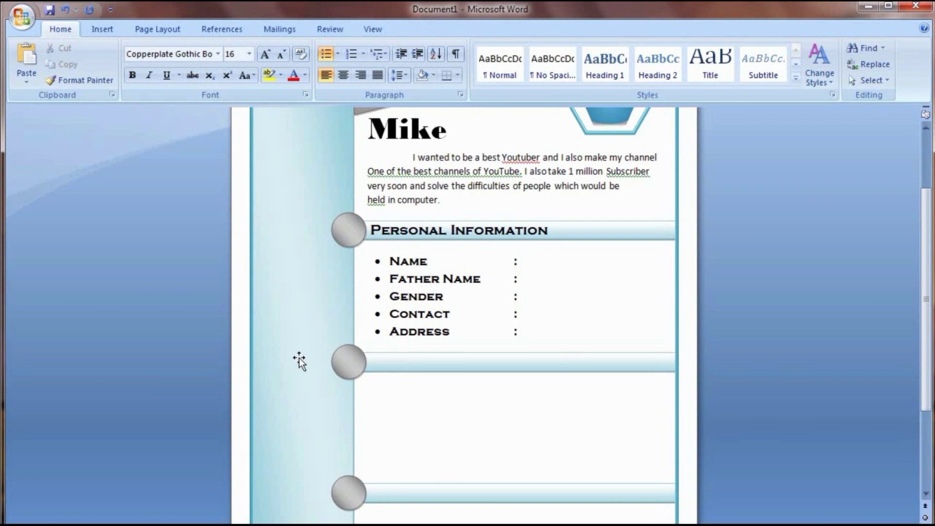
Add a line below the "Address" bullet, reset it to unbulleted Normal style and indent it onto the second section bar.
{"action": "left_click", "coordinate": [543, 334]}
{"action": "key", "text": "Return"}
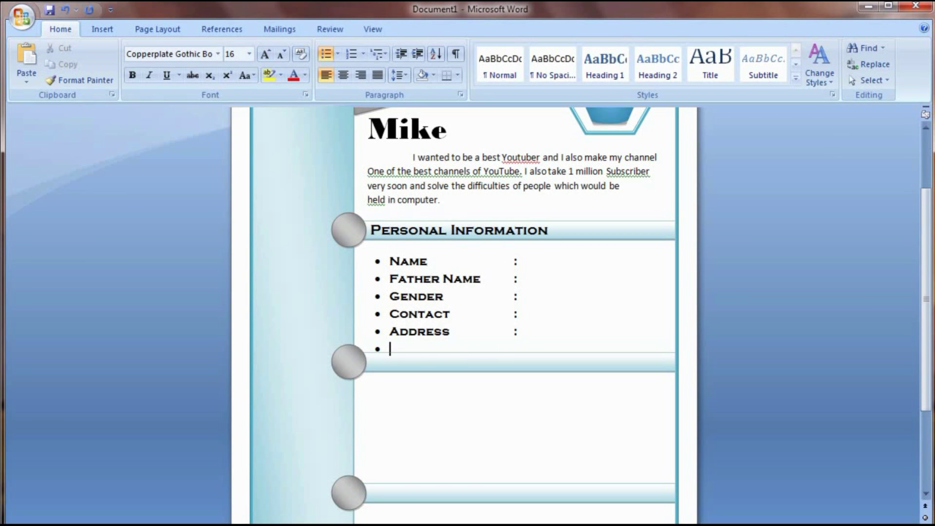
{"action": "scroll", "coordinate": [540, 330], "scroll_direction": "down", "scroll_amount": 5}
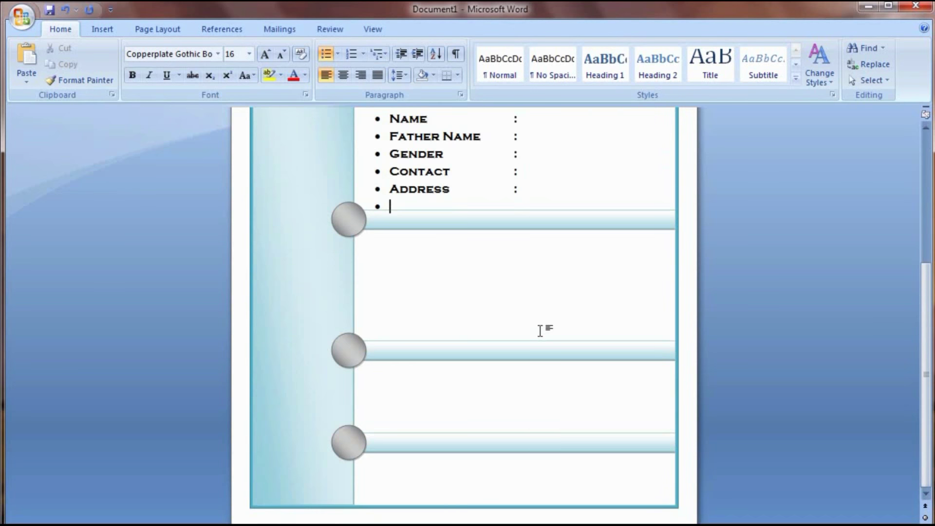
{"action": "scroll", "coordinate": [541, 328], "scroll_direction": "up", "scroll_amount": 9}
{"action": "scroll", "coordinate": [542, 331], "scroll_direction": "down", "scroll_amount": 1}
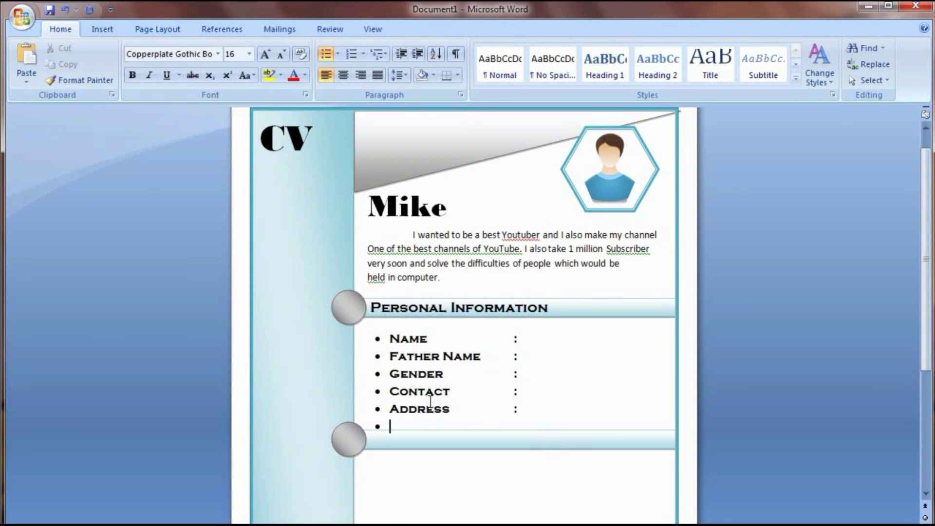
{"action": "scroll", "coordinate": [431, 401], "scroll_direction": "down", "scroll_amount": 3}
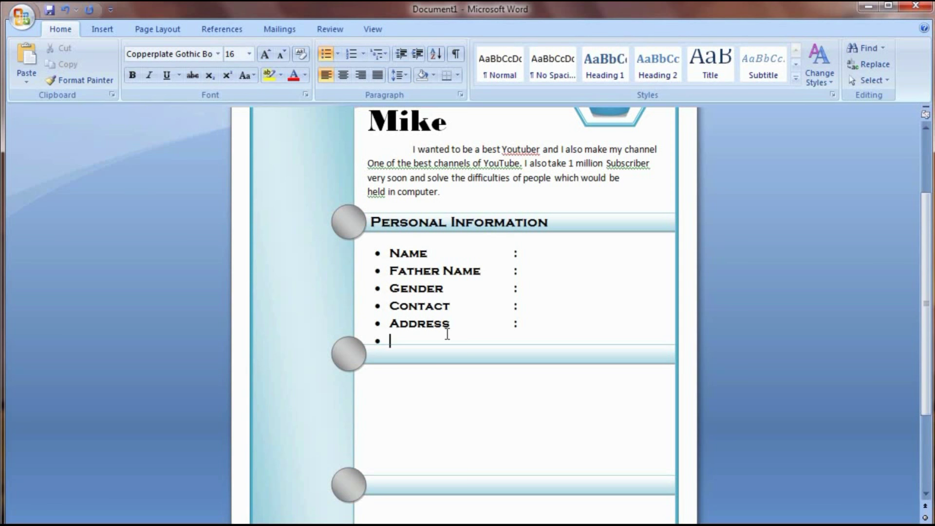
{"action": "key", "text": "ctrl+shift+n"}
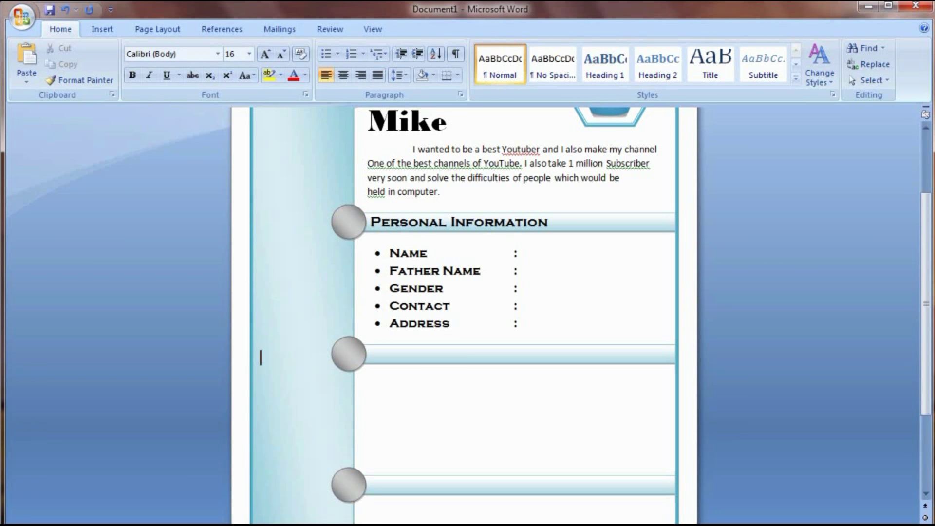
{"action": "key", "text": "Tab"}
{"action": "key", "text": "Tab"}
{"action": "key", "text": "Tab"}
{"action": "key", "text": "Tab"}
Nudge the second section bar and its grey circle slightly down, clear of the "Address" line.
{"action": "left_click", "coordinate": [460, 353]}
{"action": "key", "text": "Down"}
{"action": "key", "text": "Down"}
{"action": "key", "text": "Down"}
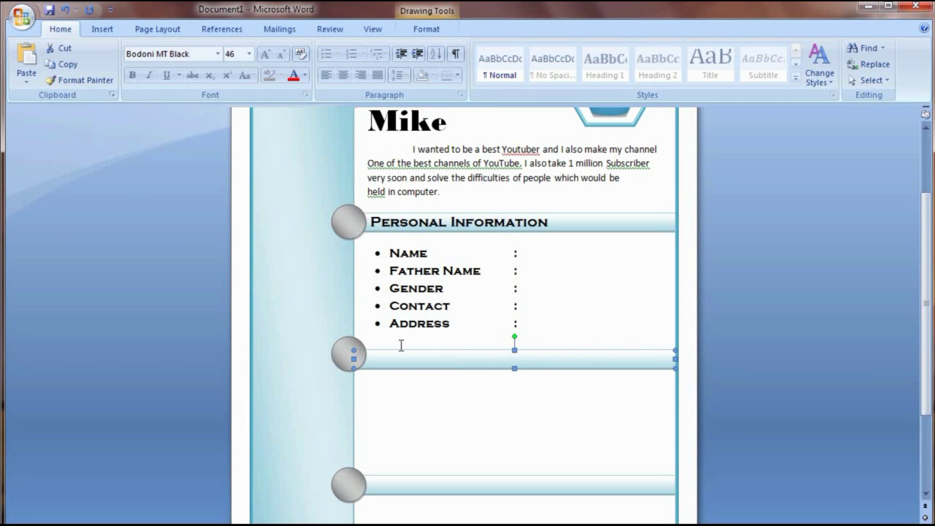
{"action": "left_click", "coordinate": [347, 355]}
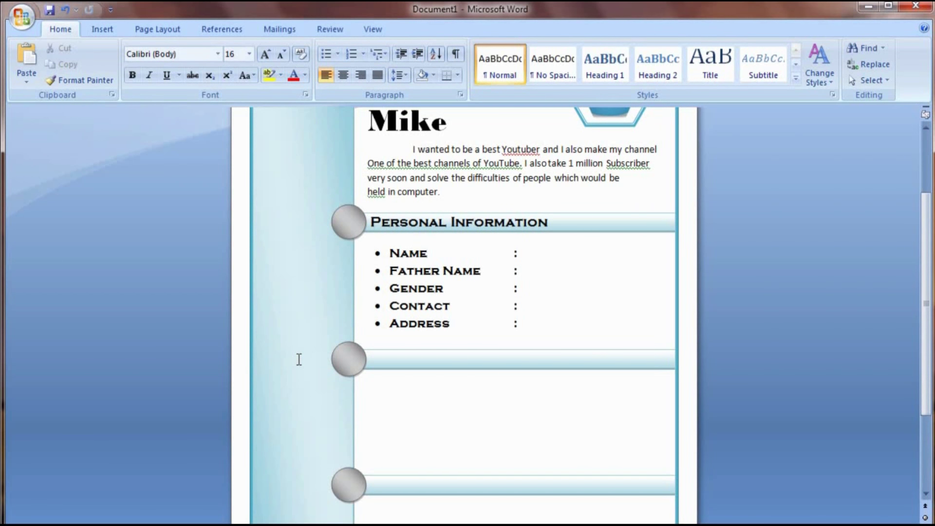
Enter the heading "Education" on the second section bar and enlarge it to font size 25.
{"action": "type", "text": "Education"}
{"action": "key", "text": "shift+Home"}
{"action": "key", "text": "ctrl+shift+period"}
{"action": "key", "text": "ctrl+shift+period"}
{"action": "key", "text": "ctrl+shift+period"}
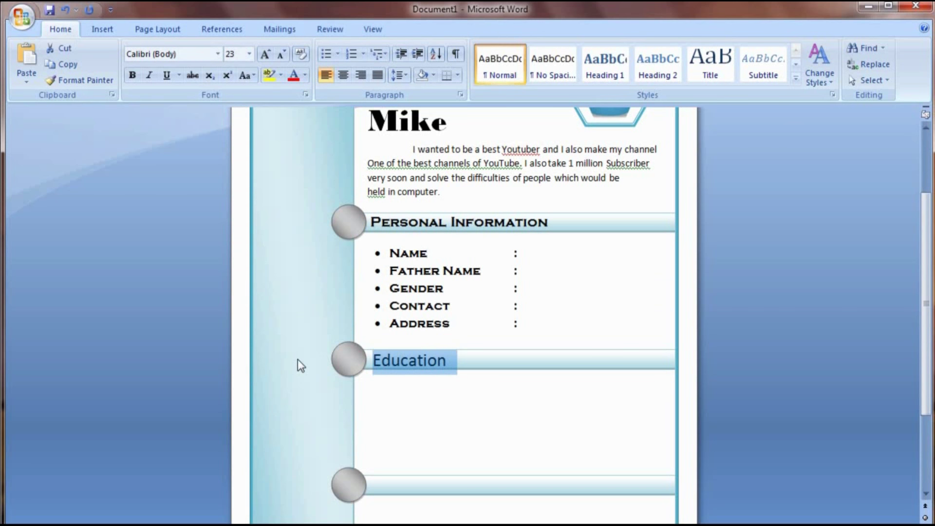
{"action": "key", "text": "ctrl+bracketright"}
{"action": "key", "text": "ctrl+bracketright"}
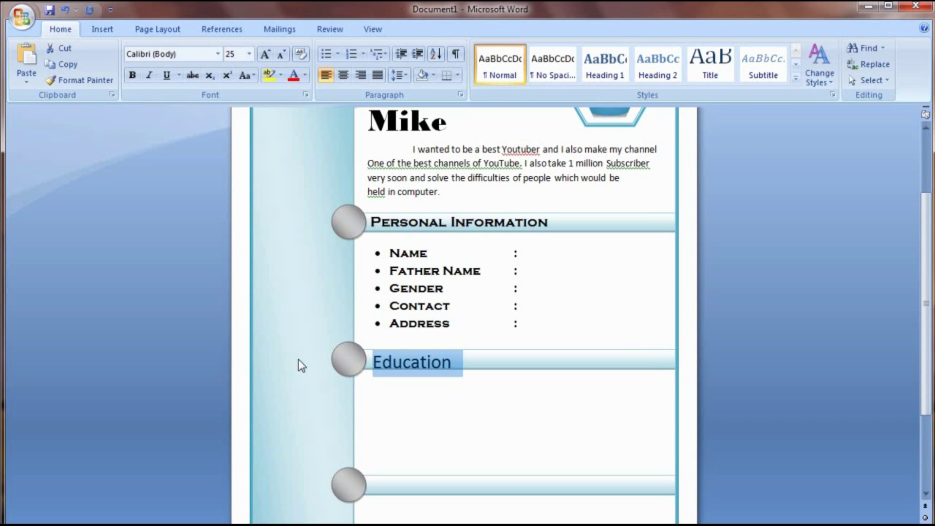
Change the "Education" heading to Copperplate Gothic Bold and reduce it to font size 21.
{"action": "left_click", "coordinate": [219, 53]}
{"action": "left_click", "coordinate": [206, 136]}
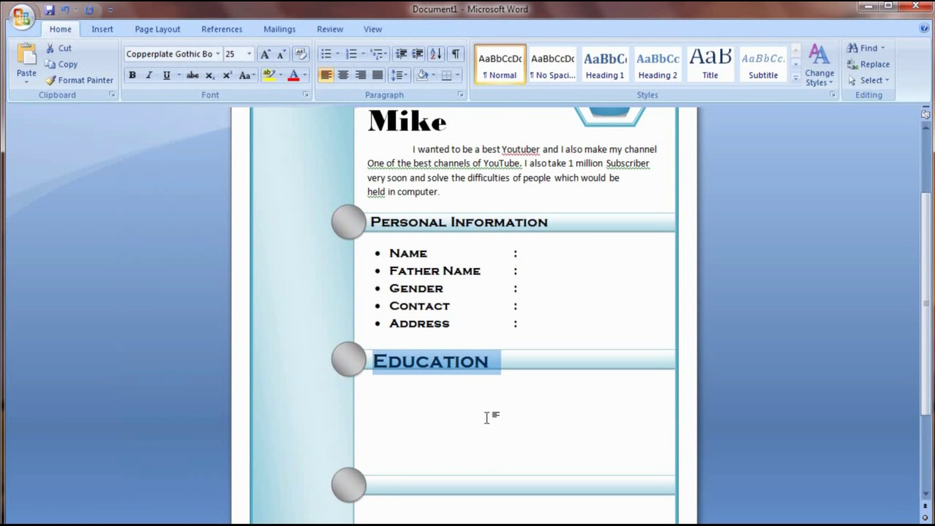
{"action": "left_click", "coordinate": [505, 369]}
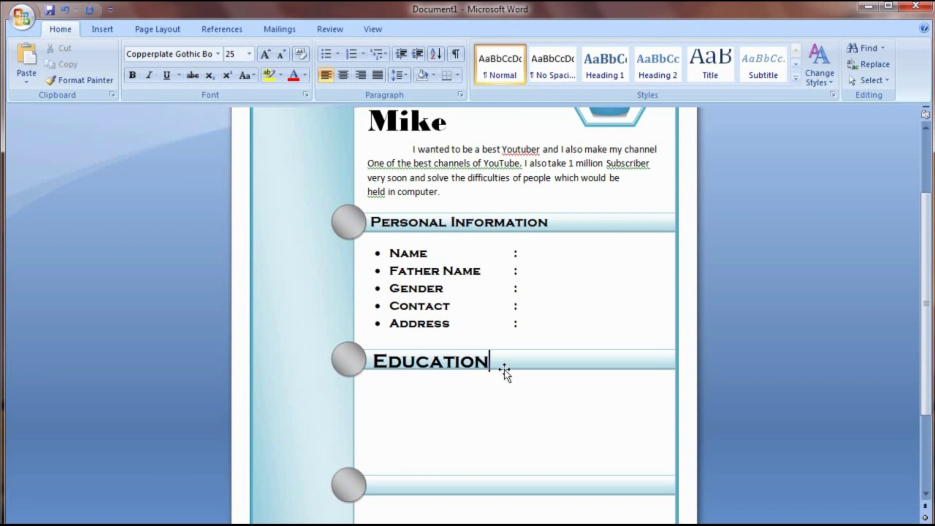
{"action": "triple_click", "coordinate": [505, 370]}
{"action": "key", "text": "ctrl+bracketleft"}
{"action": "key", "text": "ctrl+bracketleft"}
{"action": "key", "text": "ctrl+bracketleft"}
{"action": "key", "text": "ctrl+bracketleft"}
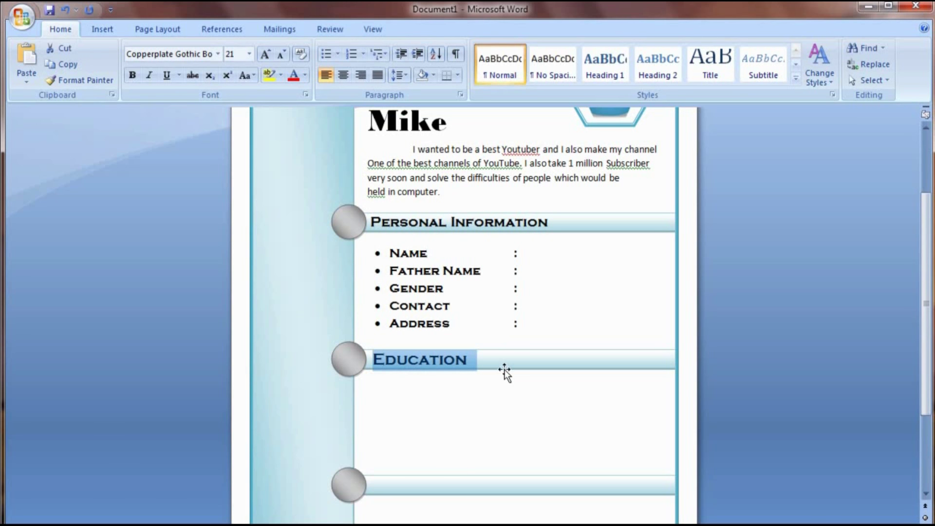
Start a line below the "Education" heading and set its font to Calibri (Body), size 15.
{"action": "scroll", "coordinate": [591, 361], "scroll_direction": "down", "scroll_amount": 1}
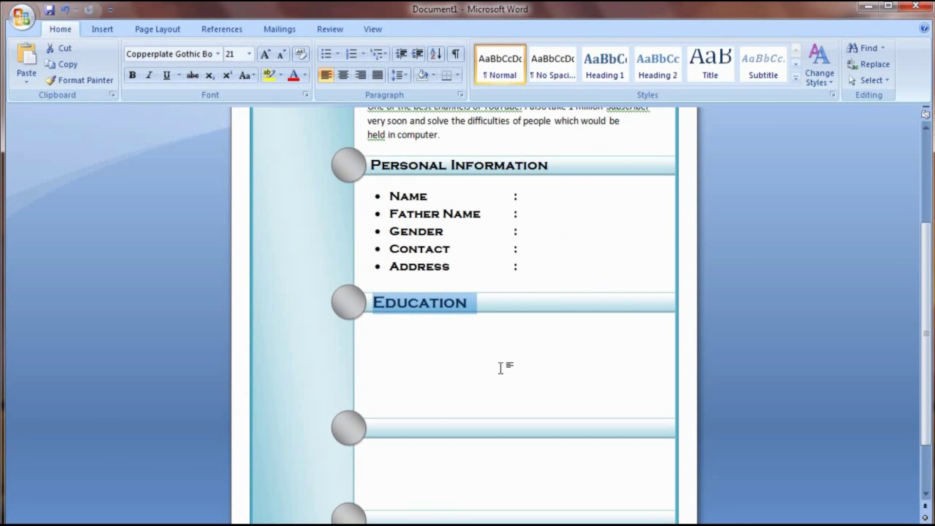
{"action": "left_click", "coordinate": [477, 306]}
{"action": "key", "text": "Return"}
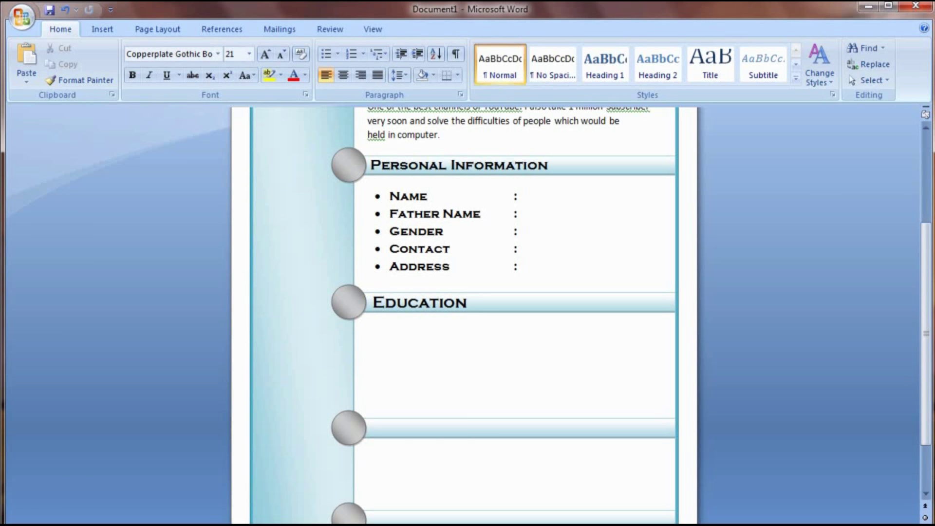
{"action": "key", "text": "ctrl+z"}
{"action": "key", "text": "Return"}
{"action": "key", "text": "ctrl+z"}
{"action": "left_click", "coordinate": [218, 53]}
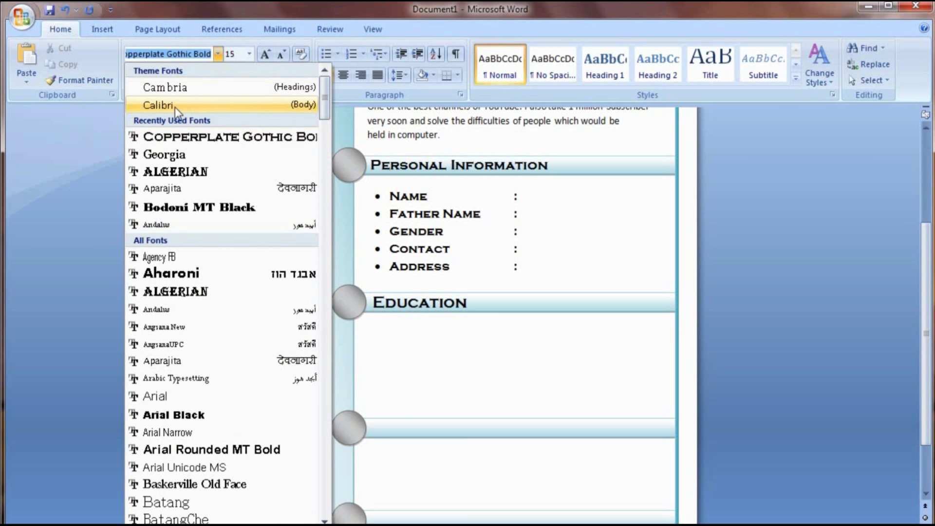
{"action": "left_click", "coordinate": [174, 106]}
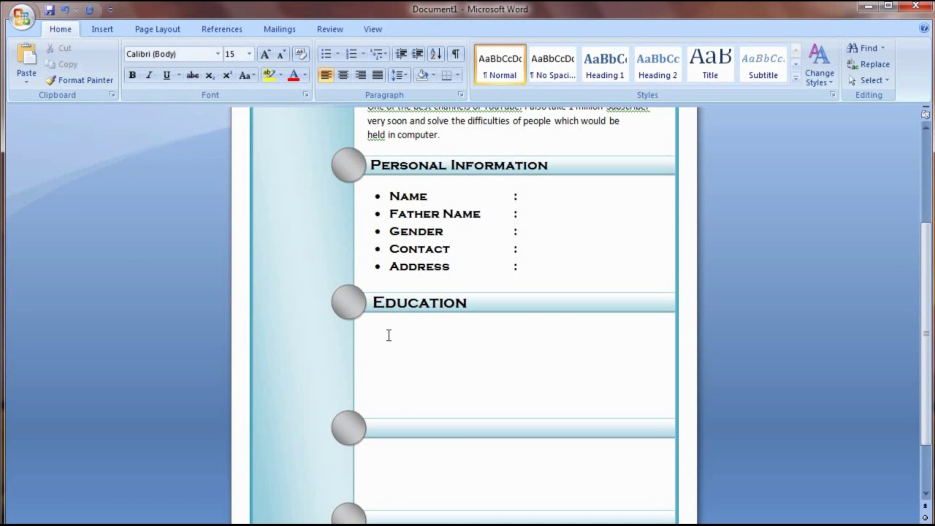
Start a bulleted list under "Education" with the text "Matriculation (from your School".
{"action": "type", "text": "*"}
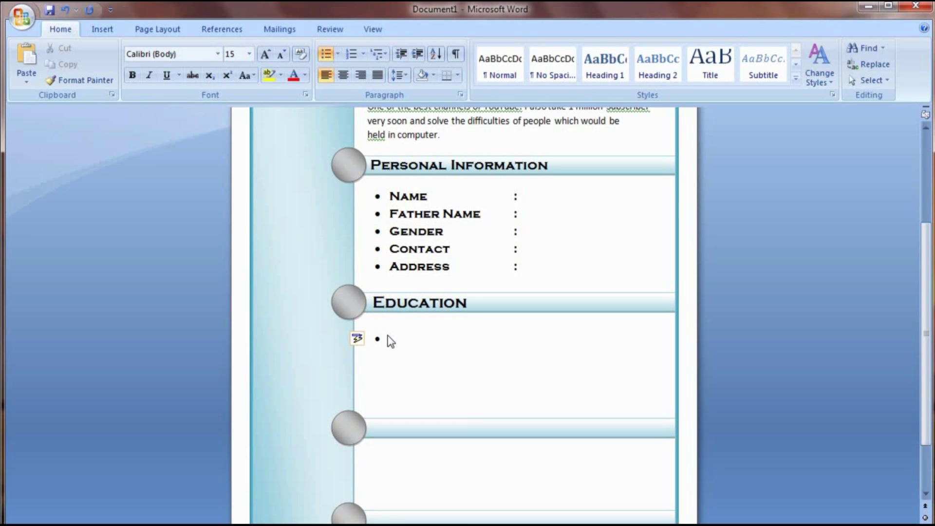
{"action": "type", "text": "Matriculation (from "}
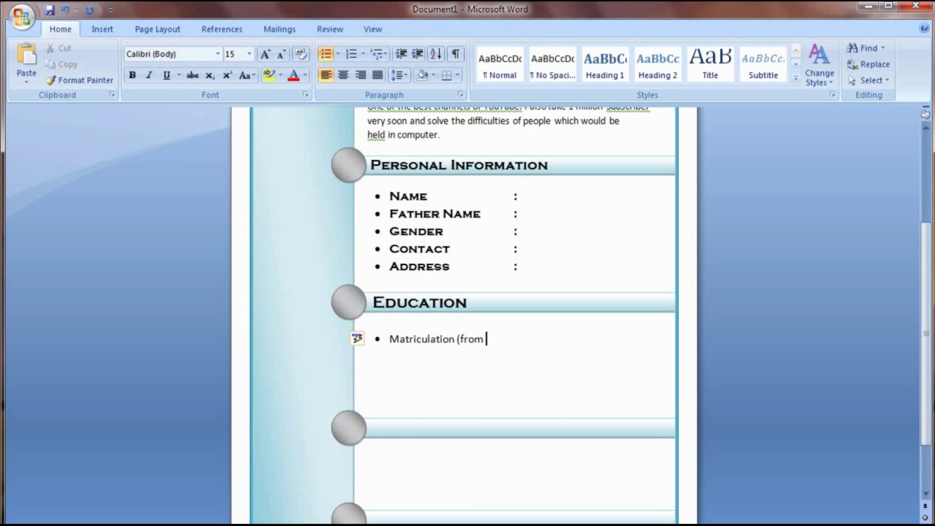
{"action": "type", "text": "your School"}
Insert "Name of" before "your School" in the Matriculation bullet and close the parenthesis.
{"action": "key", "text": "Left"}
{"action": "key", "text": "Left"}
{"action": "key", "text": "Left"}
{"action": "key", "text": "Left"}
{"action": "key", "text": "Left"}
{"action": "key", "text": "Left"}
{"action": "key", "text": "Left"}
{"action": "key", "text": "Left"}
{"action": "key", "text": "Left"}
{"action": "key", "text": "Left"}
{"action": "key", "text": "Left"}
{"action": "type", "text": "Name  "}
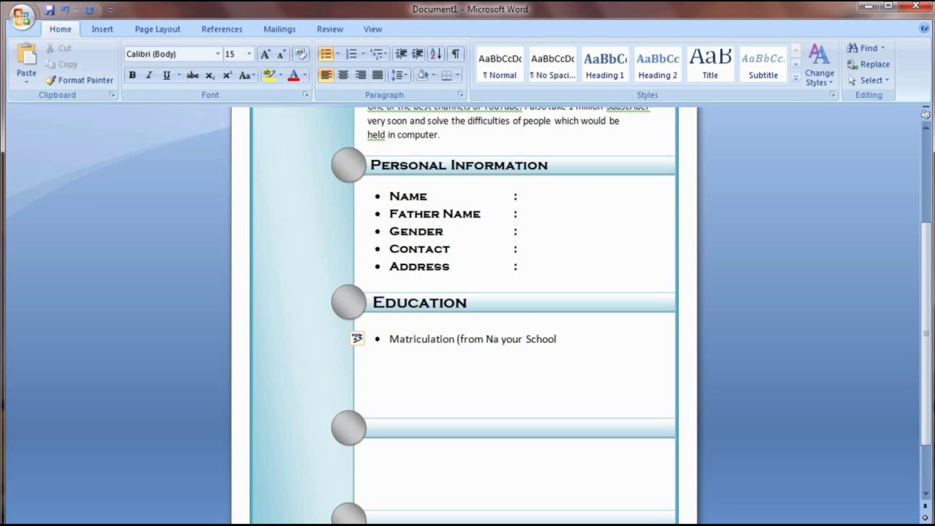
{"action": "type", "text": "of "}
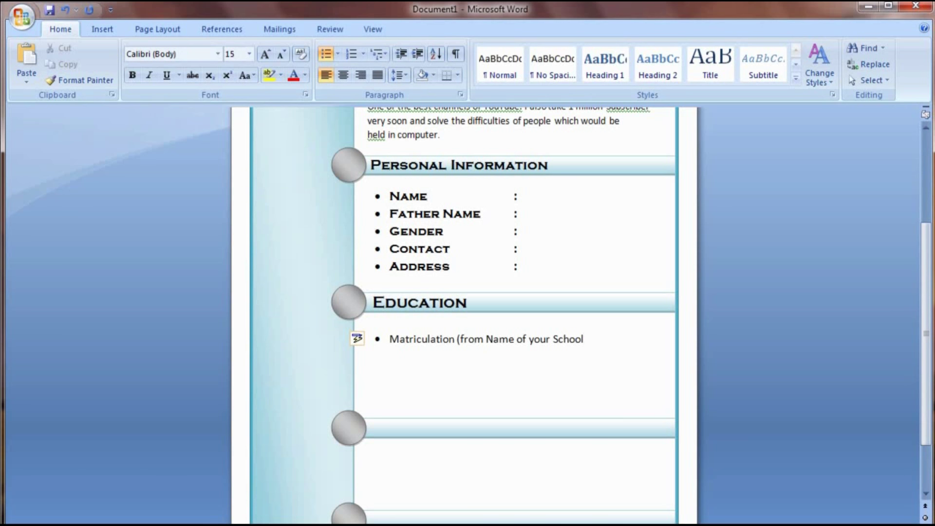
{"action": "type", "text": ")"}
Add a second bullet reading "Intermidiate" below the Matriculation bullet under "Education".
{"action": "key", "text": "Return"}
{"action": "type", "text": "Intermidiate"}
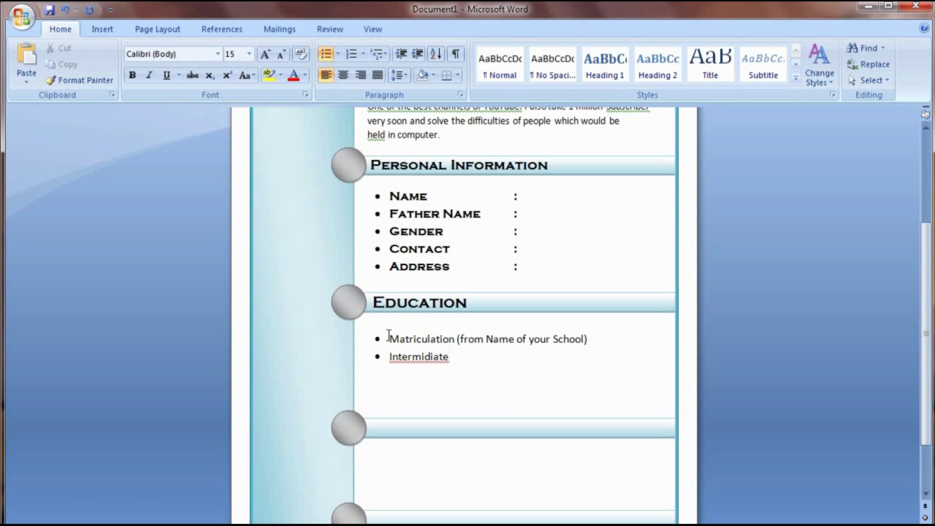
{"action": "key", "text": "shift+F10"}
{"action": "key", "text": "Down"}
{"action": "key", "text": "Down"}
{"action": "key", "text": "Up"}
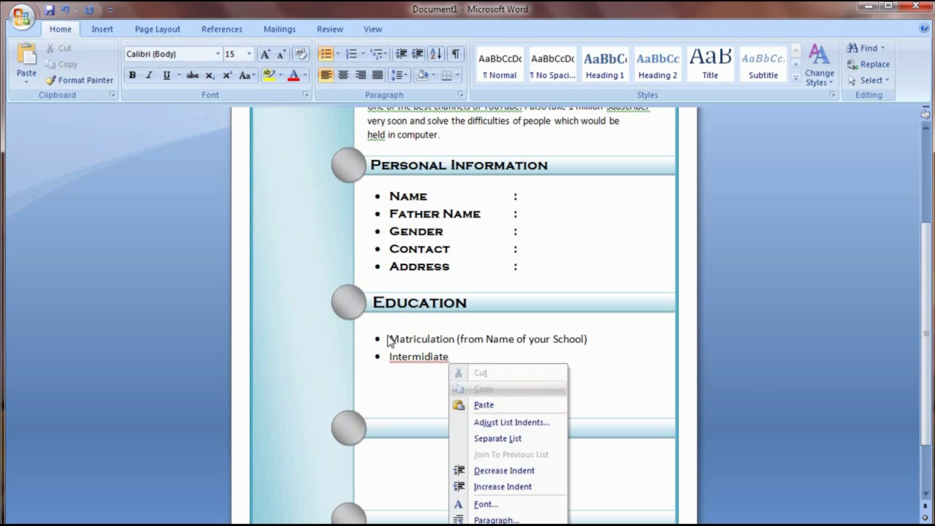
Correct the misspelled word in the second Education bullet to the suggested "Intermediate".
{"action": "left_click", "coordinate": [431, 359]}
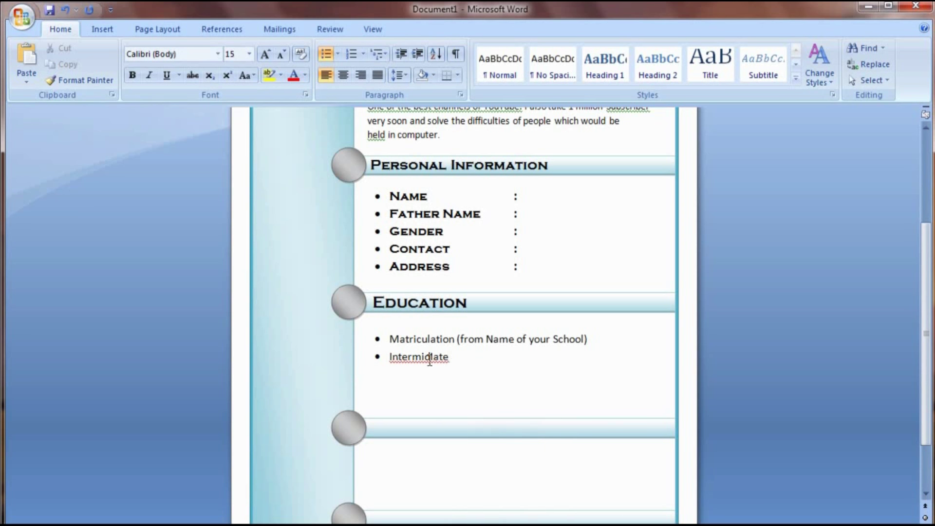
{"action": "right_click", "coordinate": [431, 359]}
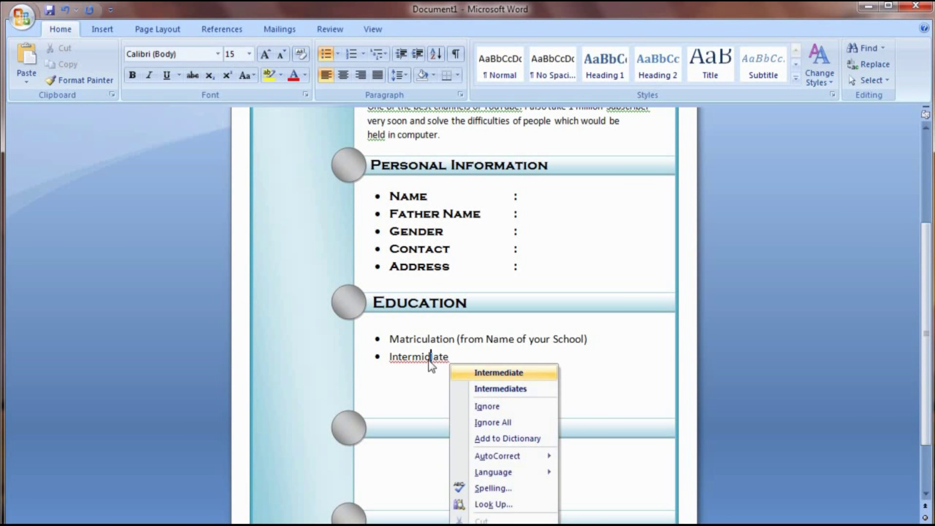
{"action": "key", "text": "Return"}
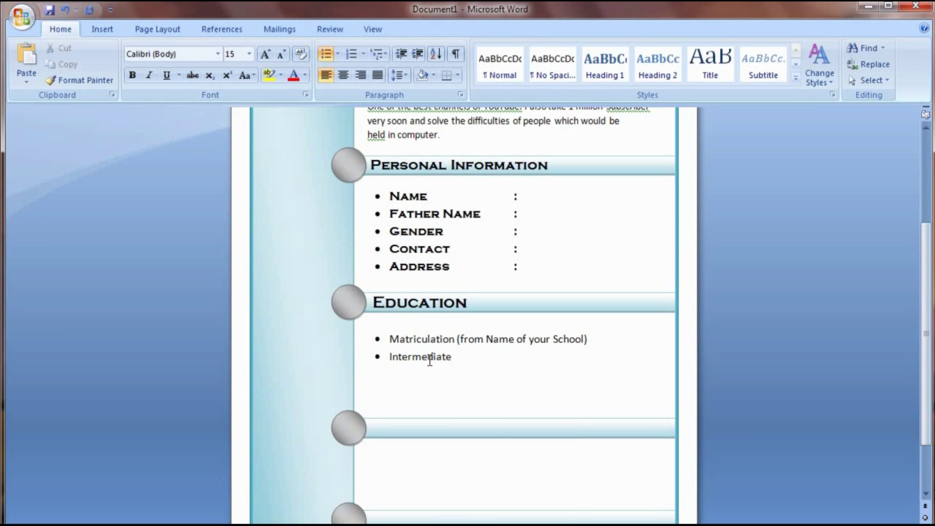
Copy "(from Name of your School)" from the Matriculation bullet and paste it after "Intermediate".
{"action": "key", "text": "Up"}
{"action": "key", "text": "ctrl+Right"}
{"action": "key", "text": "shift+End"}
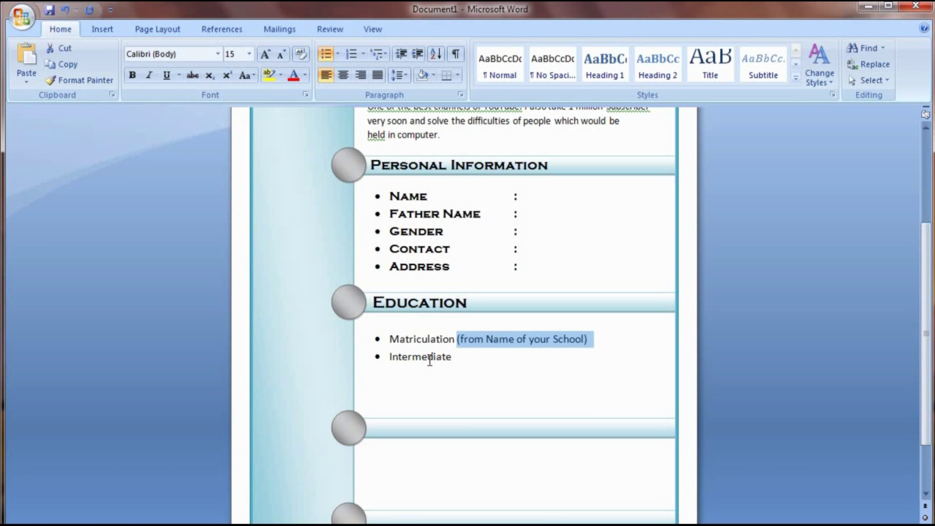
{"action": "key", "text": "ctrl+c"}
{"action": "key", "text": "Down"}
{"action": "key", "text": "ctrl+v"}
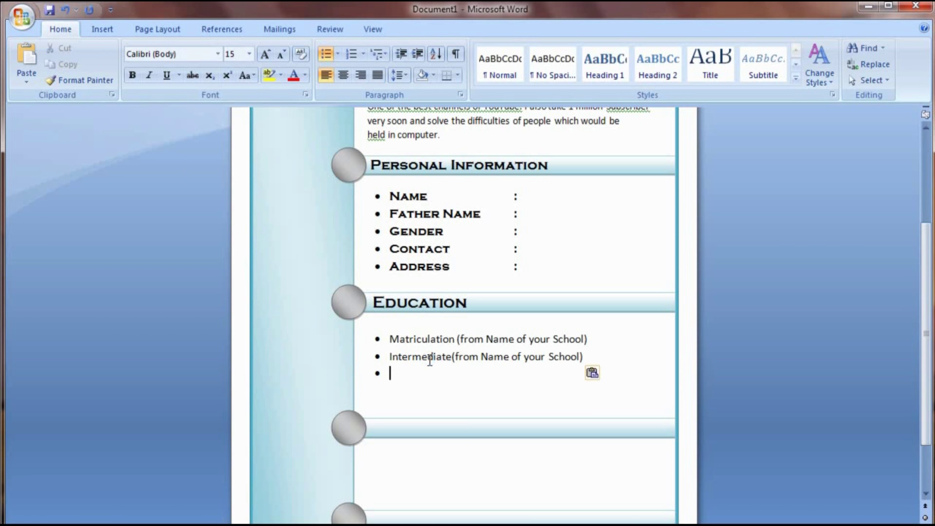
Add a space after "Intermediate" and replace "School" with "Collage" inside its parentheses.
{"action": "key", "text": "Left"}
{"action": "key", "text": "ctrl+Left"}
{"action": "key", "text": "ctrl+Left"}
{"action": "key", "text": "ctrl+Left"}
{"action": "key", "text": "ctrl+Left"}
{"action": "key", "text": "ctrl+Left"}
{"action": "key", "text": "ctrl+Left"}
{"action": "left_click", "coordinate": [430, 360]}
{"action": "key", "text": "Right"}
{"action": "key", "text": "Right"}
{"action": "key", "text": "Right"}
{"action": "key", "text": "Right"}
{"action": "key", "text": "Right"}
{"action": "key", "text": "Right"}
{"action": "key", "text": "Left"}
{"action": "key", "text": "Right"}
{"action": "key", "text": "Right"}
{"action": "key", "text": "Right"}
{"action": "key", "text": "Right"}
{"action": "key", "text": "Right"}
{"action": "key", "text": "Right"}
{"action": "key", "text": "Right"}
{"action": "key", "text": "Right"}
{"action": "key", "text": "Right"}
{"action": "key", "text": "Right"}
{"action": "key", "text": "Right"}
{"action": "key", "text": "Right"}
{"action": "key", "text": "Right"}
{"action": "key", "text": "Right"}
{"action": "key", "text": "Right"}
{"action": "key", "text": "Right"}
{"action": "key", "text": "Right"}
{"action": "key", "text": "Right"}
{"action": "key", "text": "Right"}
{"action": "key", "text": "Right"}
{"action": "key", "text": "Right"}
{"action": "key", "text": "Right"}
{"action": "key", "text": "Right"}
{"action": "key", "text": "Right"}
{"action": "key", "text": "shift+Left"}
{"action": "key", "text": "shift+Left"}
{"action": "key", "text": "shift+Left"}
{"action": "key", "text": "shift+Left"}
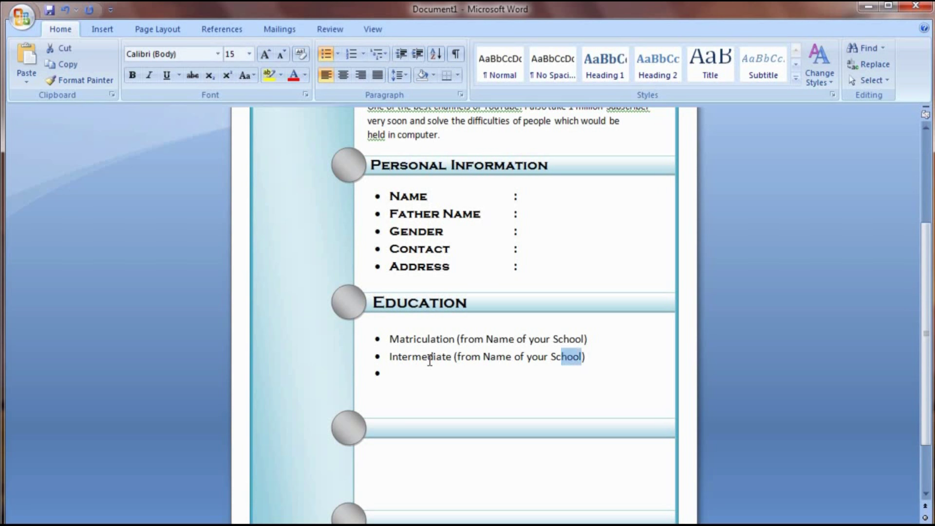
{"action": "key", "text": "shift+Left"}
{"action": "key", "text": "shift+Left"}
{"action": "type", "text": "Collage"}
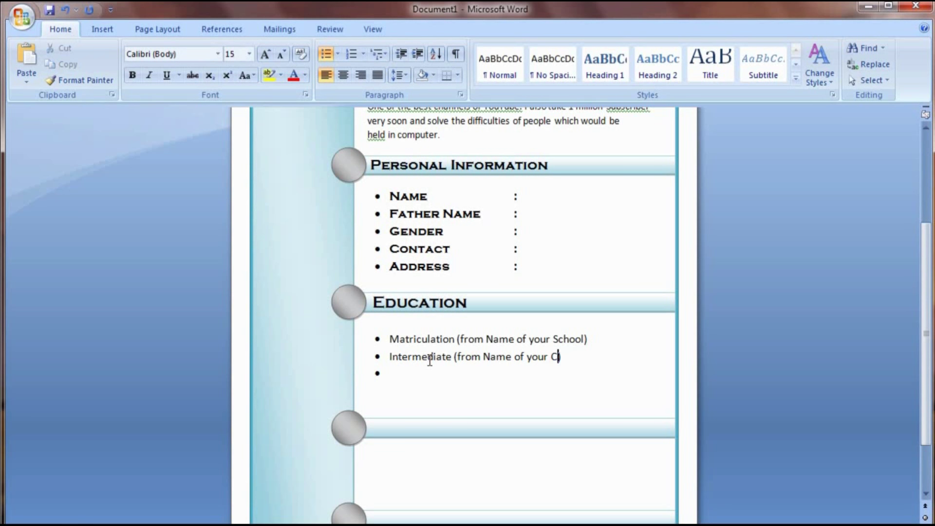
Add a third Education bullet reading "BSSE (from Name of yur University".
{"action": "key", "text": "Right"}
{"action": "key", "text": "Down"}
{"action": "key", "text": "Up"}
{"action": "key", "text": "Return"}
{"action": "type", "text": "BSSE"}
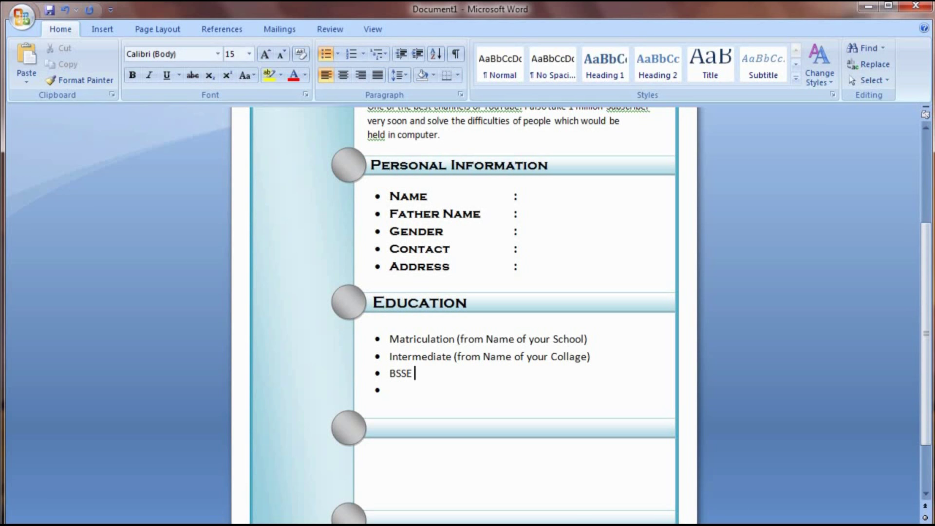
{"action": "type", "text": "(from Name "}
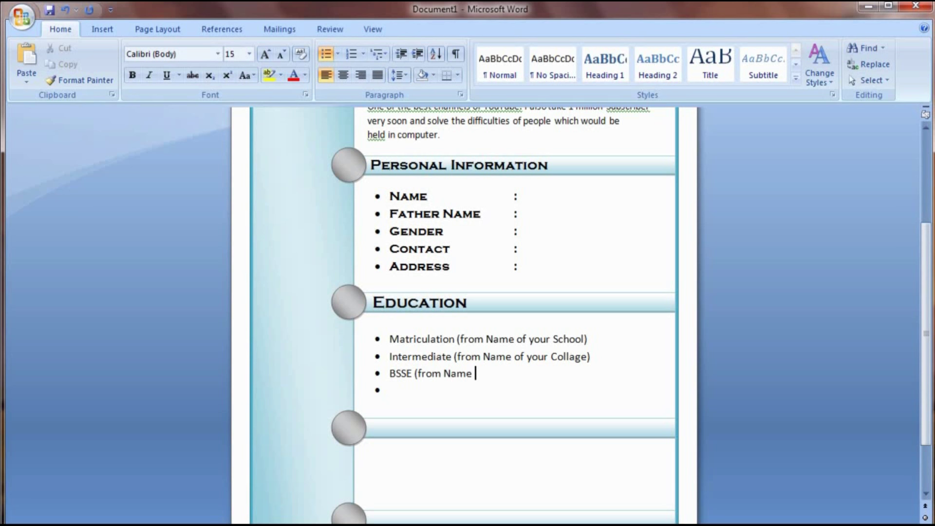
{"action": "type", "text": "of yur Universi"}
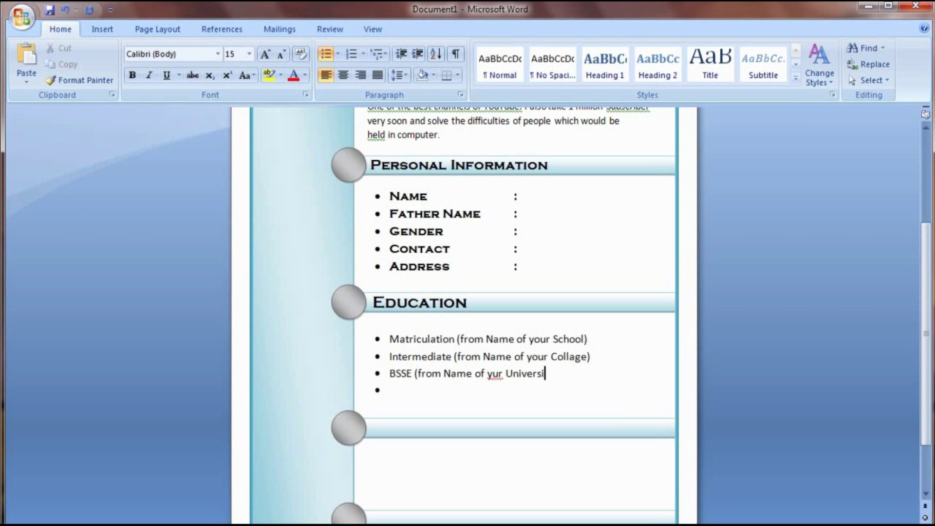
{"action": "type", "text": "ty"}
Correct "yur" to "your" in the BSSE bullet, close its parenthesis, and end the bulleted list.
{"action": "key", "text": "Left"}
{"action": "key", "text": "Left"}
{"action": "key", "text": "Left"}
{"action": "key", "text": "Left"}
{"action": "key", "text": "Left"}
{"action": "key", "text": "Left"}
{"action": "key", "text": "Left"}
{"action": "key", "text": "Left"}
{"action": "key", "text": "Left"}
{"action": "key", "text": "Left"}
{"action": "key", "text": "Left"}
{"action": "key", "text": "Left"}
{"action": "key", "text": "Left"}
{"action": "key", "text": "Left"}
{"action": "key", "text": "Left"}
{"action": "key", "text": "Right"}
{"action": "key", "text": "Right"}
{"action": "type", "text": "o"}
{"action": "key", "text": "End"}
{"action": "type", "text": ")"}
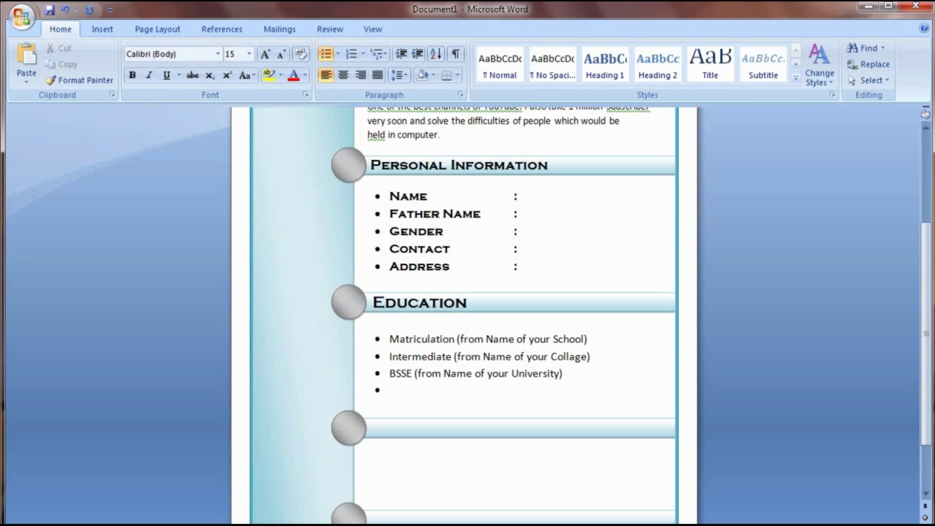
{"action": "key", "text": "Return"}
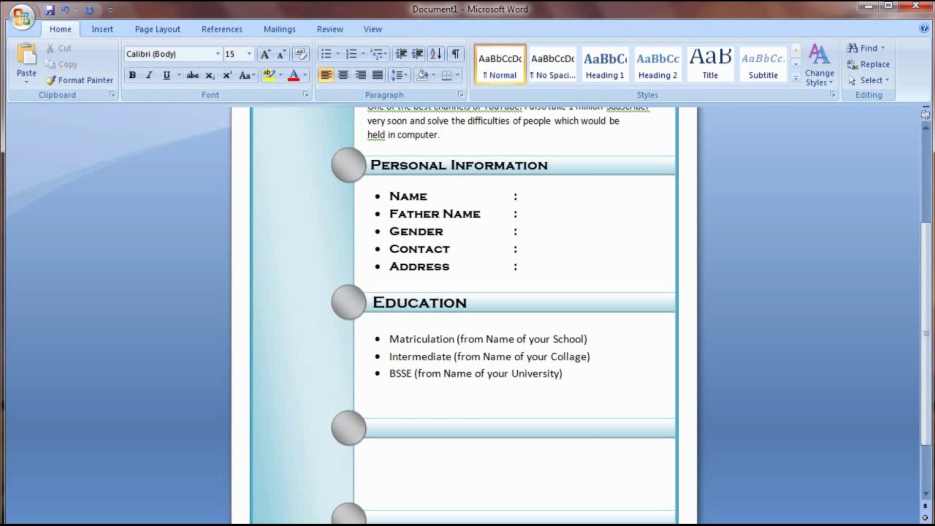
Move the empty heading bar below the Education list, together with its circle, up close beneath the BSSE bullet.
{"action": "scroll", "coordinate": [463, 293], "scroll_direction": "down", "scroll_amount": 3}
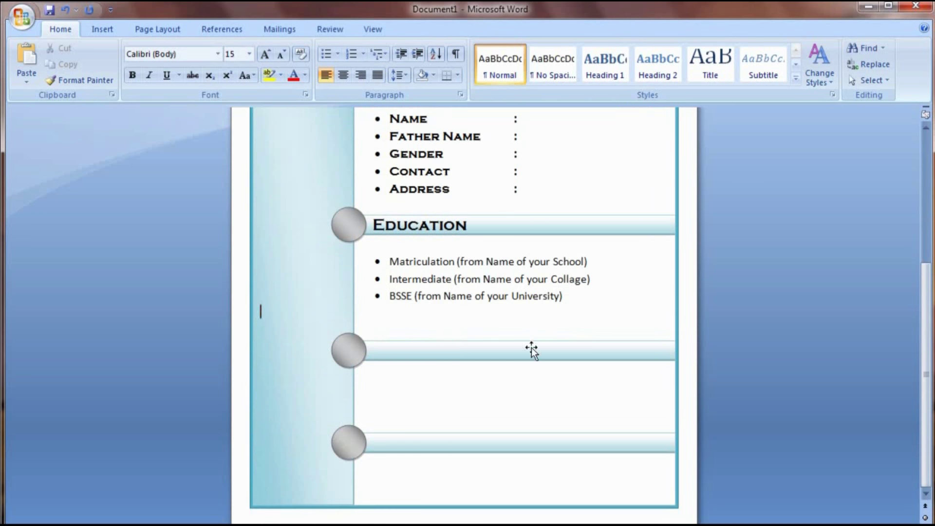
{"action": "left_click", "coordinate": [481, 356]}
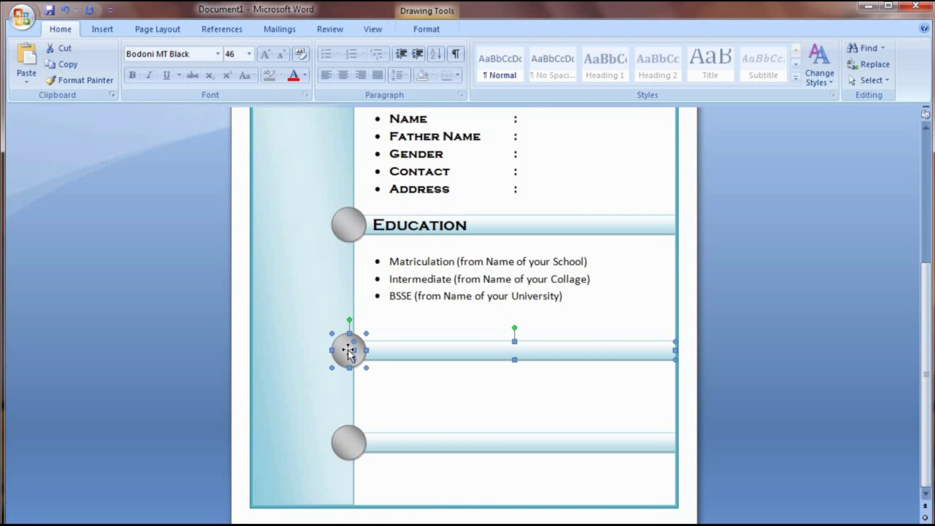
{"action": "key", "text": "Up"}
{"action": "key", "text": "Up"}
{"action": "key", "text": "Up"}
{"action": "key", "text": "Up"}
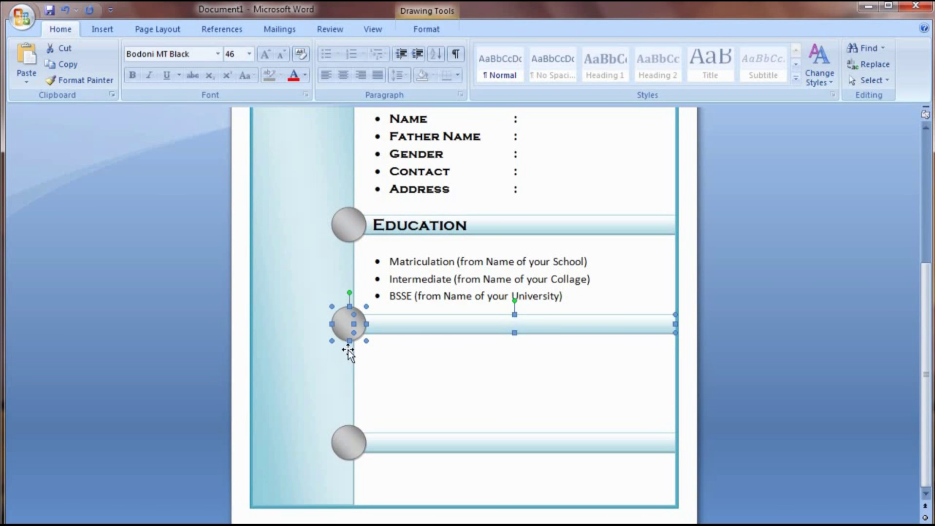
{"action": "key", "text": "Up"}
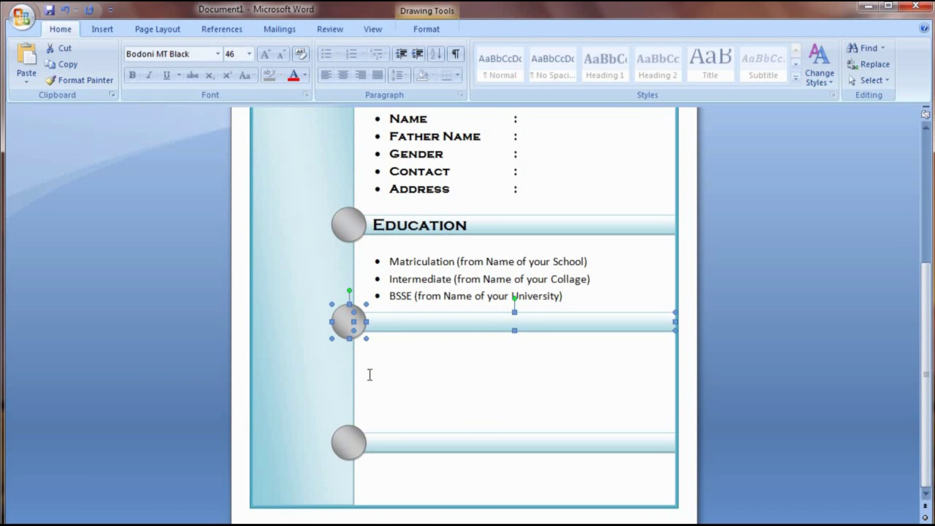
{"action": "left_click", "coordinate": [287, 331]}
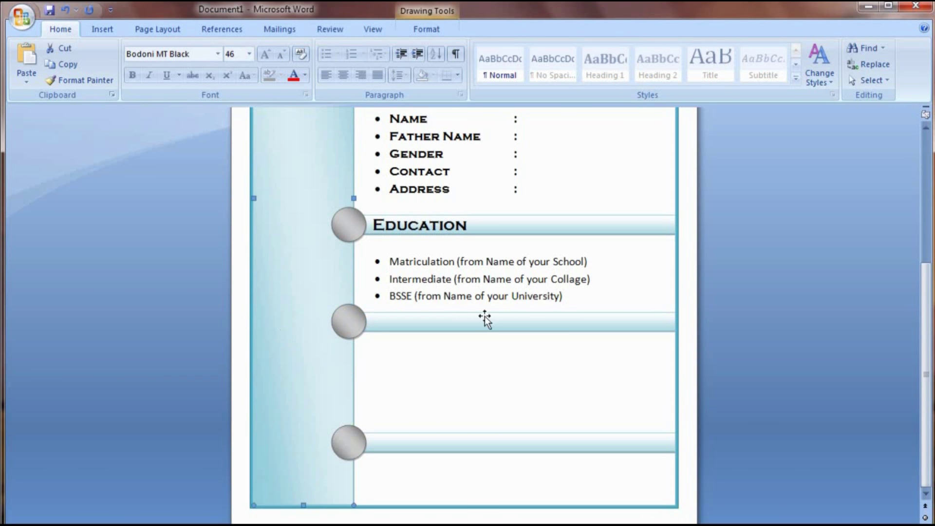
Start an unbulleted line below the BSSE bullet and indent it to the start of the empty heading bar.
{"action": "left_click", "coordinate": [565, 301]}
{"action": "key", "text": "Return"}
{"action": "key", "text": "Return"}
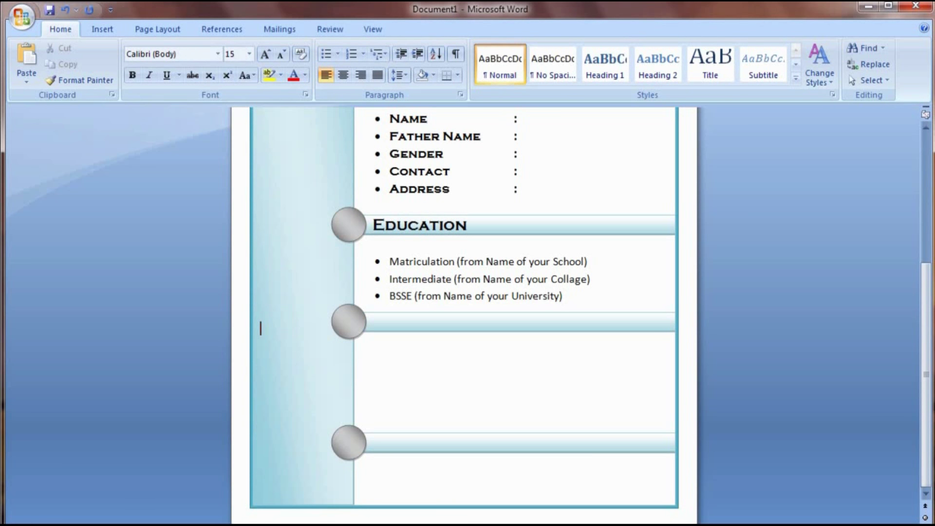
{"action": "key", "text": "Tab"}
{"action": "key", "text": "Tab"}
{"action": "key", "text": "Tab"}
Nudge the heading bar below the Education list and its circle slightly down, keeping the two aligned.
{"action": "left_click", "coordinate": [533, 319]}
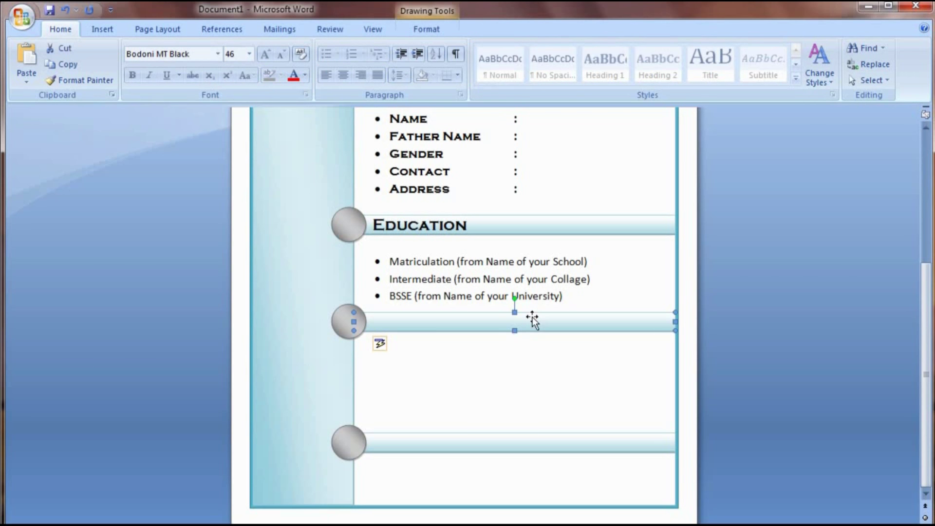
{"action": "key", "text": "Down"}
{"action": "key", "text": "Down"}
{"action": "key", "text": "Down"}
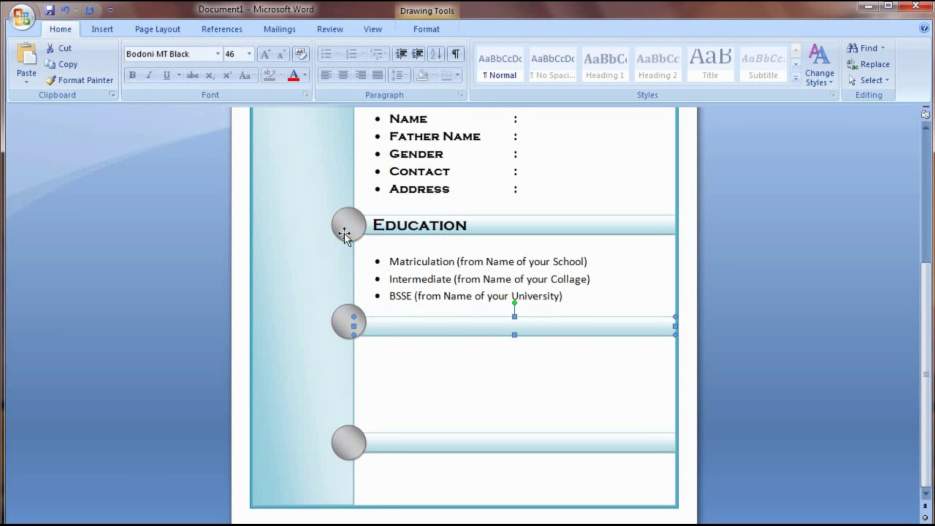
{"action": "left_click", "coordinate": [341, 322]}
{"action": "key", "text": "Down"}
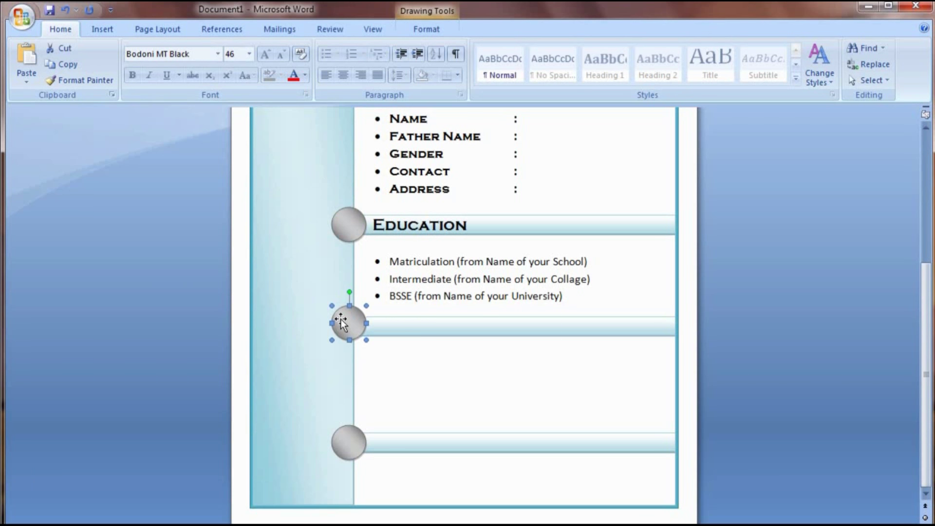
Enter the heading text "Professional Skills" on the bar below the Education list.
{"action": "left_click", "coordinate": [301, 336]}
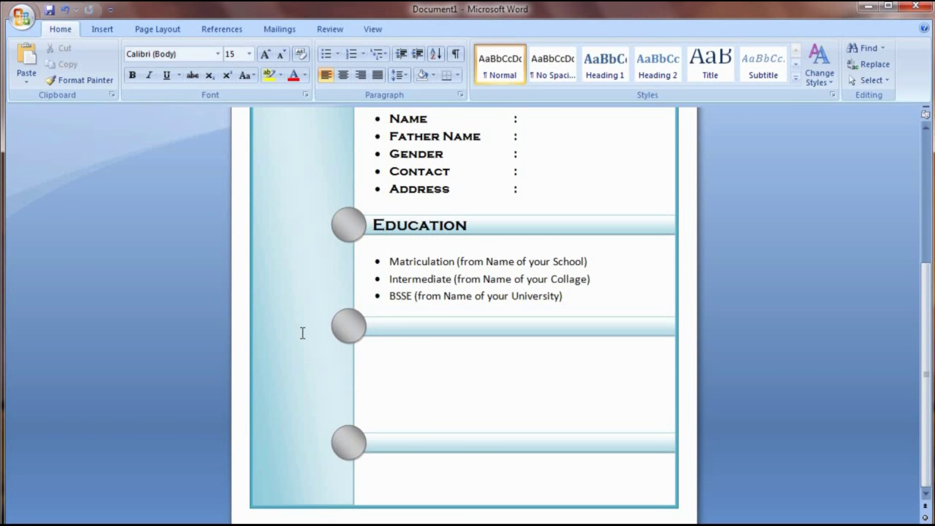
{"action": "type", "text": "Professional Skil"}
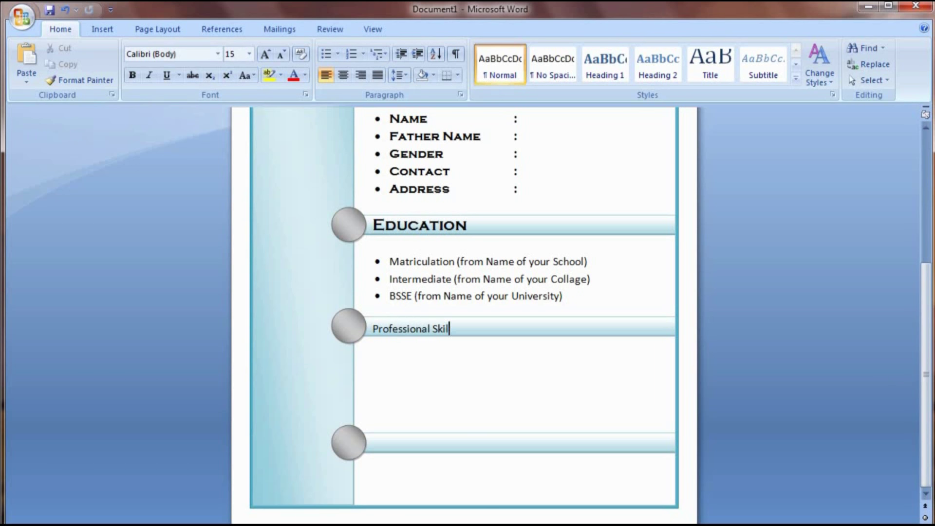
{"action": "type", "text": "ls"}
Format the "Professional Skills" heading in Copperplate Gothic Bold at font size 20.
{"action": "key", "text": "shift+Home"}
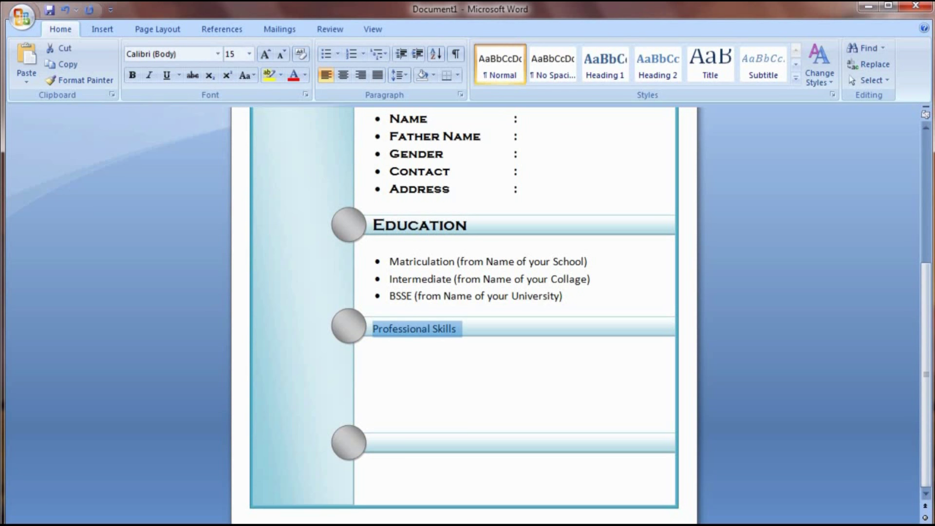
{"action": "left_click", "coordinate": [218, 54]}
{"action": "left_click", "coordinate": [217, 138]}
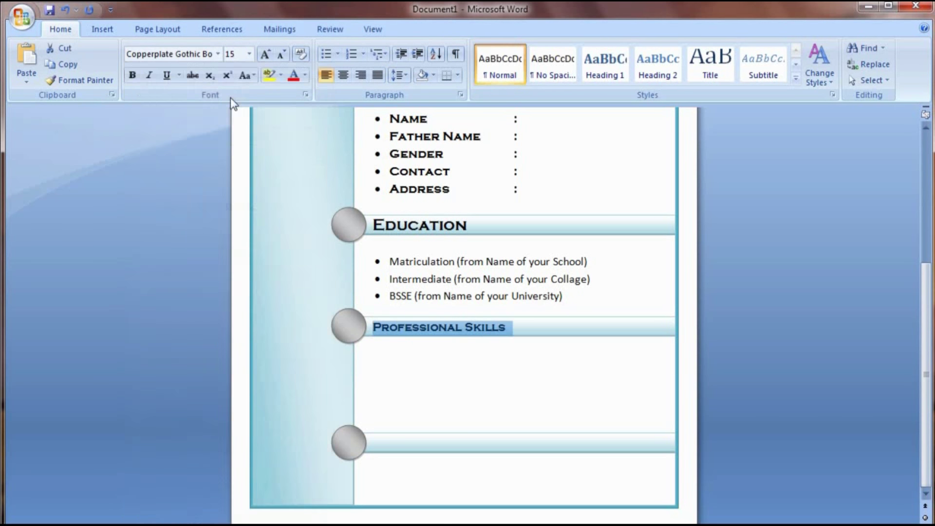
{"action": "left_click", "coordinate": [249, 54]}
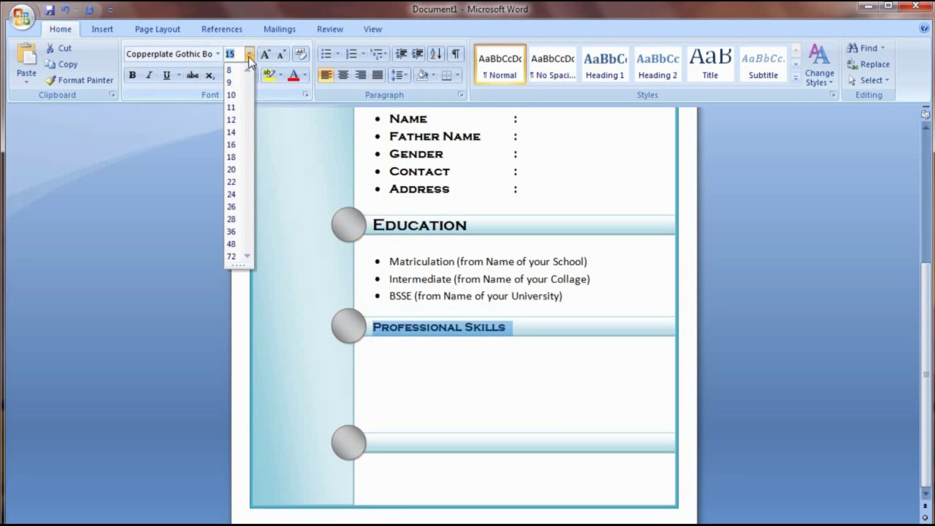
{"action": "left_click", "coordinate": [232, 183]}
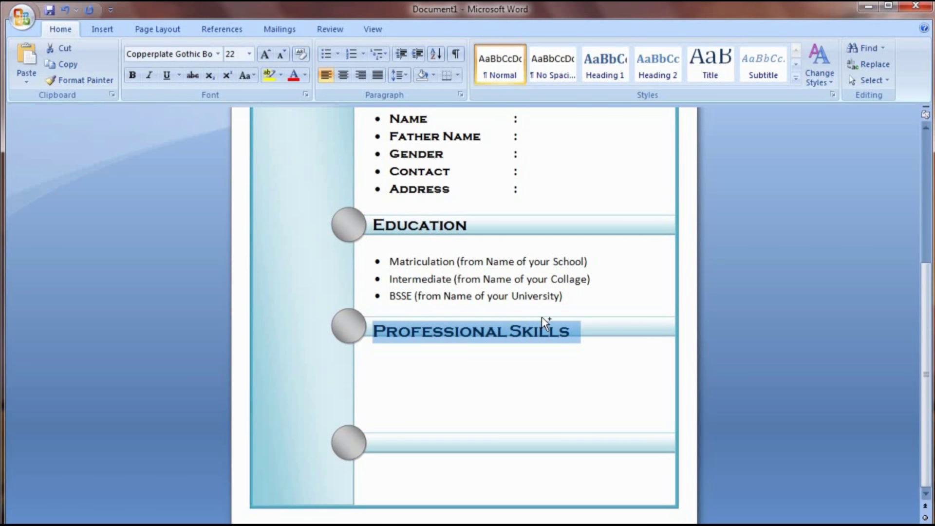
{"action": "key", "text": "ctrl+bracketleft"}
{"action": "key", "text": "ctrl+bracketleft"}
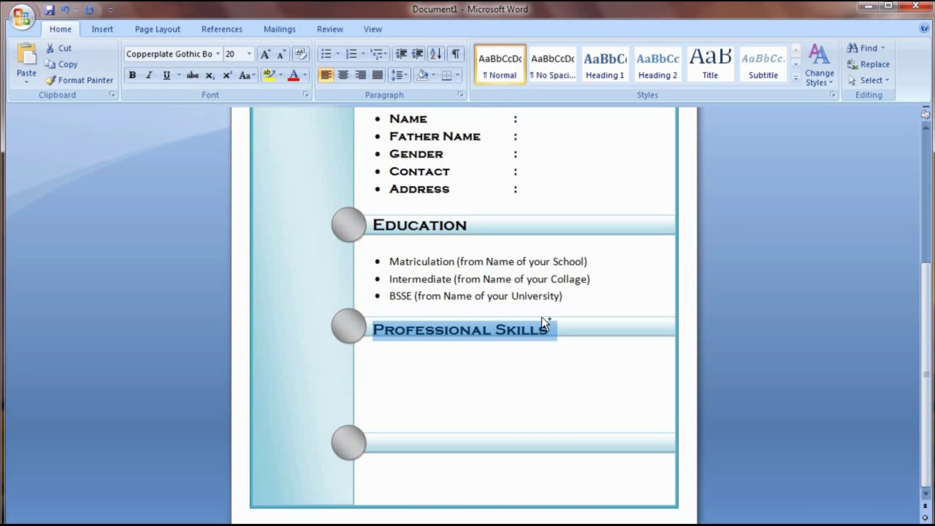
Nudge the bar and circle behind "Professional Skills" slightly down to line up with the heading text.
{"action": "left_click", "coordinate": [575, 323]}
{"action": "key", "text": "Down"}
{"action": "key", "text": "Down"}
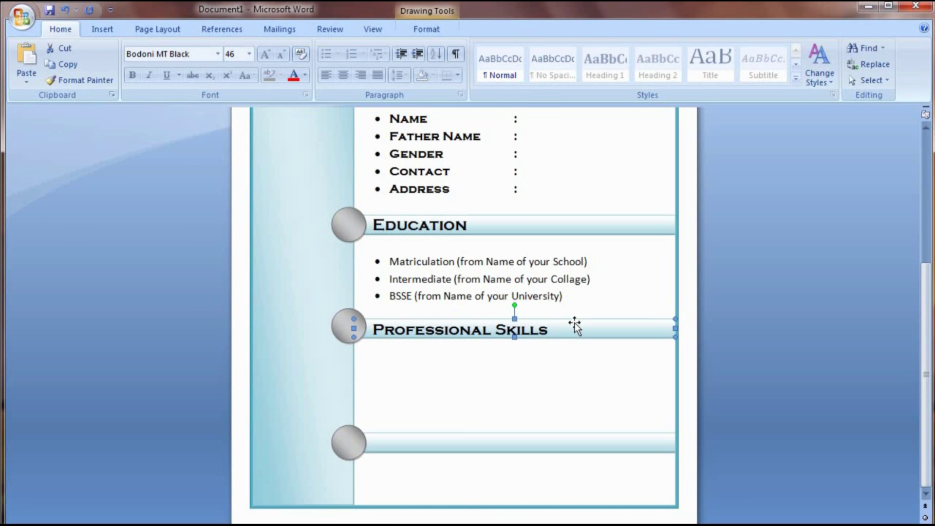
{"action": "left_click", "coordinate": [343, 325]}
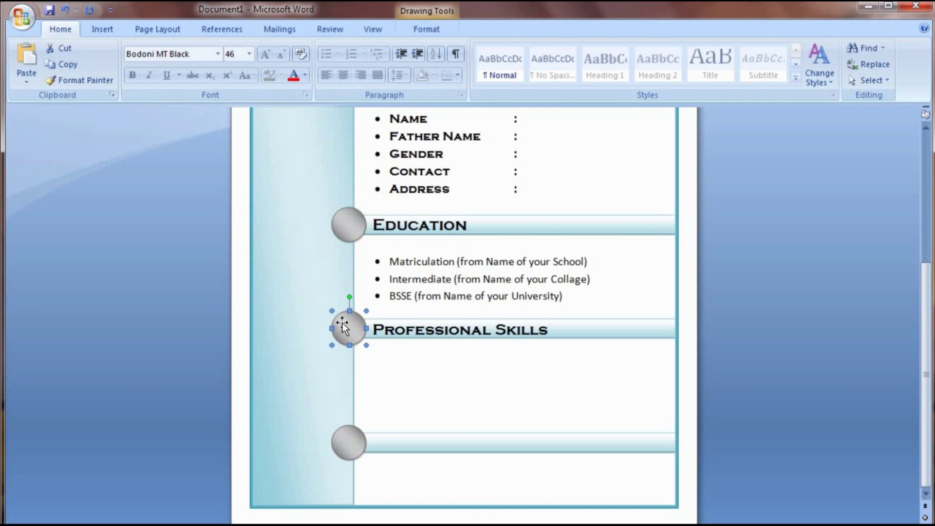
Start a bulleted list on a line below "Professional Skills" in Calibri (Body), size 12.
{"action": "left_click", "coordinate": [550, 330]}
{"action": "key", "text": "Return"}
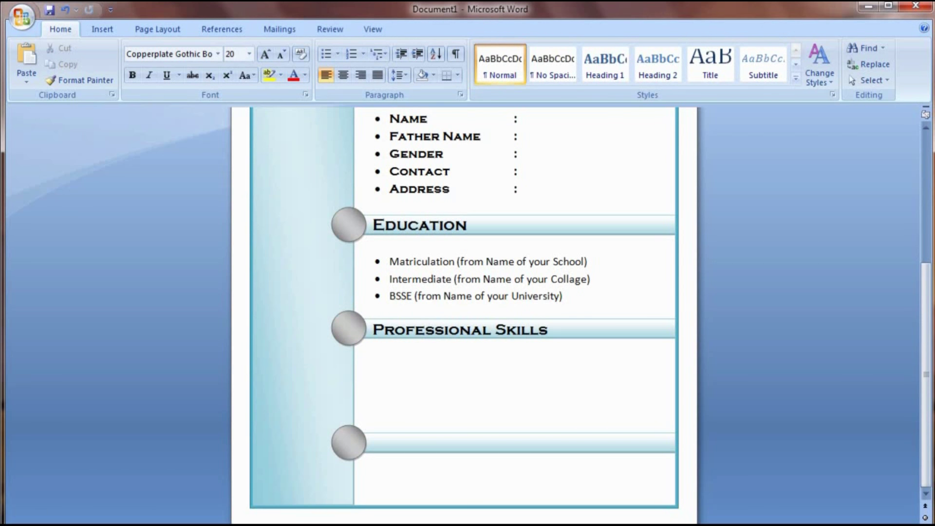
{"action": "key", "text": "ctrl+z"}
{"action": "key", "text": "Return"}
{"action": "left_click", "coordinate": [217, 53]}
{"action": "left_click", "coordinate": [194, 104]}
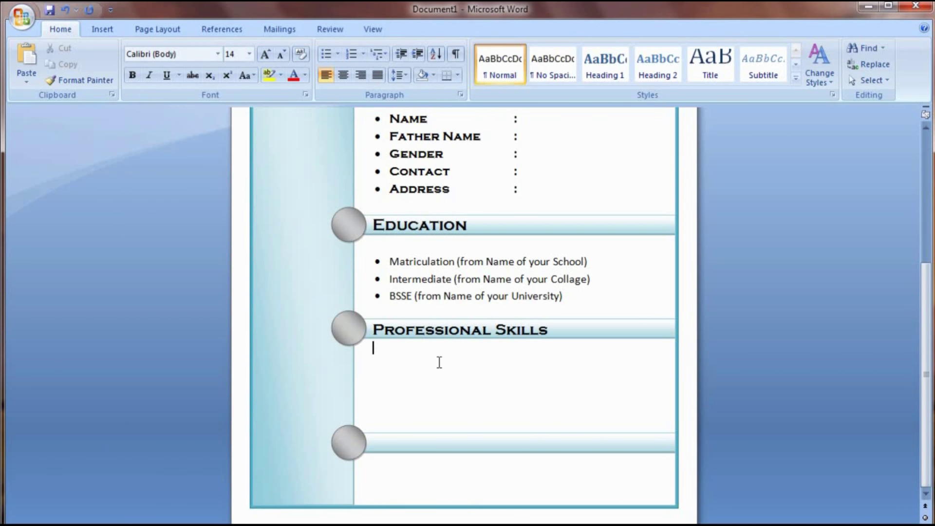
{"action": "key", "text": "ctrl+bracketleft"}
{"action": "type", "text": "*"}
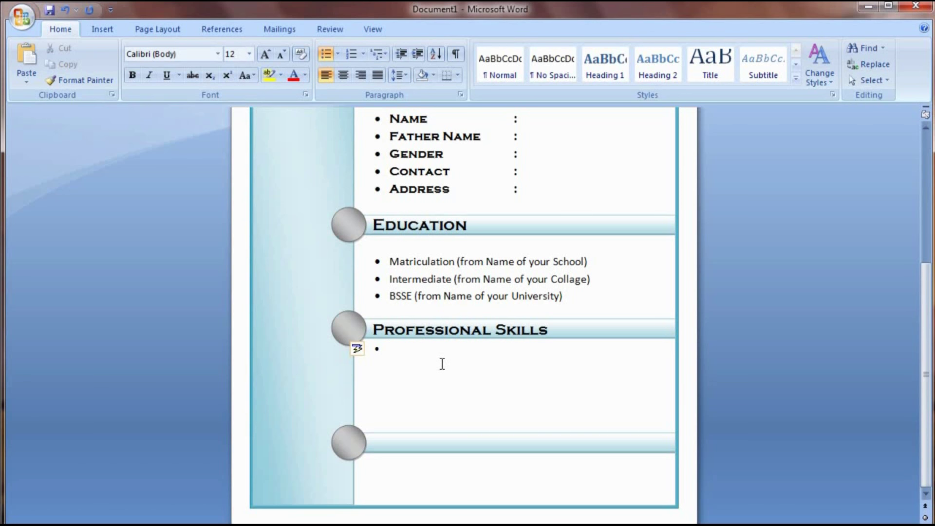
Enter "Microsoft Word", "Microsoft Excel" and "Microsoft Power Point" as bullets under "Professional Skills".
{"action": "type", "text": "Microsoft Woed"}
{"action": "left_click", "coordinate": [442, 364]}
{"action": "key", "text": "BackSpace"}
{"action": "type", "text": "rd"}
{"action": "key", "text": "End"}
{"action": "key", "text": "Return"}
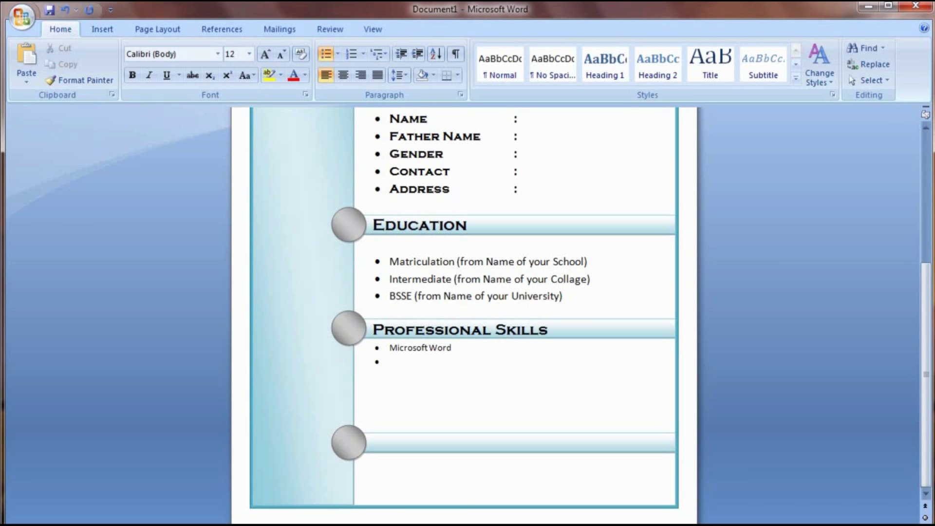
{"action": "type", "text": "Microsoft Excel Micro"}
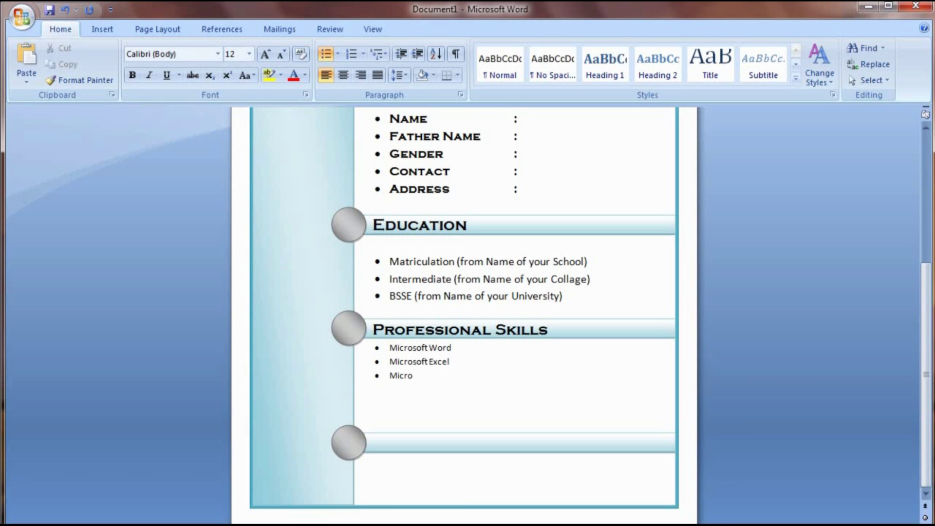
{"action": "type", "text": "soft Power Point"}
{"action": "key", "text": "Return"}
Add the bullets "Adobe Photoshop", "Adobe Illustrator" and "Adobe AfterAfect" to the Professional Skills list.
{"action": "type", "text": "Adobe P"}
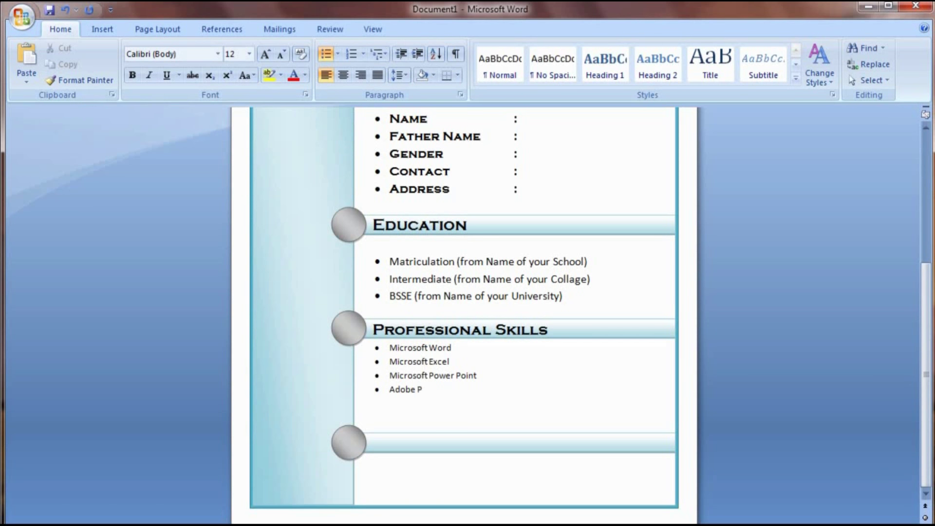
{"action": "type", "text": "hoto SHop"}
{"action": "key", "text": "Left"}
{"action": "key", "text": "Left"}
{"action": "key", "text": "Left"}
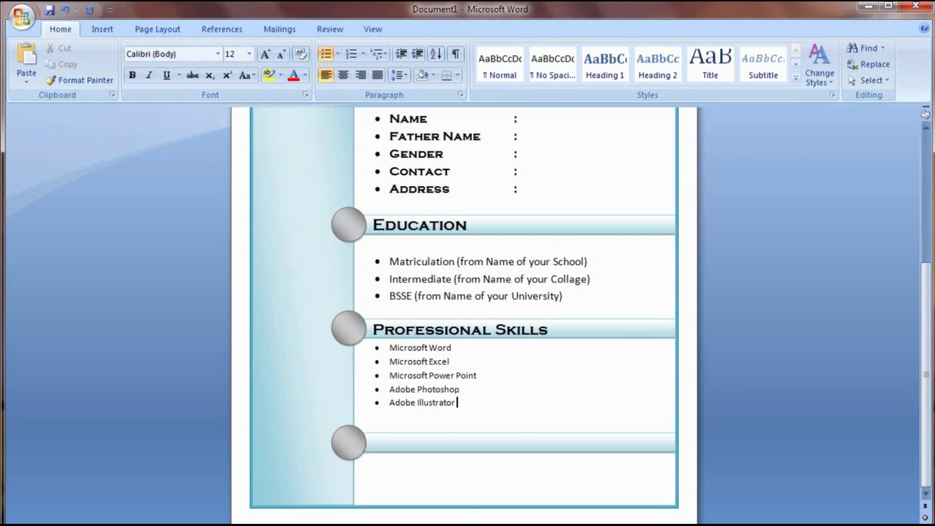
{"action": "key", "text": "Return"}
{"action": "type", "text": "\\"}
{"action": "key", "text": "BackSpace"}
{"action": "type", "text": "Adobe AfterAfect"}
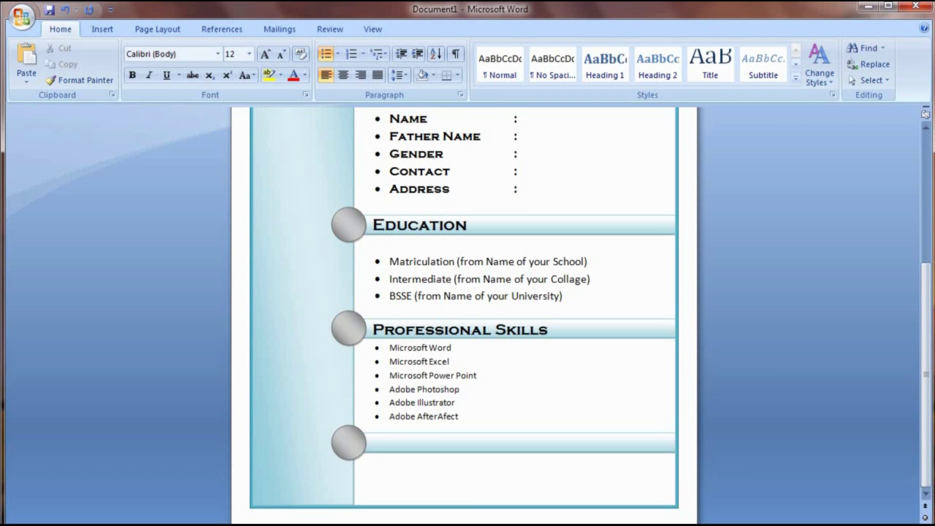
Format all six Professional Skills bullets in Copperplate Gothic Bold at font size 13.
{"action": "key", "text": "shift+Up"}
{"action": "key", "text": "shift+Up"}
{"action": "key", "text": "shift+Up"}
{"action": "key", "text": "shift+Up"}
{"action": "key", "text": "shift+Up"}
{"action": "key", "text": "shift+Up"}
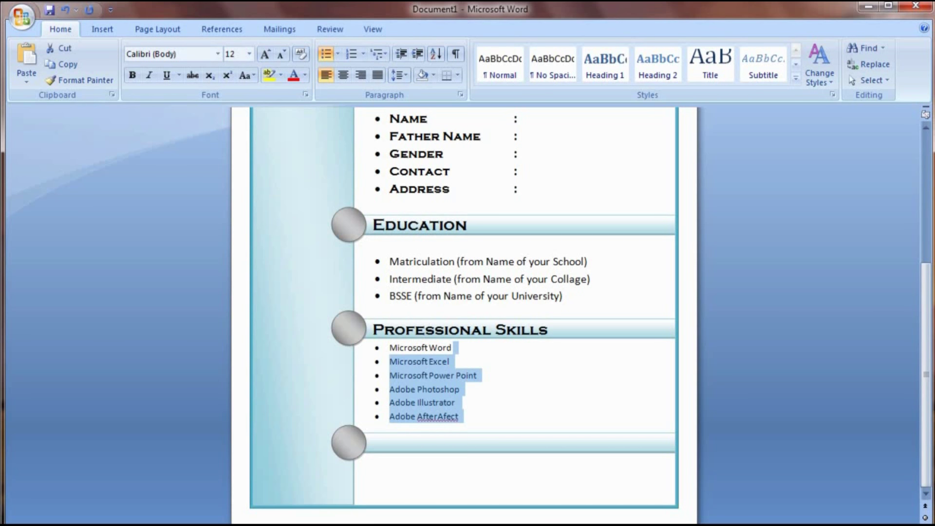
{"action": "key", "text": "shift+Down"}
{"action": "key", "text": "shift+Home"}
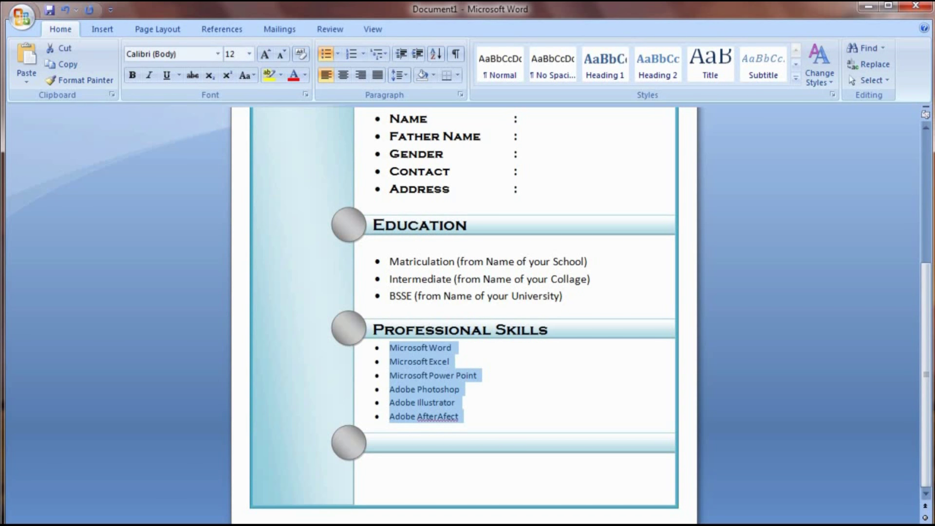
{"action": "left_click", "coordinate": [218, 54]}
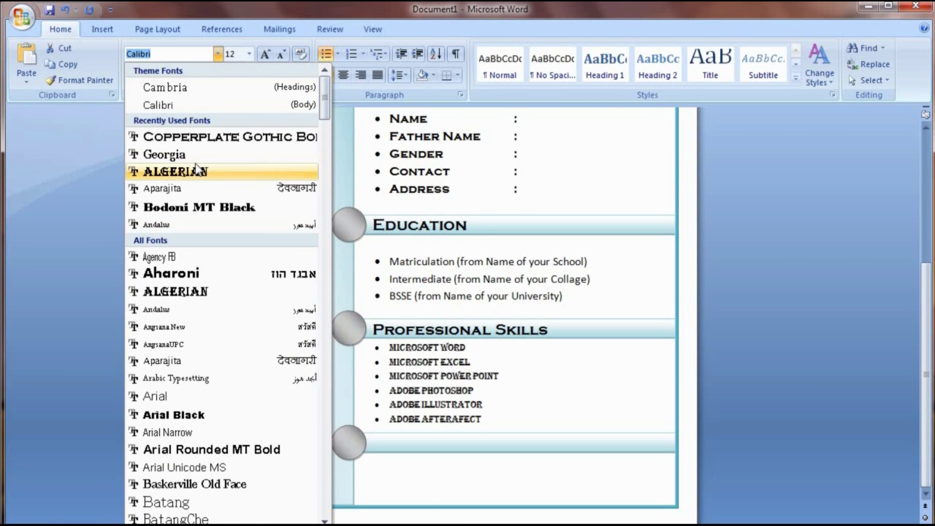
{"action": "left_click", "coordinate": [200, 139]}
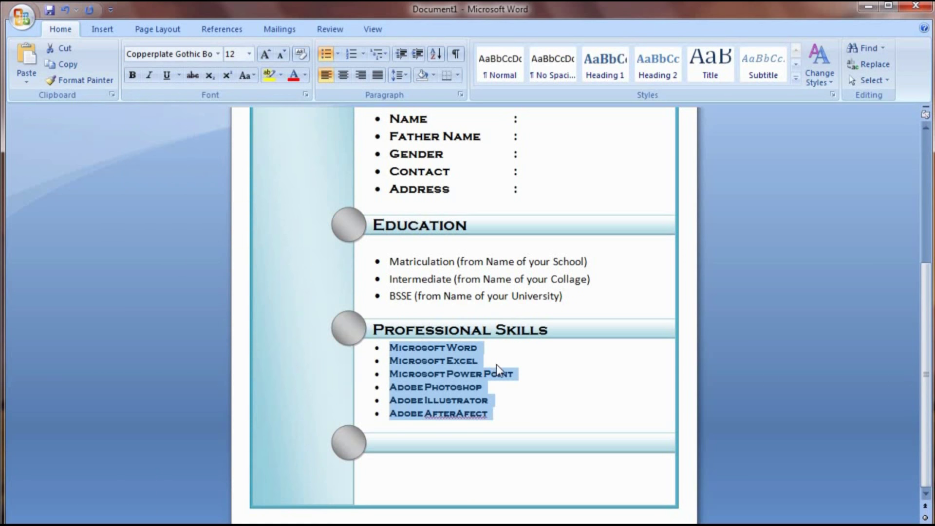
{"action": "key", "text": "ctrl+bracketright"}
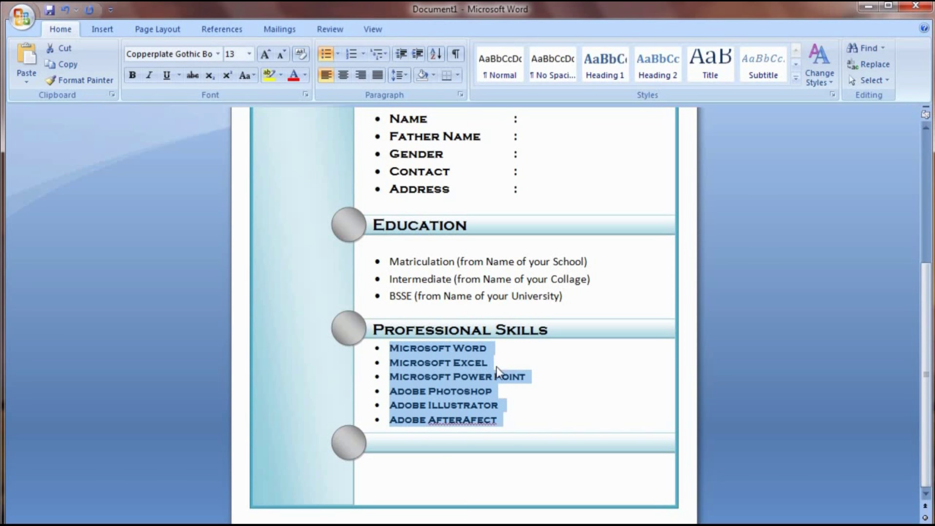
Correct the misspelled "AfterAfect" in the last skills bullet to the suggested spelling "Aftereffect".
{"action": "left_click", "coordinate": [388, 445]}
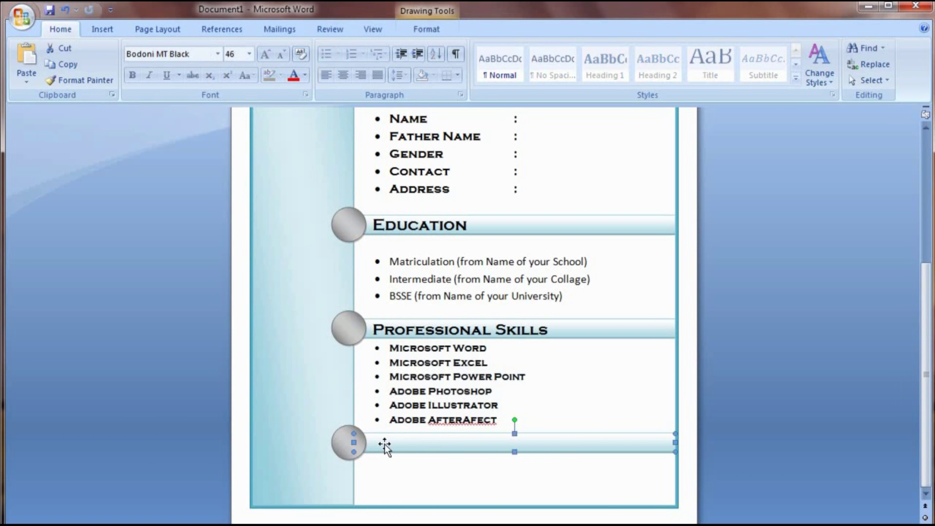
{"action": "left_click", "coordinate": [314, 446]}
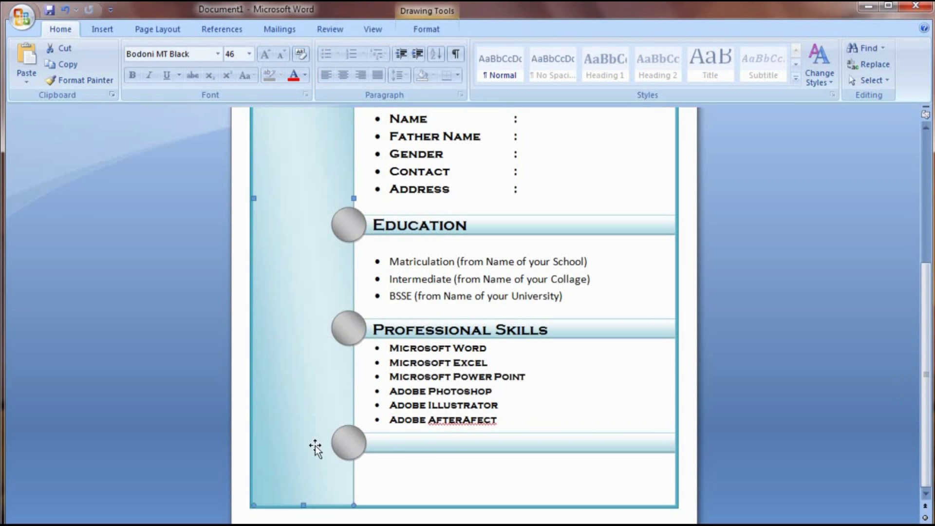
{"action": "left_click", "coordinate": [515, 420]}
{"action": "right_click", "coordinate": [472, 421]}
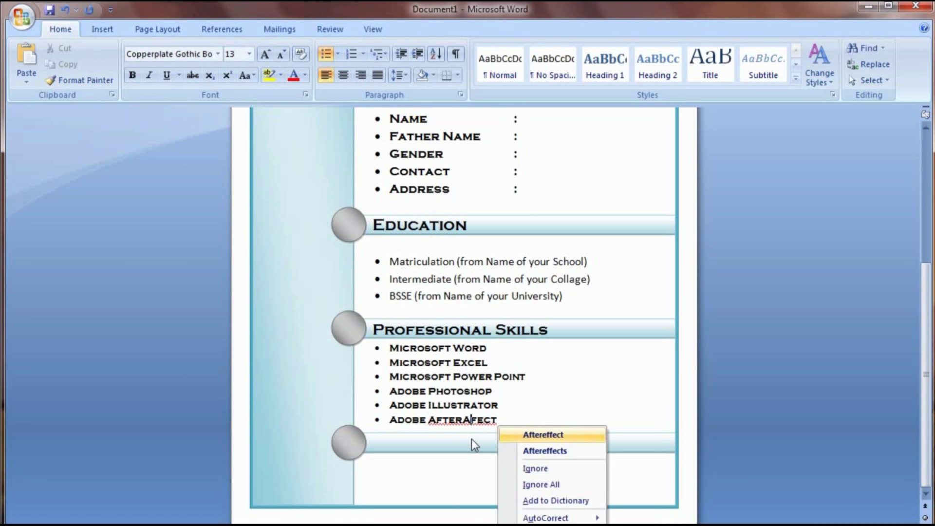
{"action": "key", "text": "Return"}
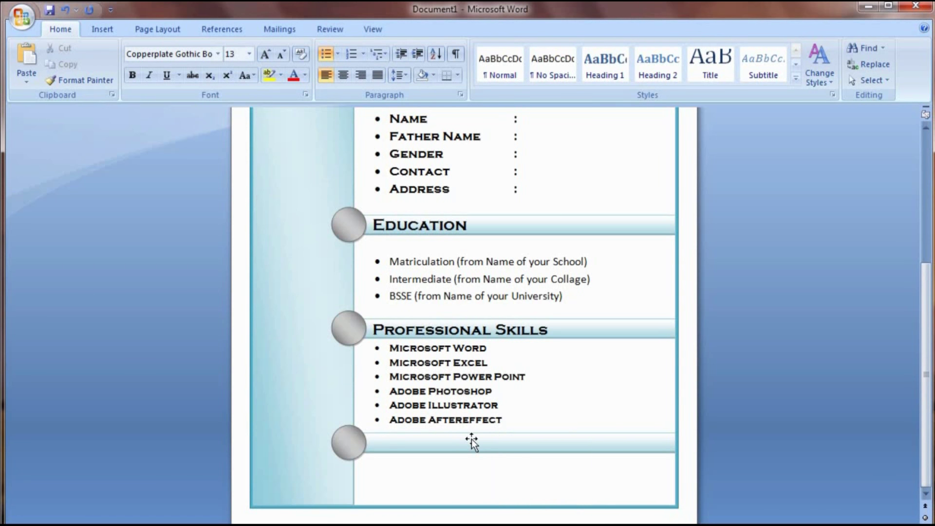
End the skills list and enter the heading "Hobbies" on the bar below it, aligned with the other headings.
{"action": "key", "text": "Return"}
{"action": "key", "text": "Return"}
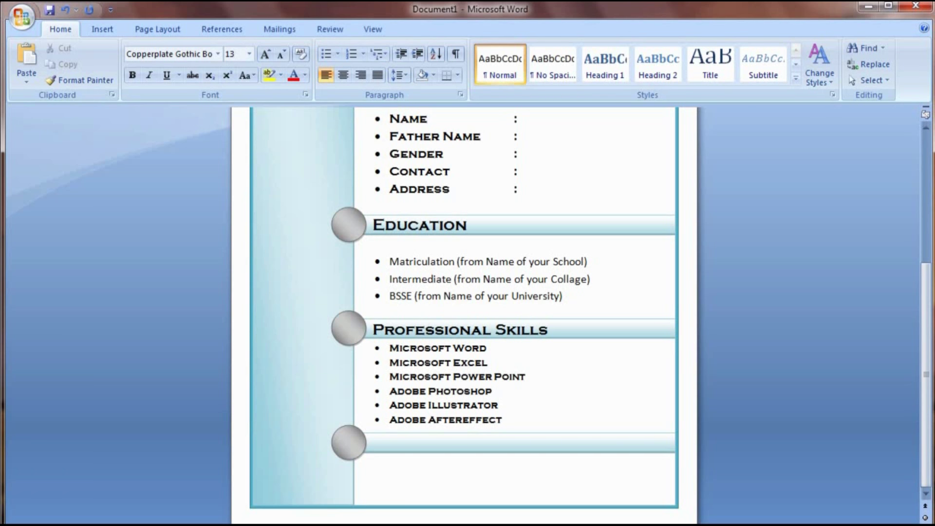
{"action": "type", "text": "Hobbies"}
{"action": "key", "text": "Home"}
{"action": "key", "text": "Tab"}
{"action": "key", "text": "Tab"}
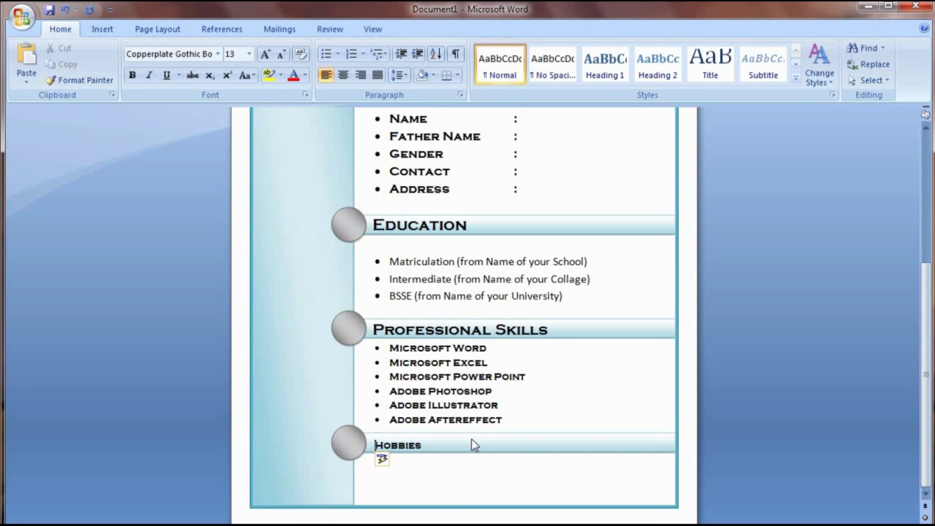
{"action": "key", "text": "BackSpace"}
Enlarge the "Hobbies" heading text to font size 21.
{"action": "key", "text": "shift+Right"}
{"action": "key", "text": "shift+Right"}
{"action": "key", "text": "shift+Right"}
{"action": "key", "text": "shift+Right"}
{"action": "key", "text": "shift+Right"}
{"action": "key", "text": "shift+Right"}
{"action": "key", "text": "shift+Right"}
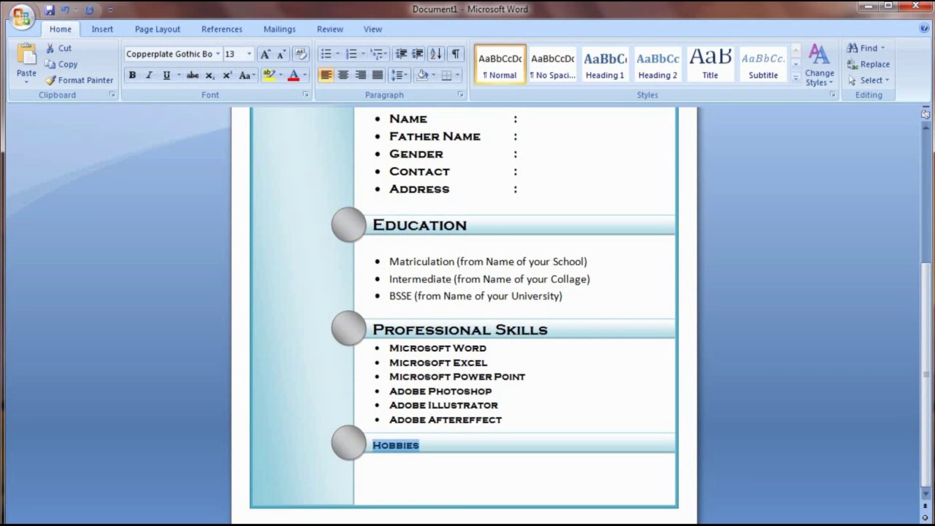
{"action": "key", "text": "ctrl+bracketright"}
{"action": "key", "text": "ctrl+bracketright"}
{"action": "key", "text": "ctrl+bracketright"}
{"action": "key", "text": "ctrl+bracketright"}
{"action": "key", "text": "ctrl+bracketright"}
{"action": "key", "text": "ctrl+bracketright"}
{"action": "key", "text": "ctrl+bracketright"}
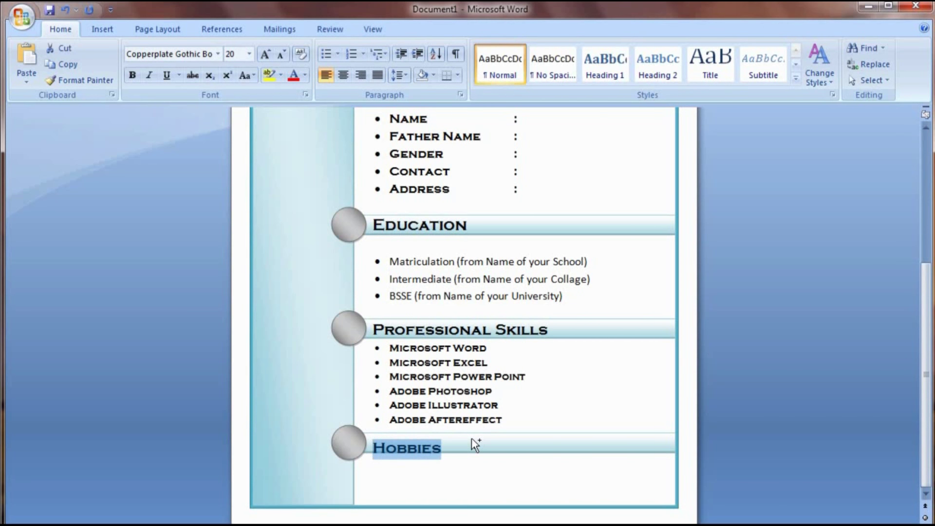
{"action": "key", "text": "ctrl+bracketright"}
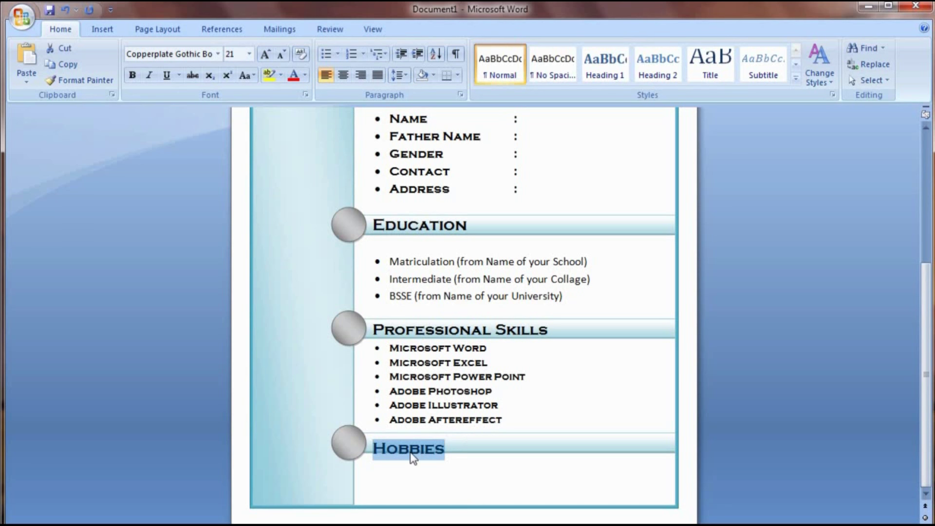
Raise the "Hobbies" heading text slightly to line up with its bar, keeping the bar in place.
{"action": "left_click", "coordinate": [474, 452]}
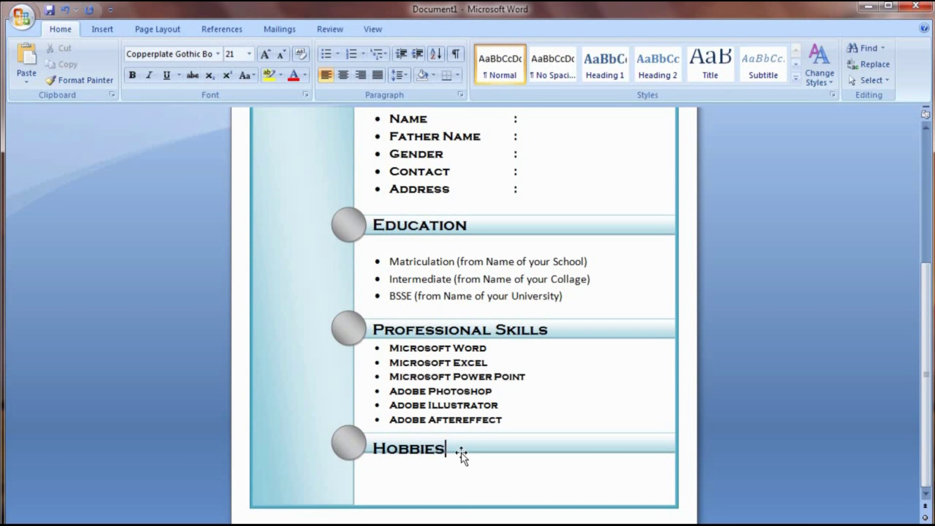
{"action": "left_click_drag", "start_coordinate": [461, 456], "coordinate": [446, 445]}
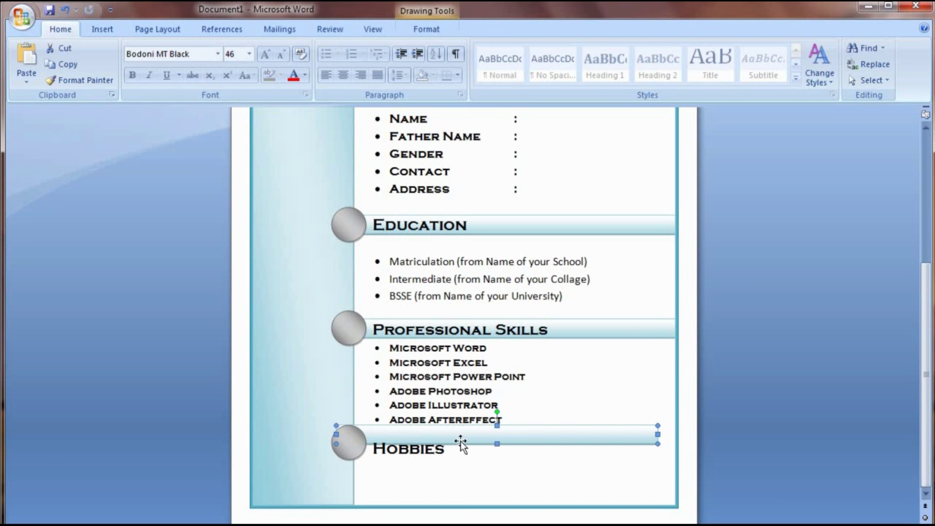
{"action": "key", "text": "ctrl+z"}
{"action": "left_click_drag", "start_coordinate": [445, 448], "coordinate": [361, 414]}
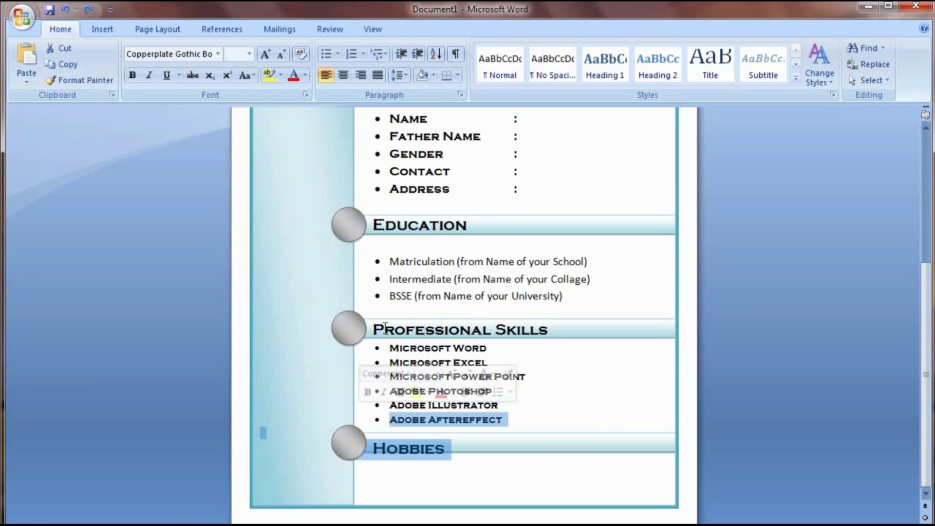
{"action": "left_click", "coordinate": [177, 30]}
{"action": "left_click", "coordinate": [271, 431]}
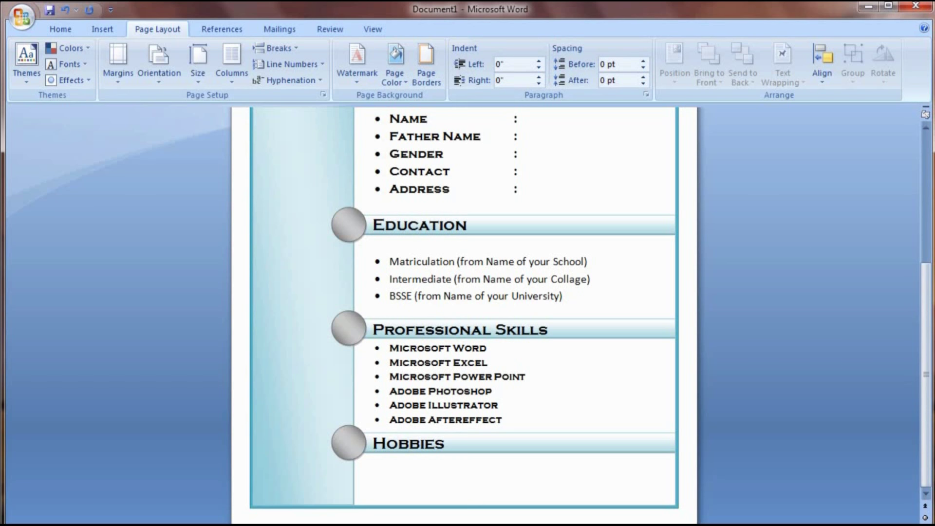
Start a bulleted list below "Hobbies" with the entries "Playing Cricket" and "Reading Books".
{"action": "left_click", "coordinate": [385, 462]}
{"action": "key", "text": "BackSpace"}
{"action": "type", "text": "*"}
{"action": "type", "text": " pl"}
{"action": "type", "text": "aying"}
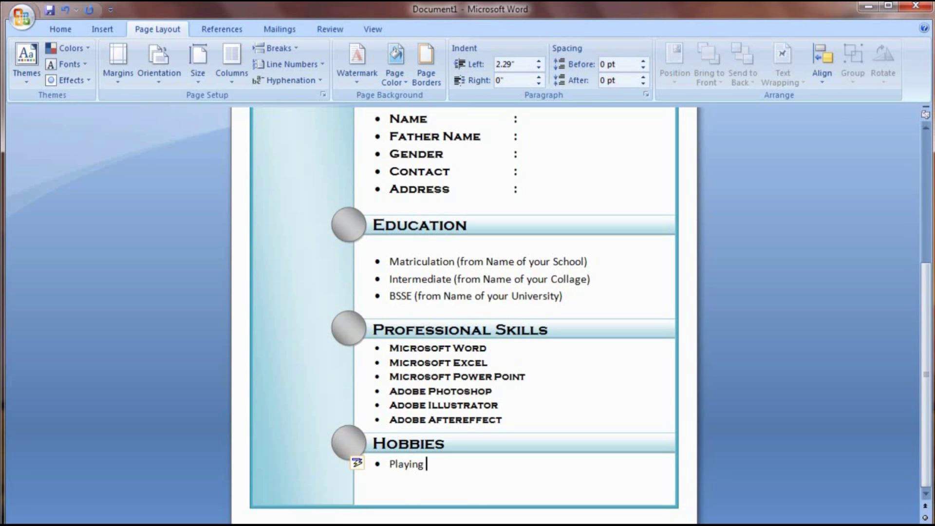
{"action": "type", "text": " Cricket"}
{"action": "key", "text": "Return"}
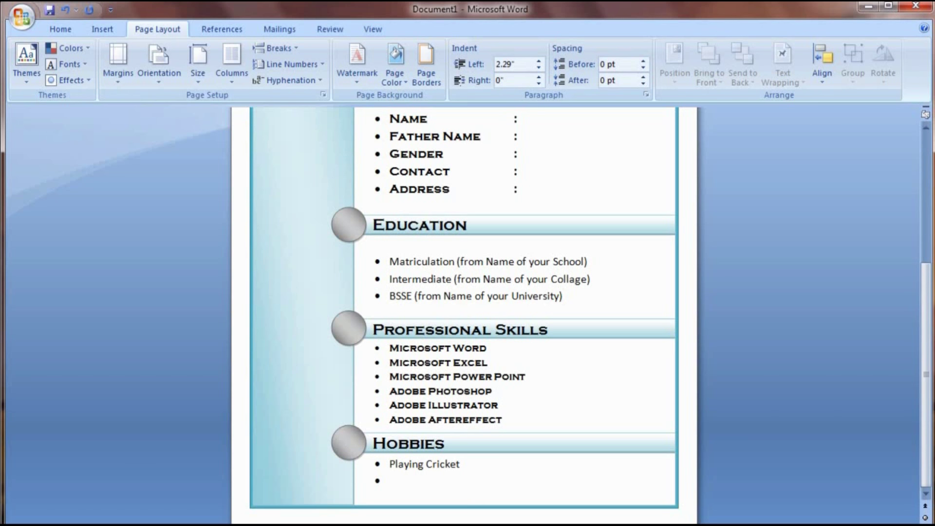
{"action": "type", "text": "Reading Books"}
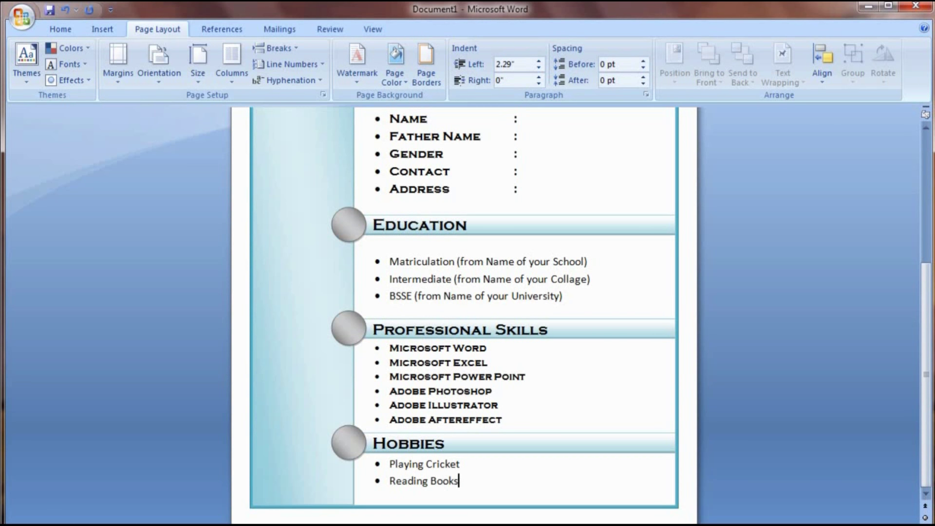
Dismiss the grammar flag on "One of the best channels of YouTube" in the profile paragraph.
{"action": "scroll", "coordinate": [458, 330], "scroll_direction": "down", "scroll_amount": 5}
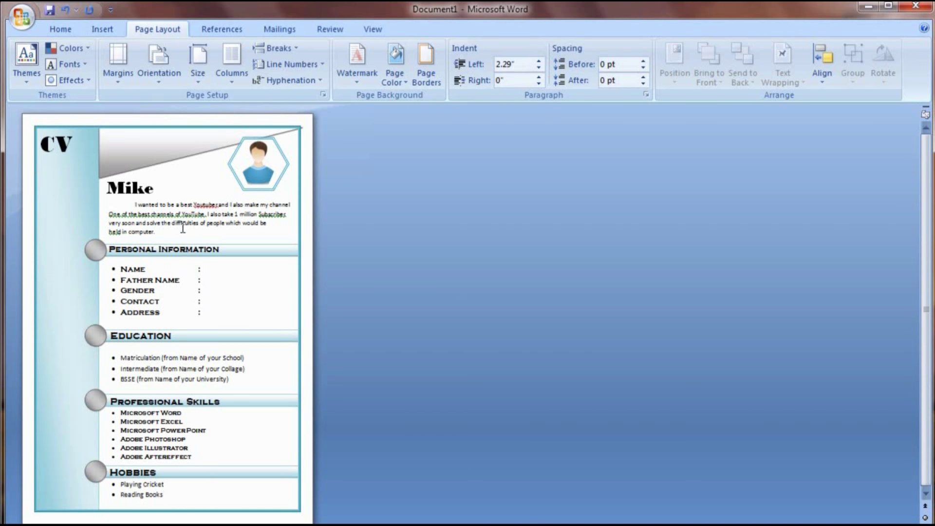
{"action": "left_click", "coordinate": [170, 219]}
{"action": "right_click", "coordinate": [170, 218]}
{"action": "key", "text": "Down"}
{"action": "key", "text": "Return"}
Ignore all spelling flags on the word "Youtuber" in the profile paragraph.
{"action": "key", "text": "Up"}
{"action": "key", "text": "Right"}
{"action": "key", "text": "Right"}
{"action": "key", "text": "Right"}
{"action": "key", "text": "Right"}
{"action": "key", "text": "Right"}
{"action": "key", "text": "Right"}
{"action": "key", "text": "Right"}
{"action": "key", "text": "Right"}
{"action": "key", "text": "Right"}
{"action": "key", "text": "shift+F10"}
{"action": "key", "text": "Down"}
{"action": "key", "text": "Down"}
{"action": "key", "text": "Down"}
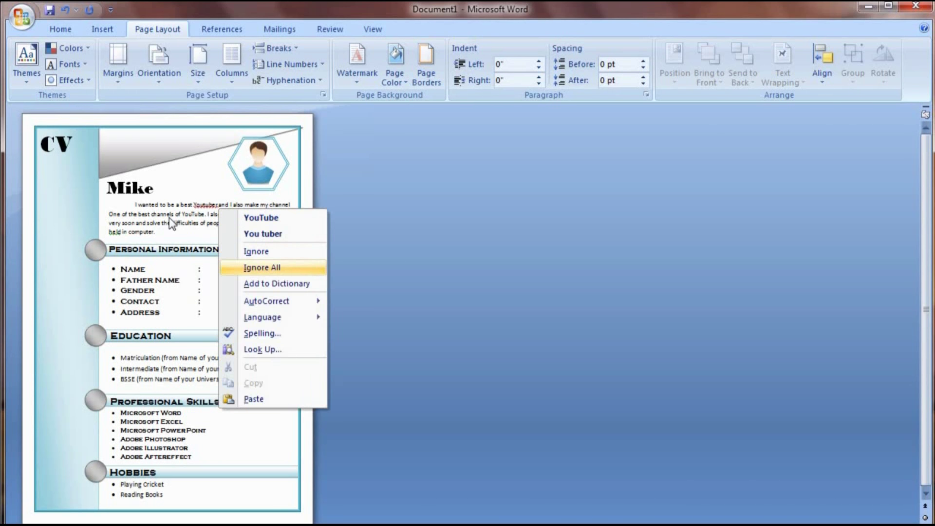
{"action": "key", "text": "Return"}
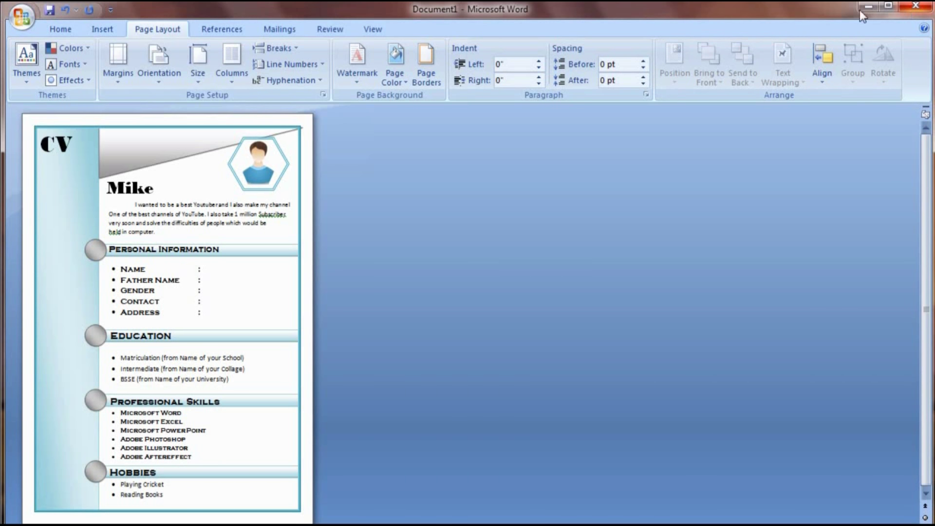
Open the format choices for saving a copy of the document.
{"action": "left_click", "coordinate": [22, 18]}
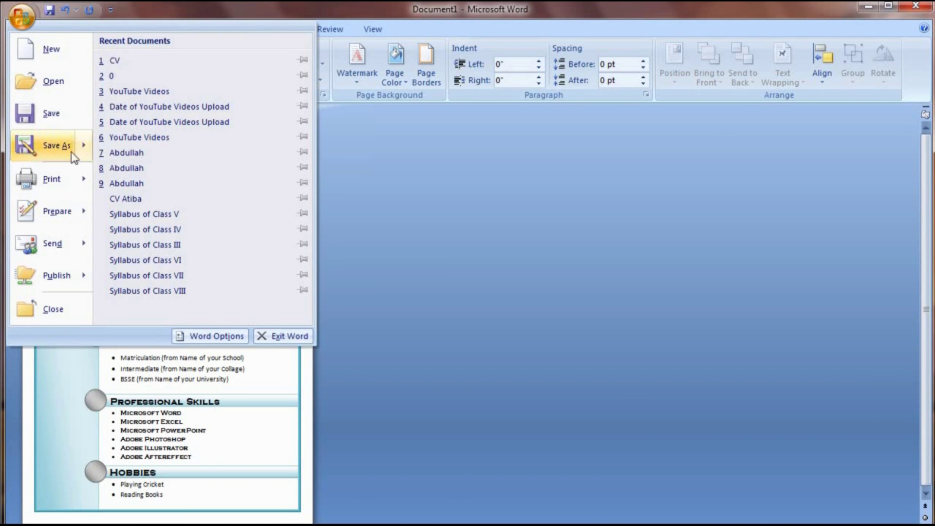
{"action": "mouse_move", "coordinate": [50, 147]}
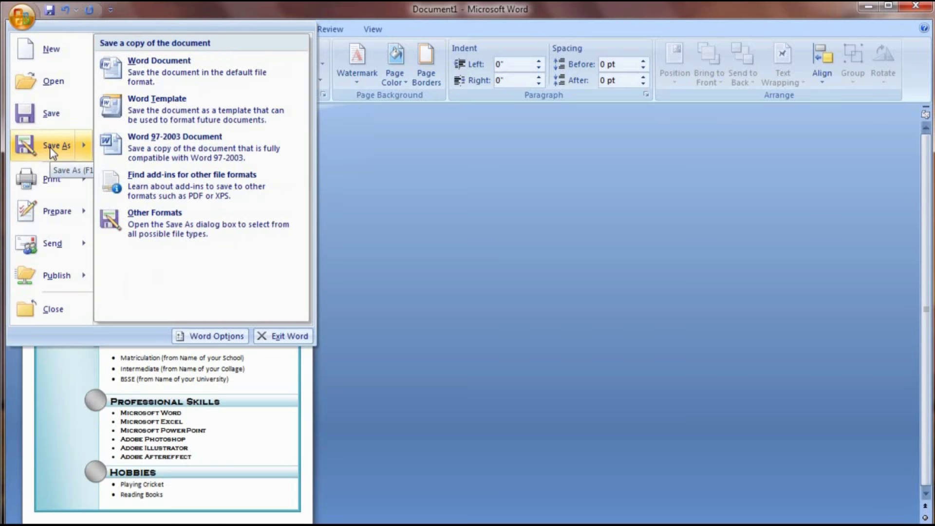